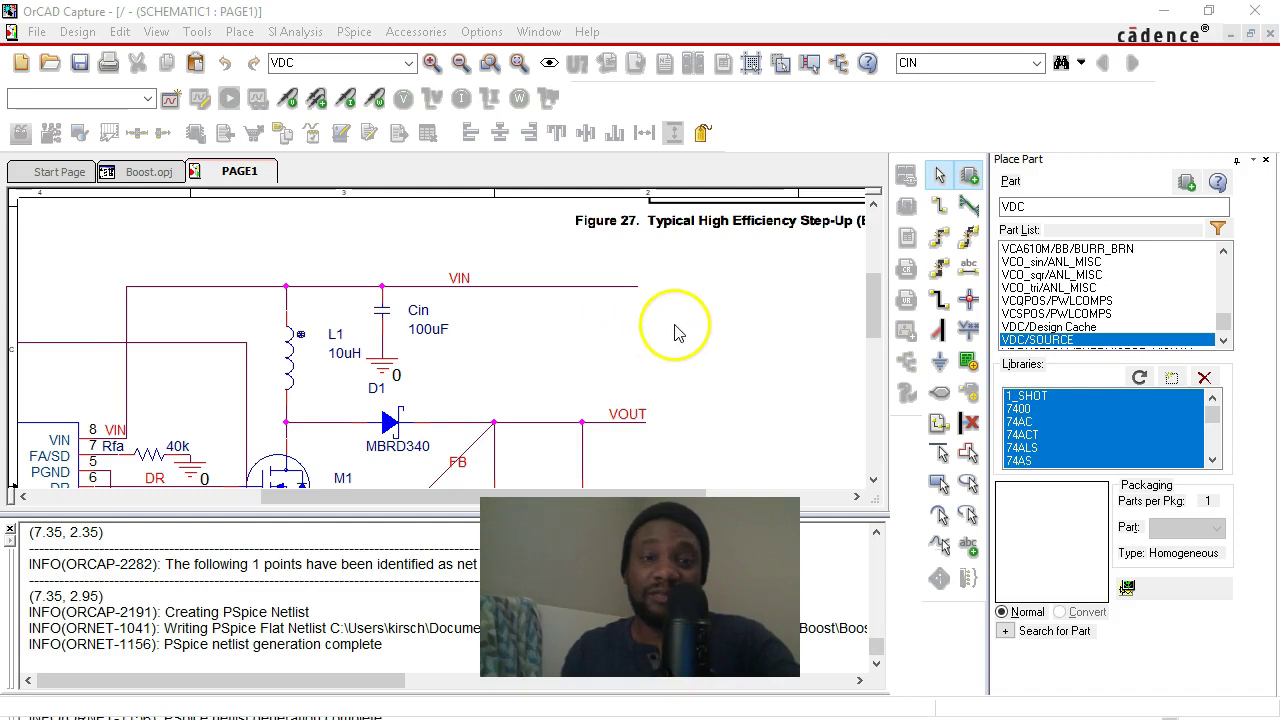
- Close the docked Place Part panel to give the boost converter schematic more room
click(676, 330)
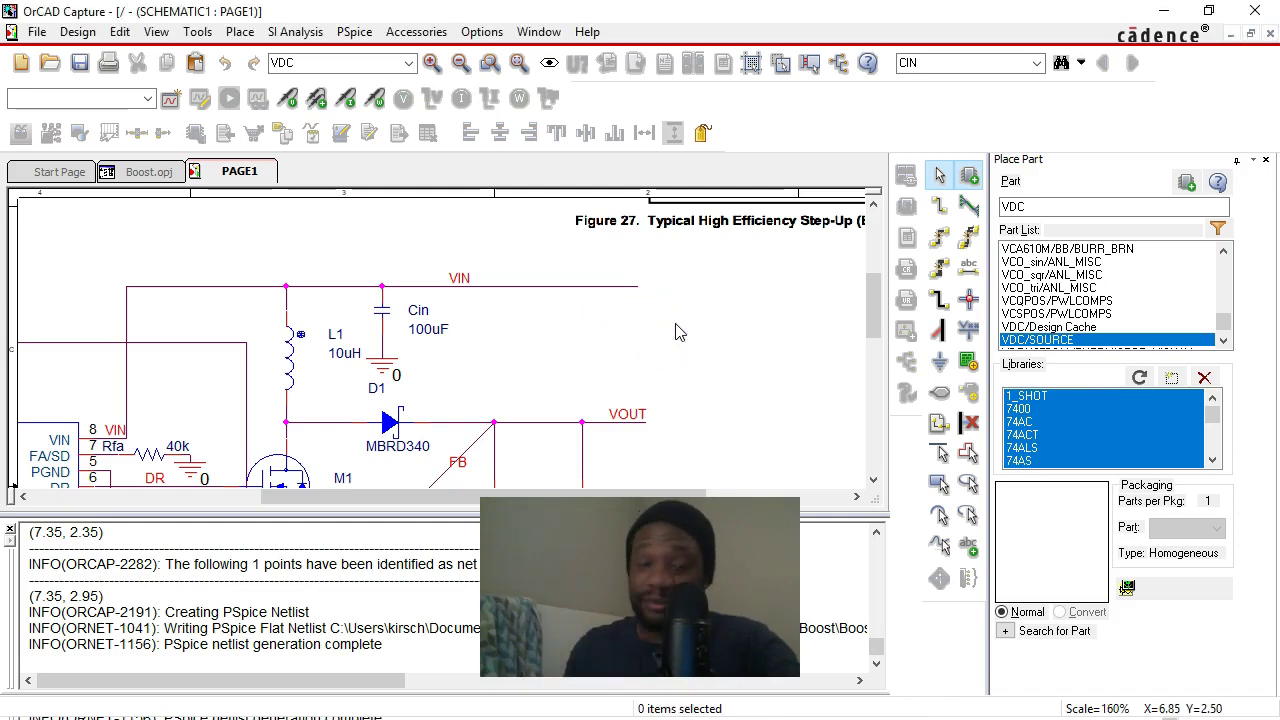
click(762, 332)
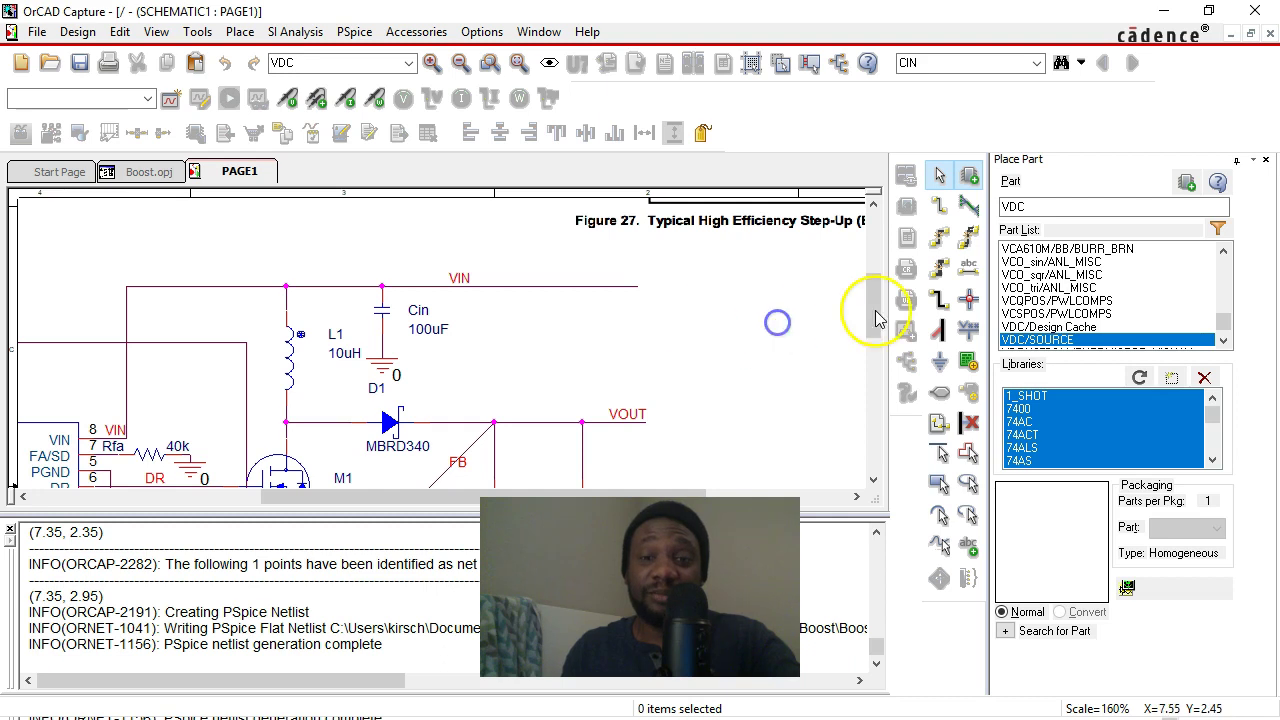
drag(876, 318, 627, 310)
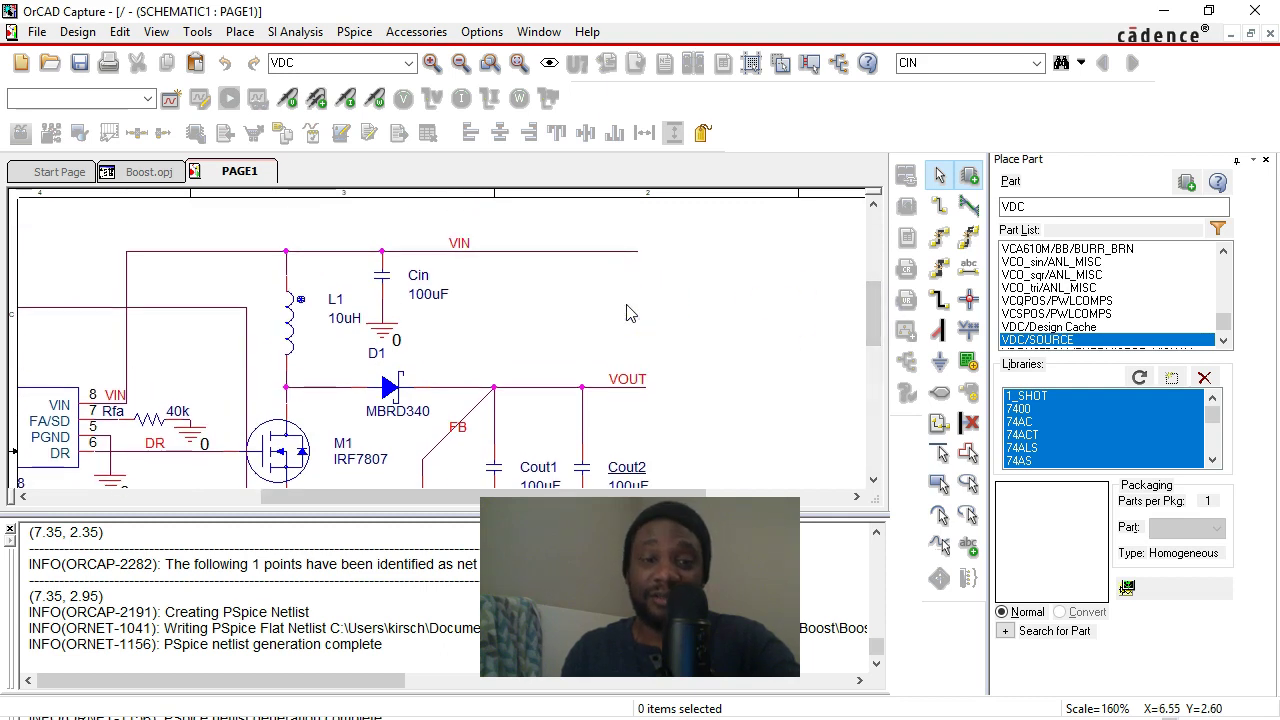
click(630, 314)
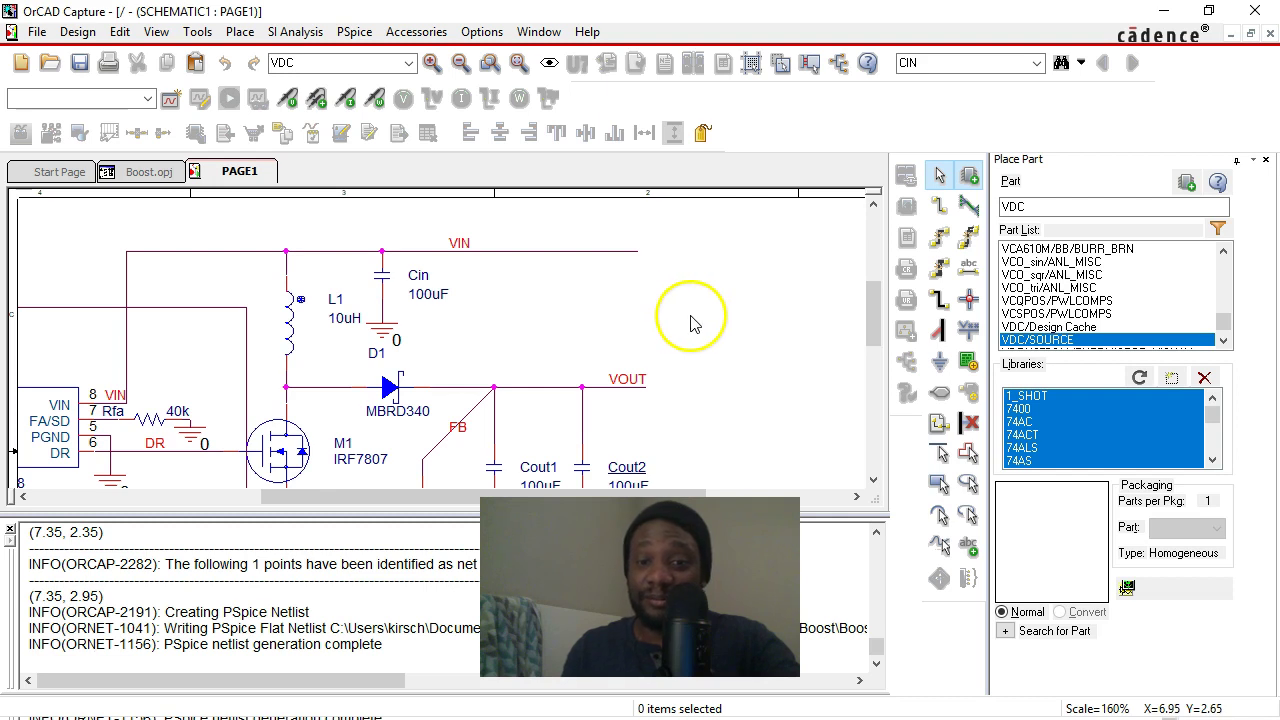
click(1266, 161)
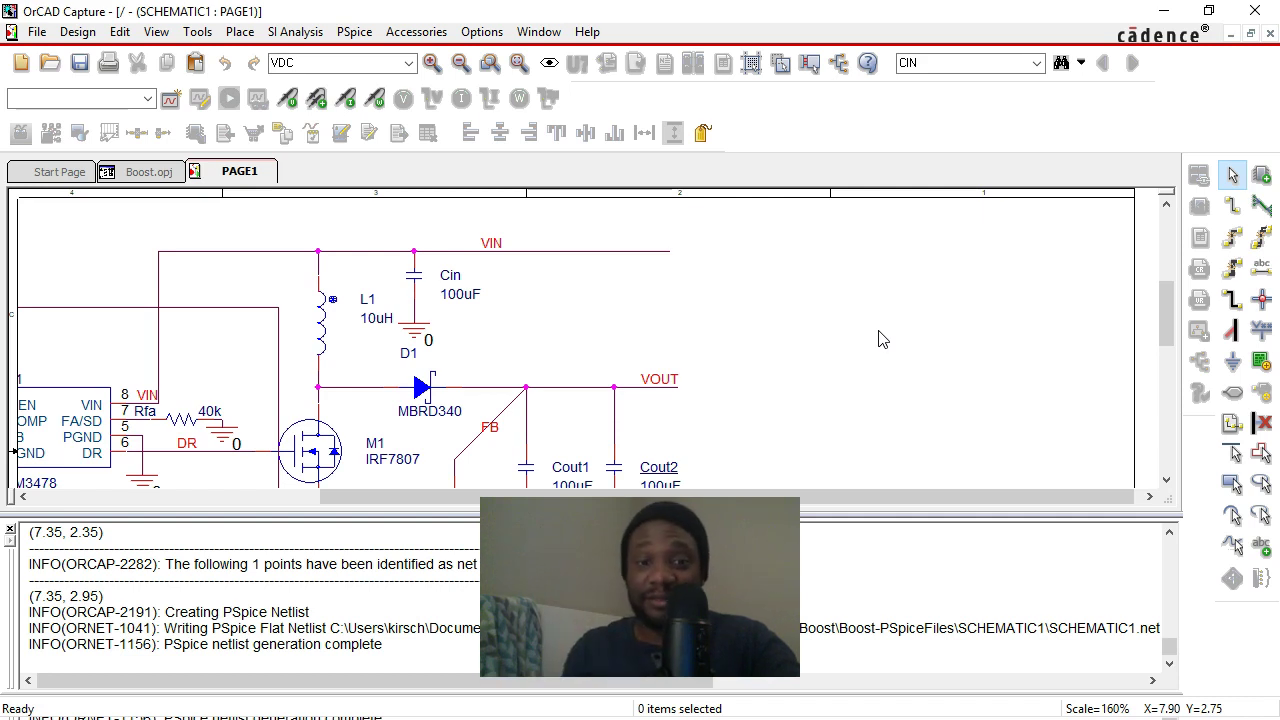
scroll(880, 342, down, 1)
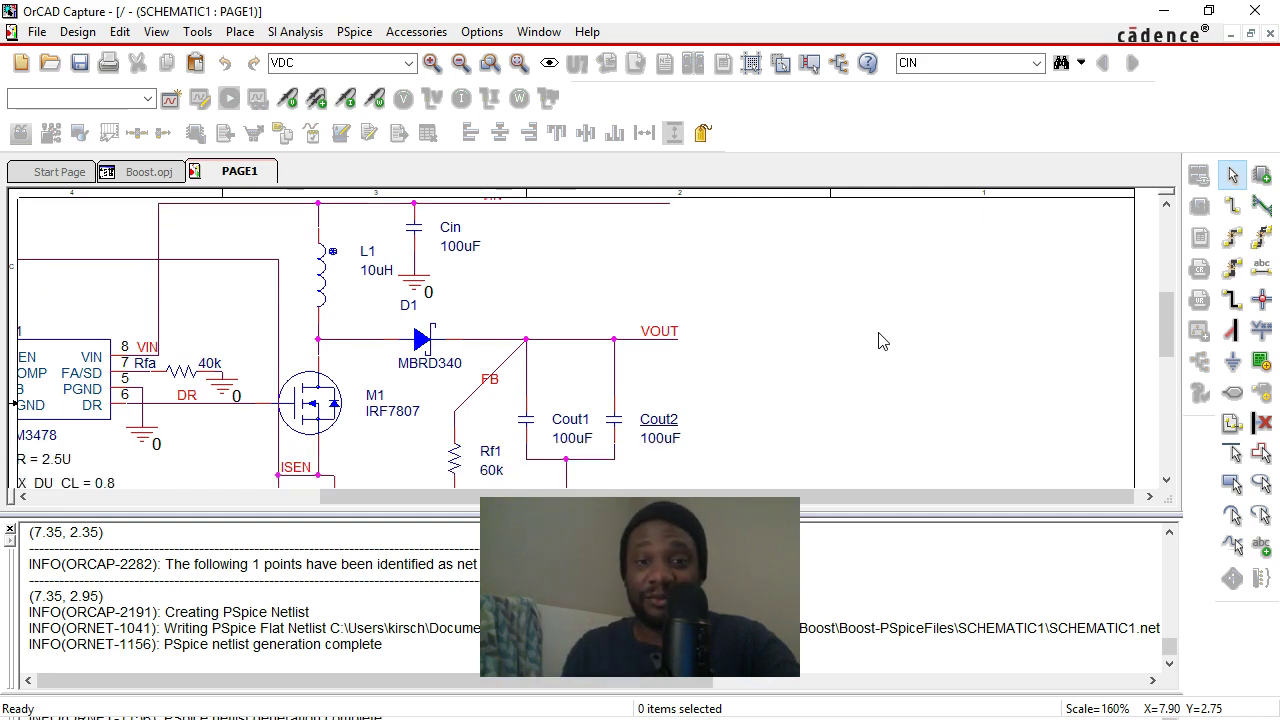
scroll(880, 342, up, 1)
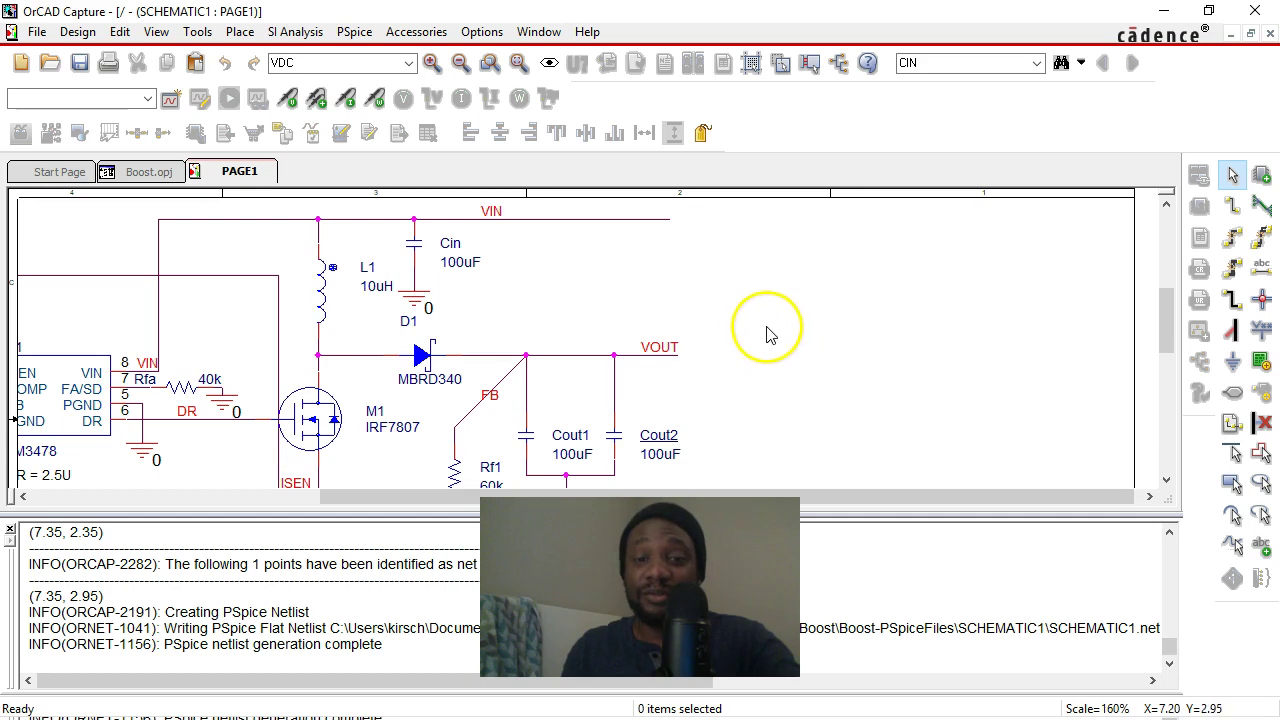
scroll(752, 309, down, 2)
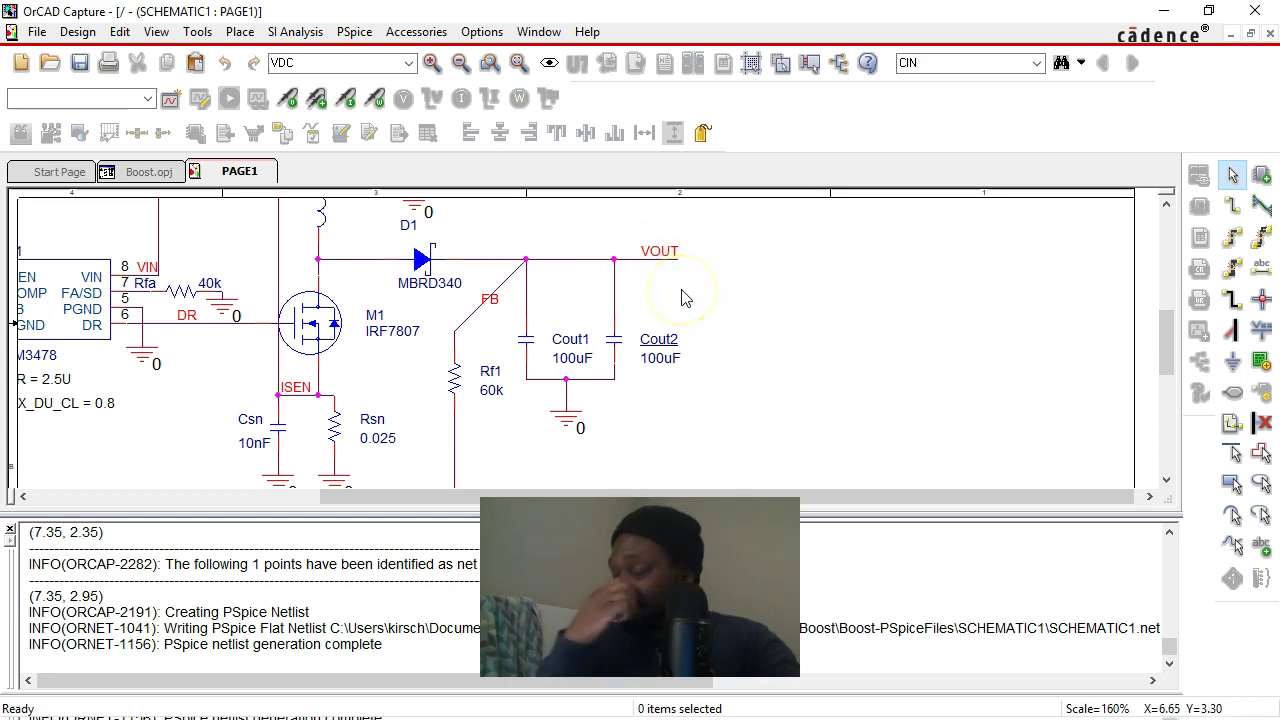
click(634, 270)
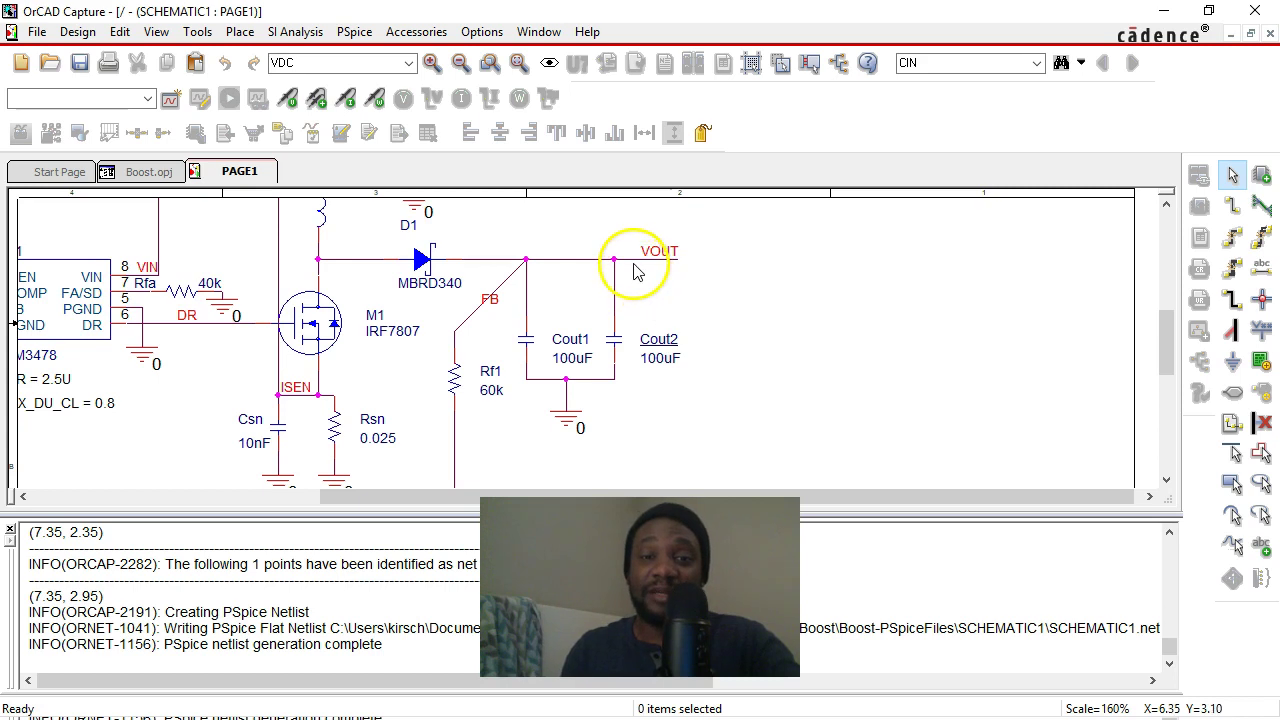
click(686, 291)
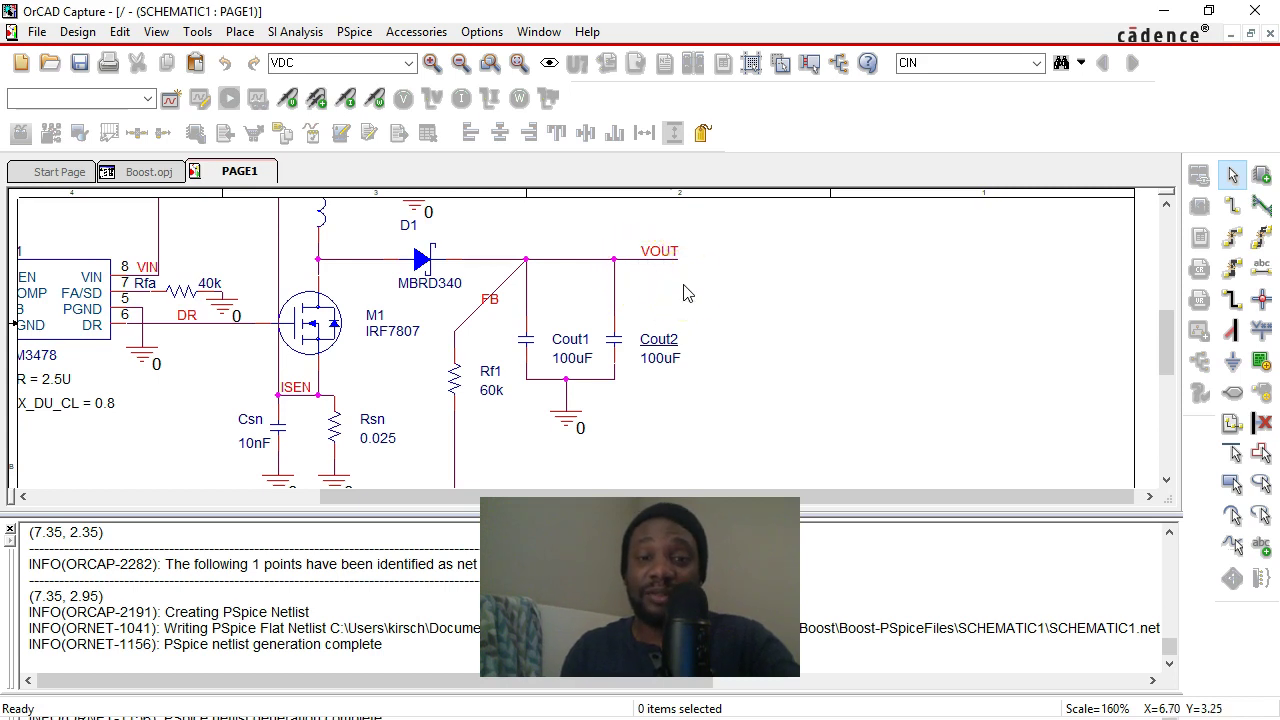
click(743, 377)
click(860, 445)
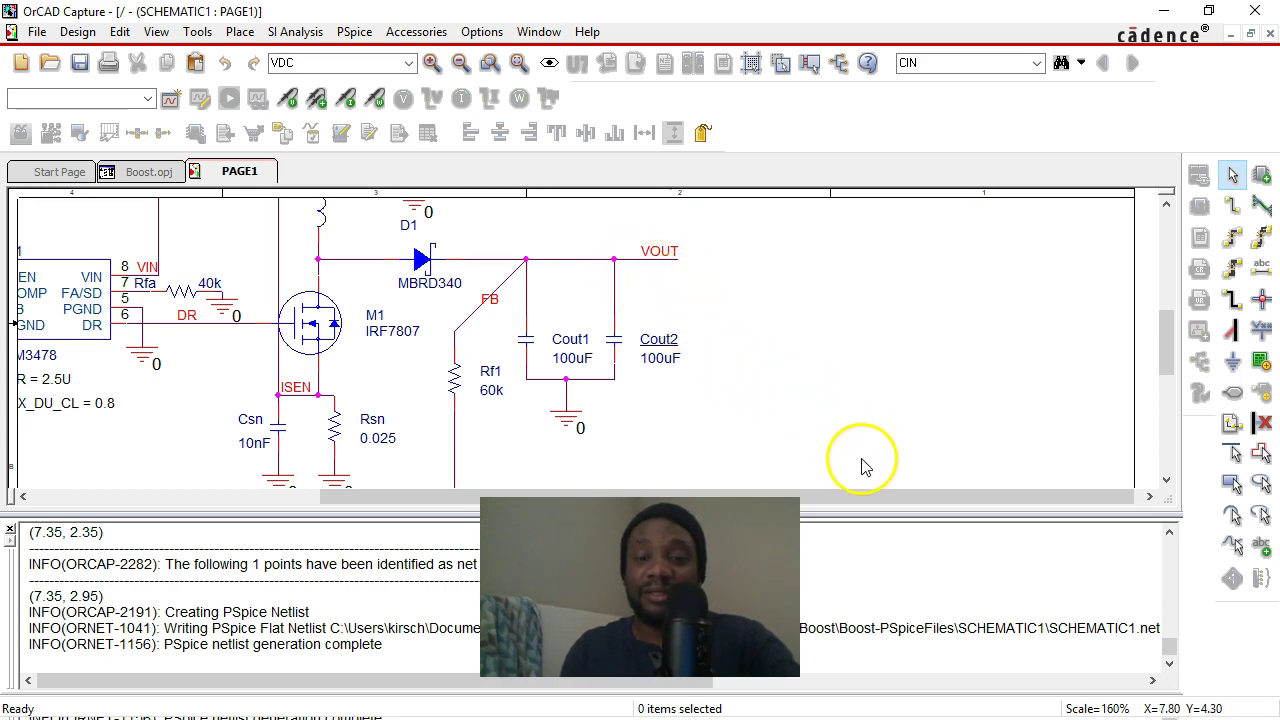
drag(860, 500, 656, 500)
click(172, 318)
click(185, 350)
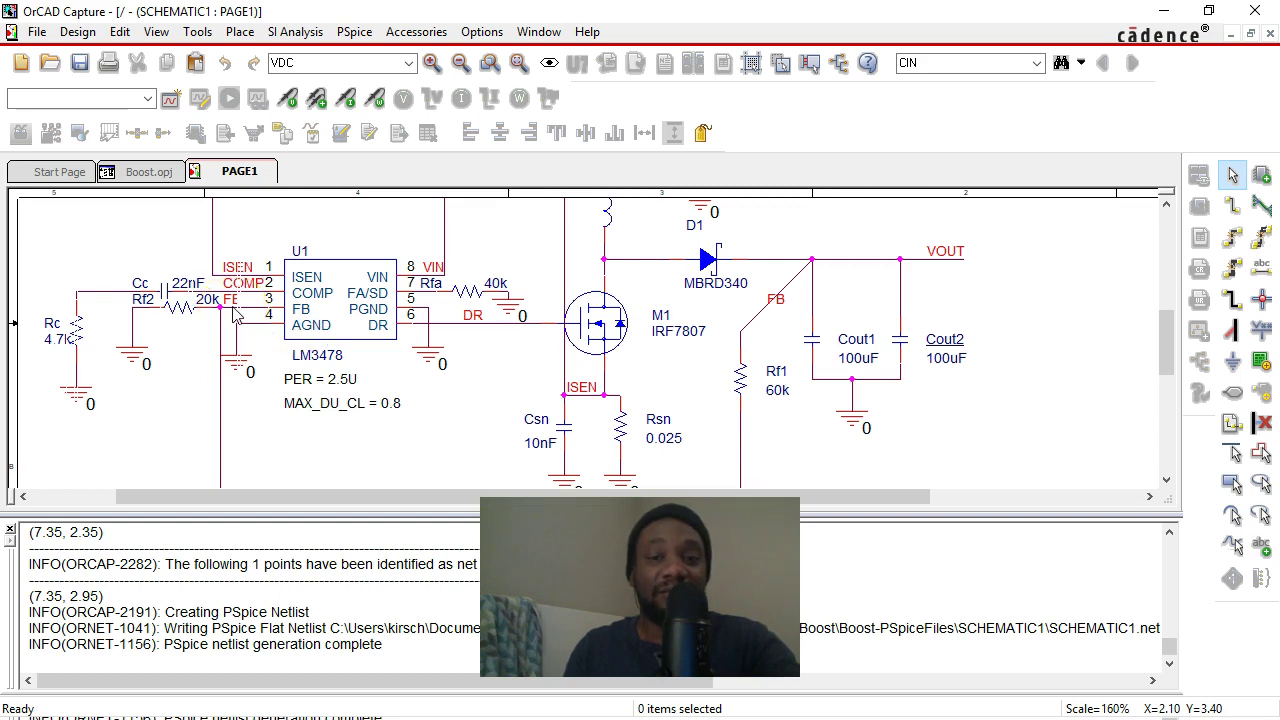
- Draw a trial wire from the FB pin along the bottom, then delete both new wires
scroll(255, 378, down, 3)
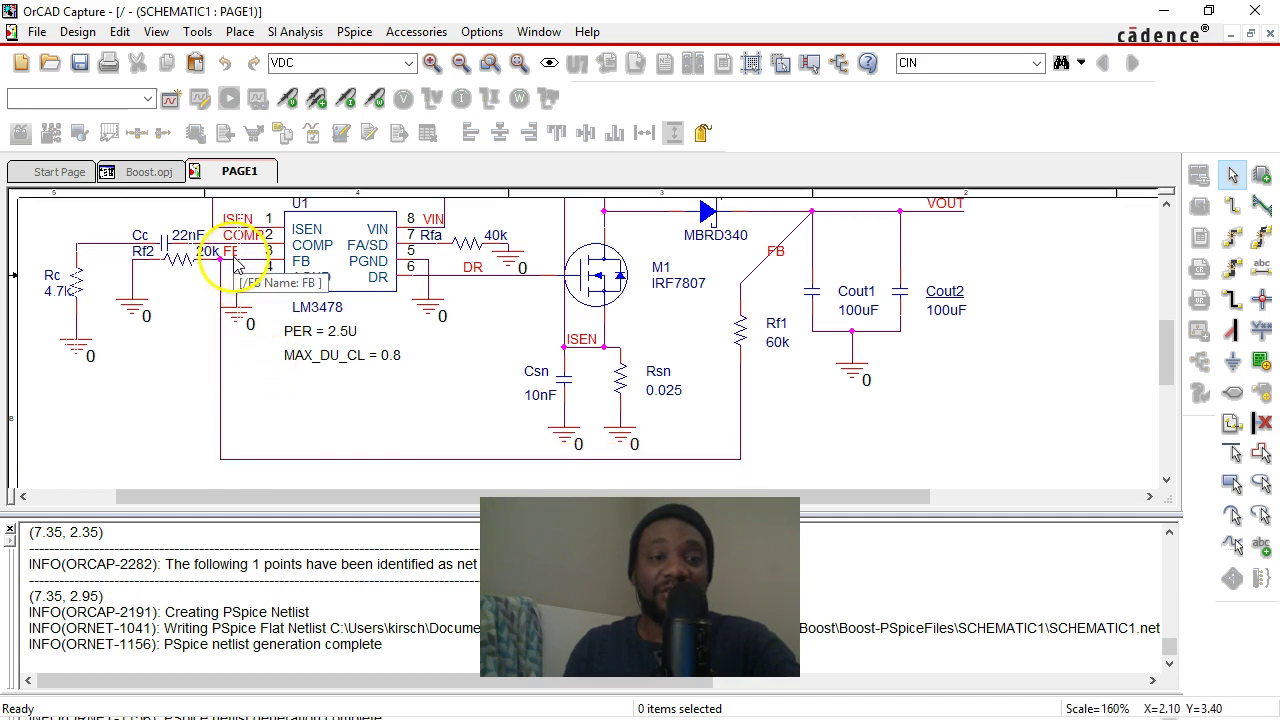
key(w)
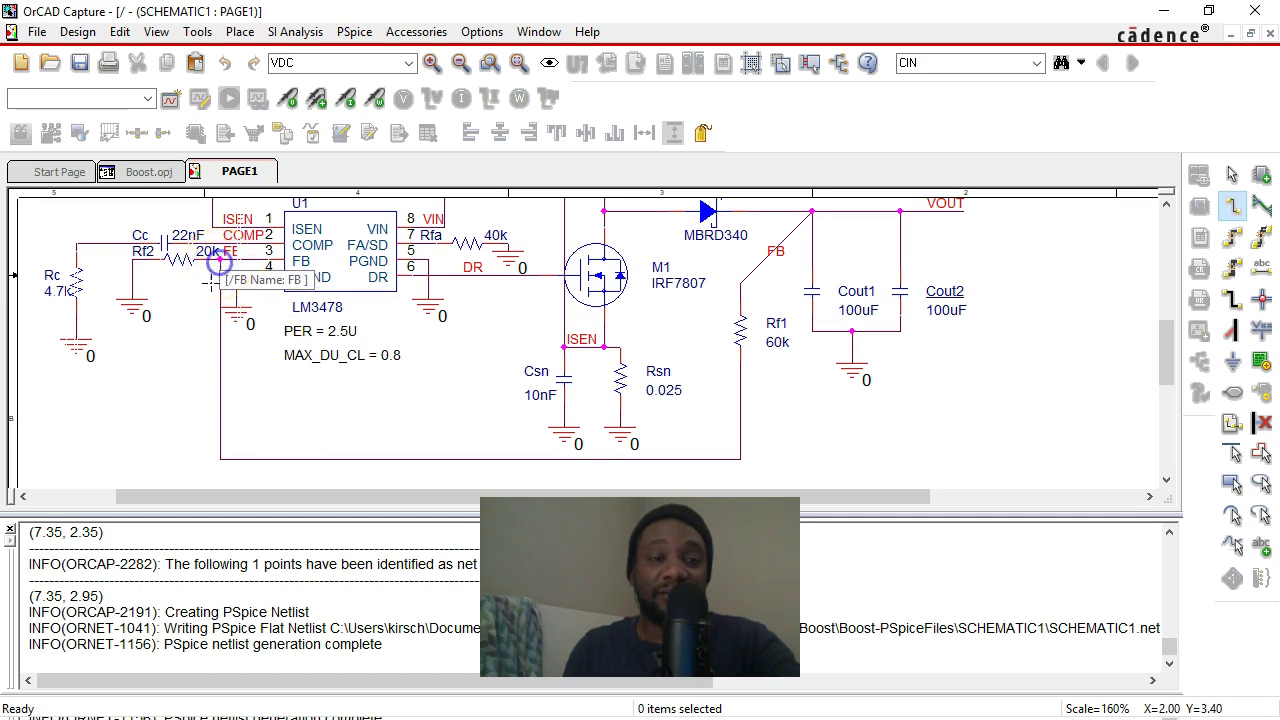
drag(219, 262, 160, 474)
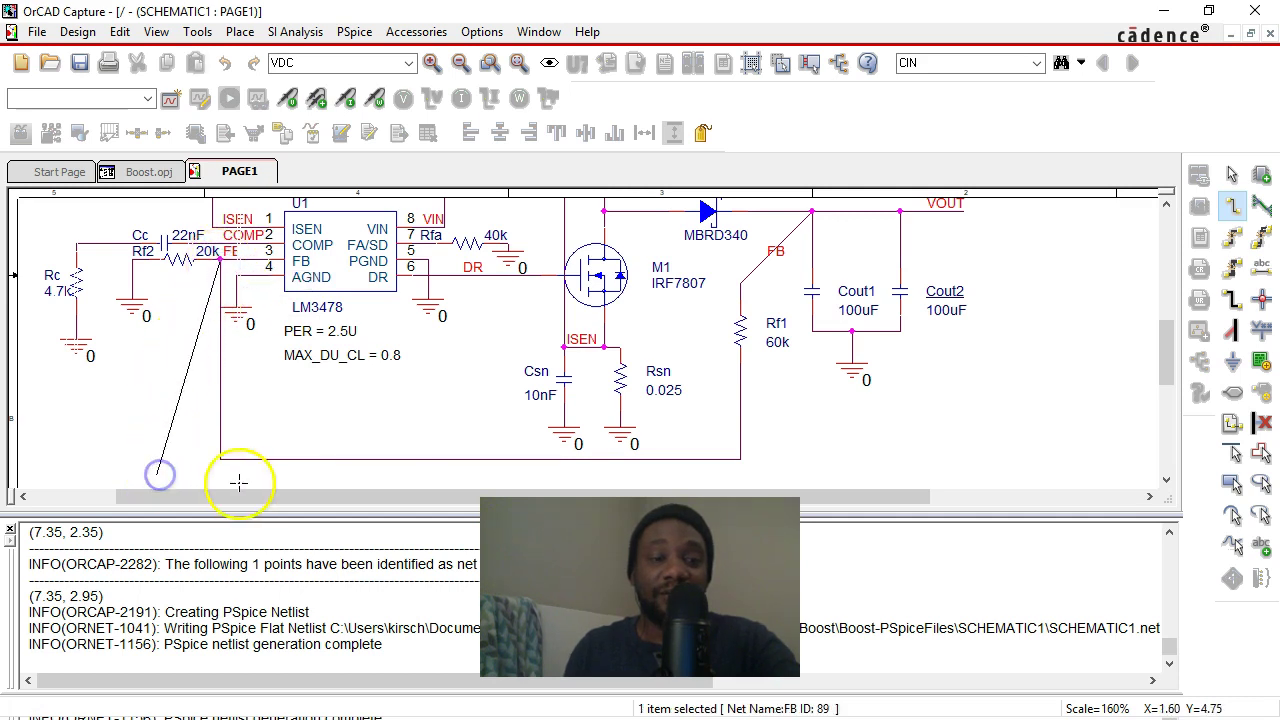
double_click(788, 474)
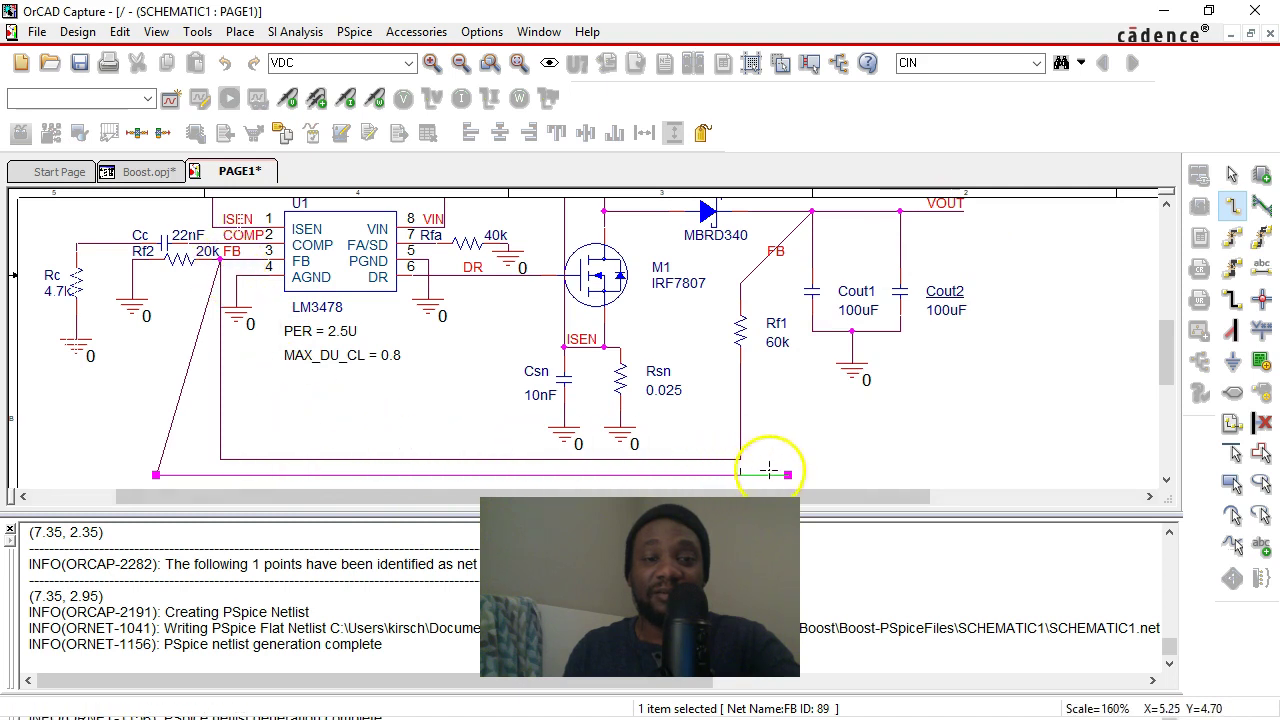
key(Escape)
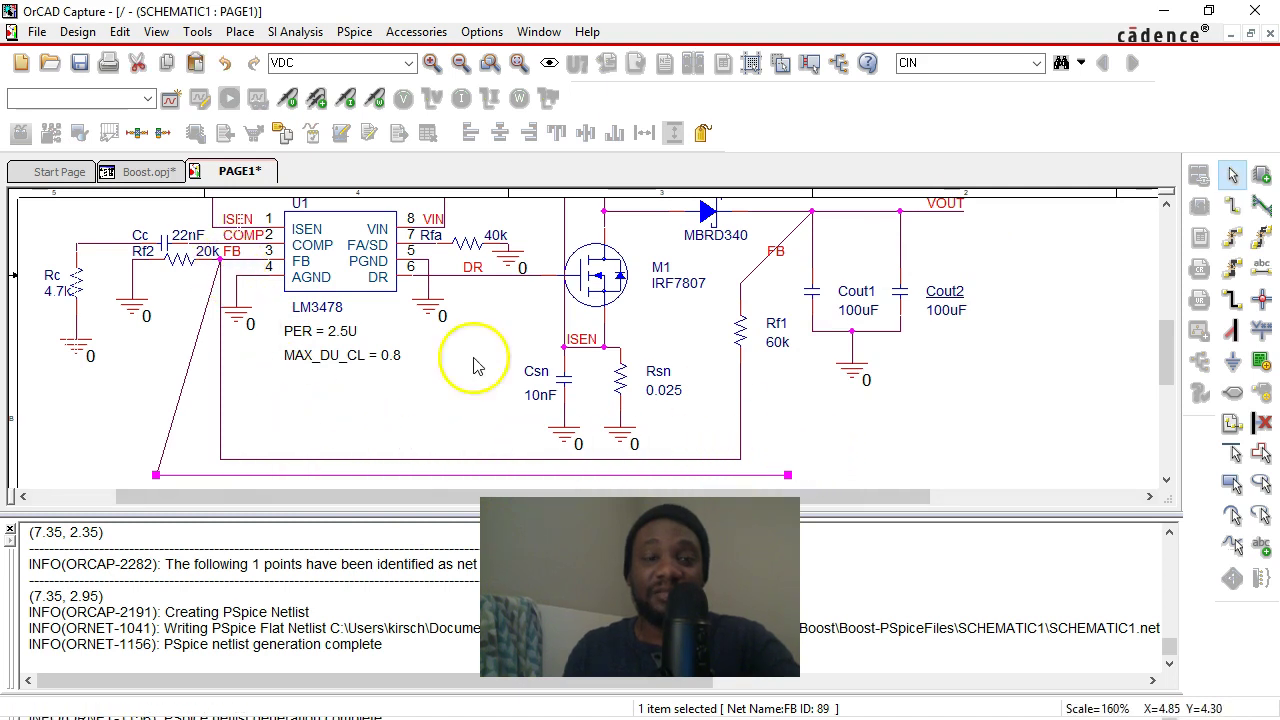
key(Delete)
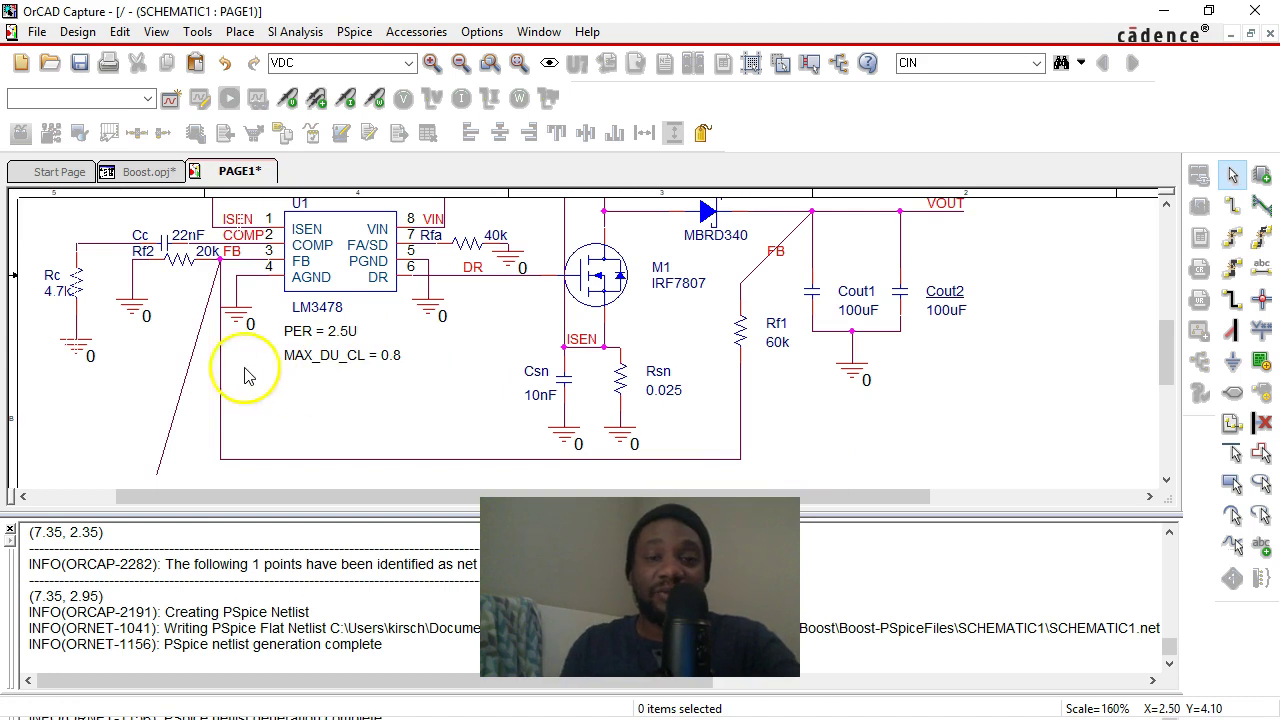
click(189, 369)
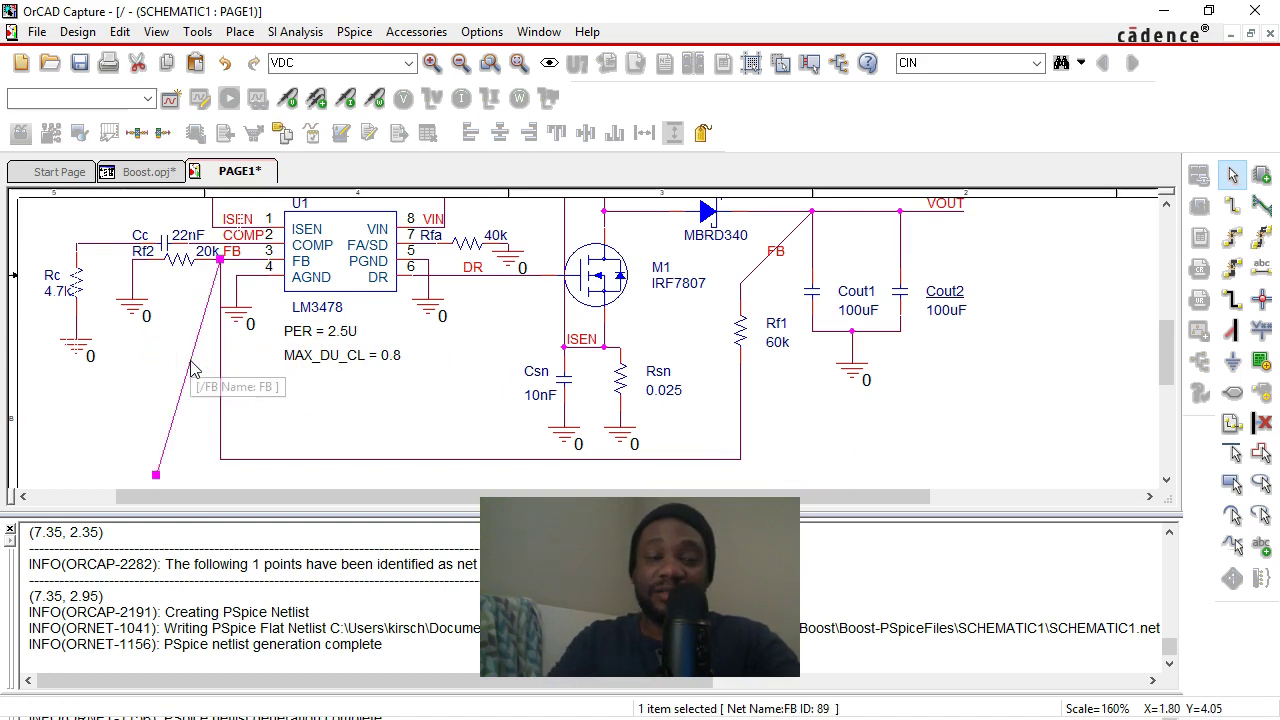
key(Delete)
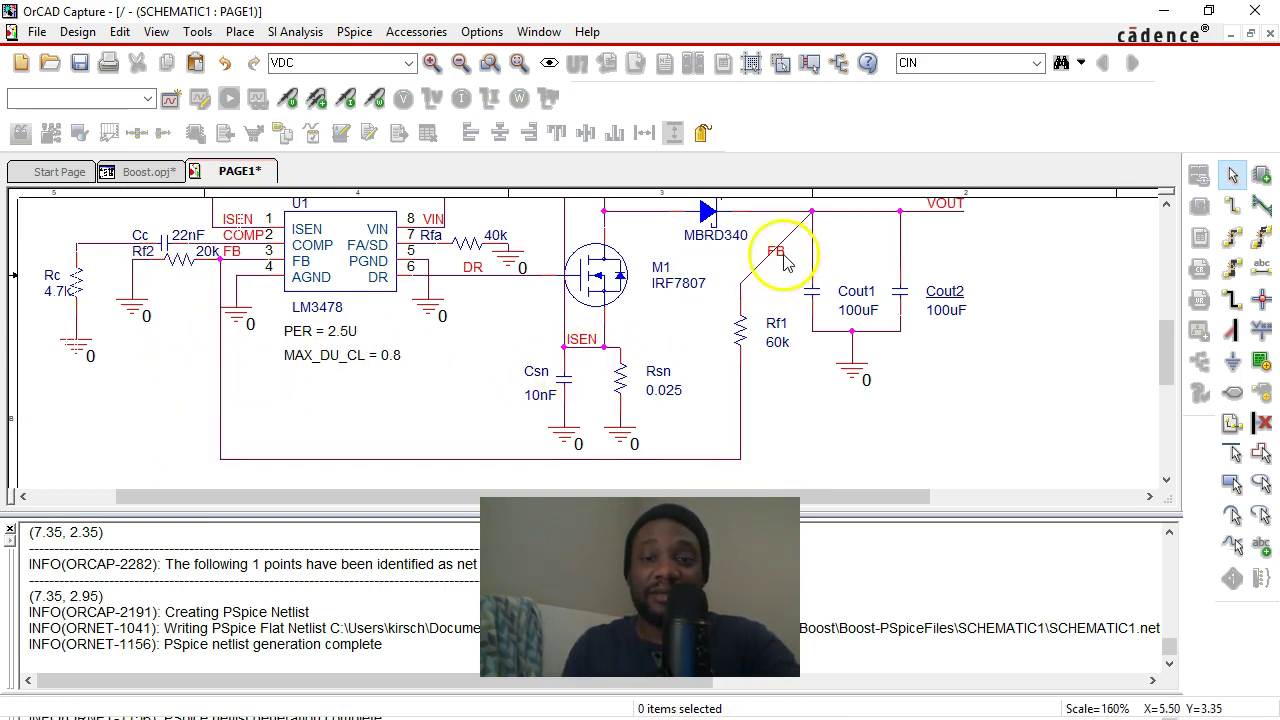
- Move the FB net alias from the diagonal wire onto the long bottom feedback wire
drag(782, 256, 330, 414)
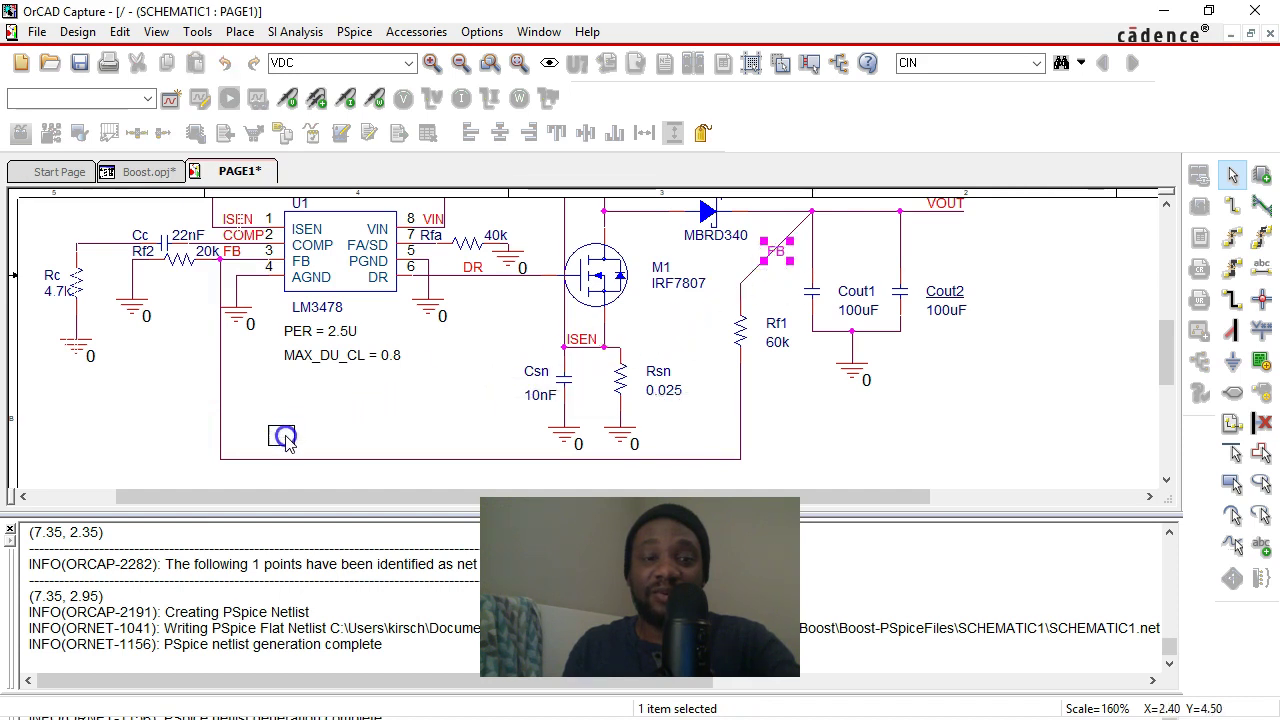
drag(409, 458, 409, 458)
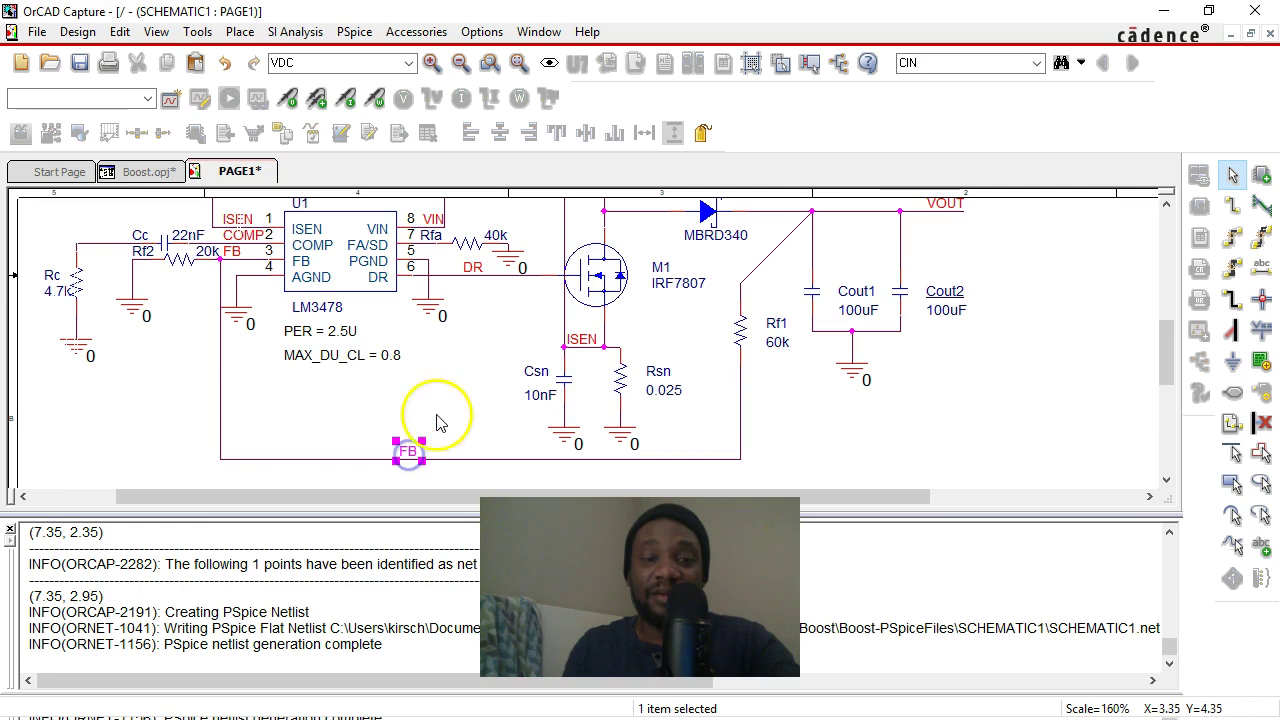
click(950, 345)
scroll(1064, 318, up, 5)
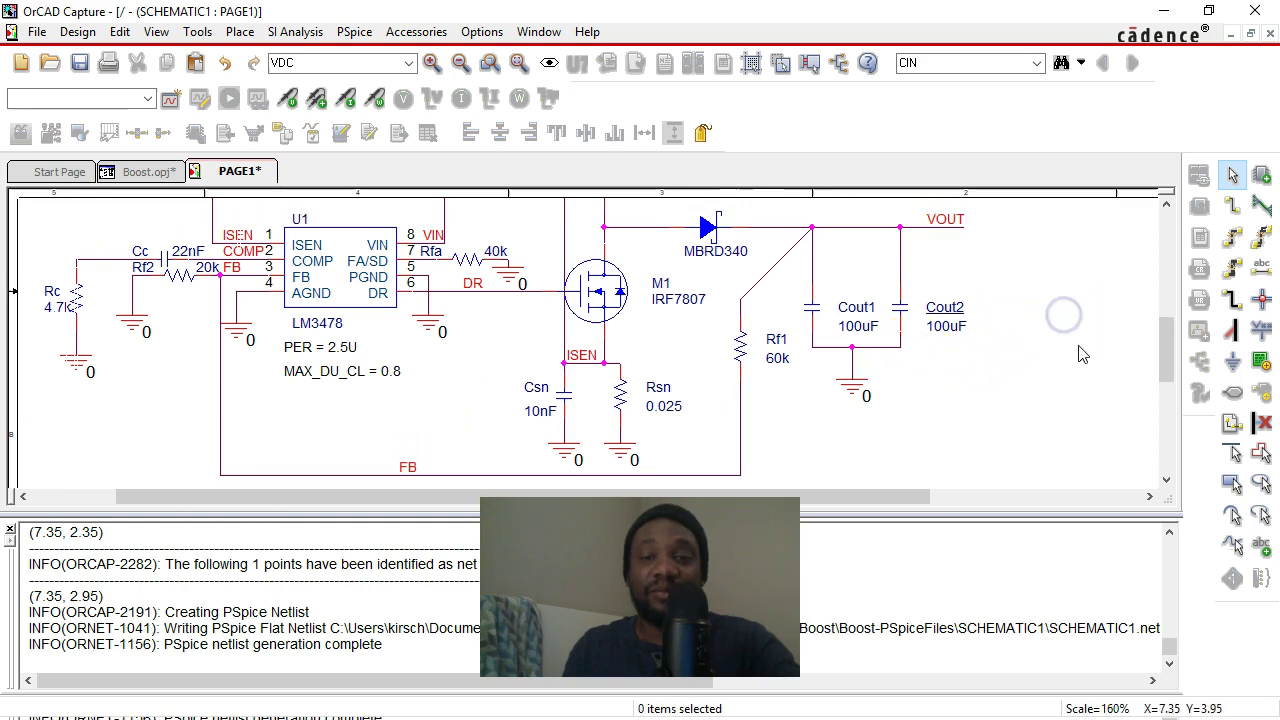
- Pull the VIN wire's right endpoint left toward Cin to shorten it
scroll(1080, 355, up, 6)
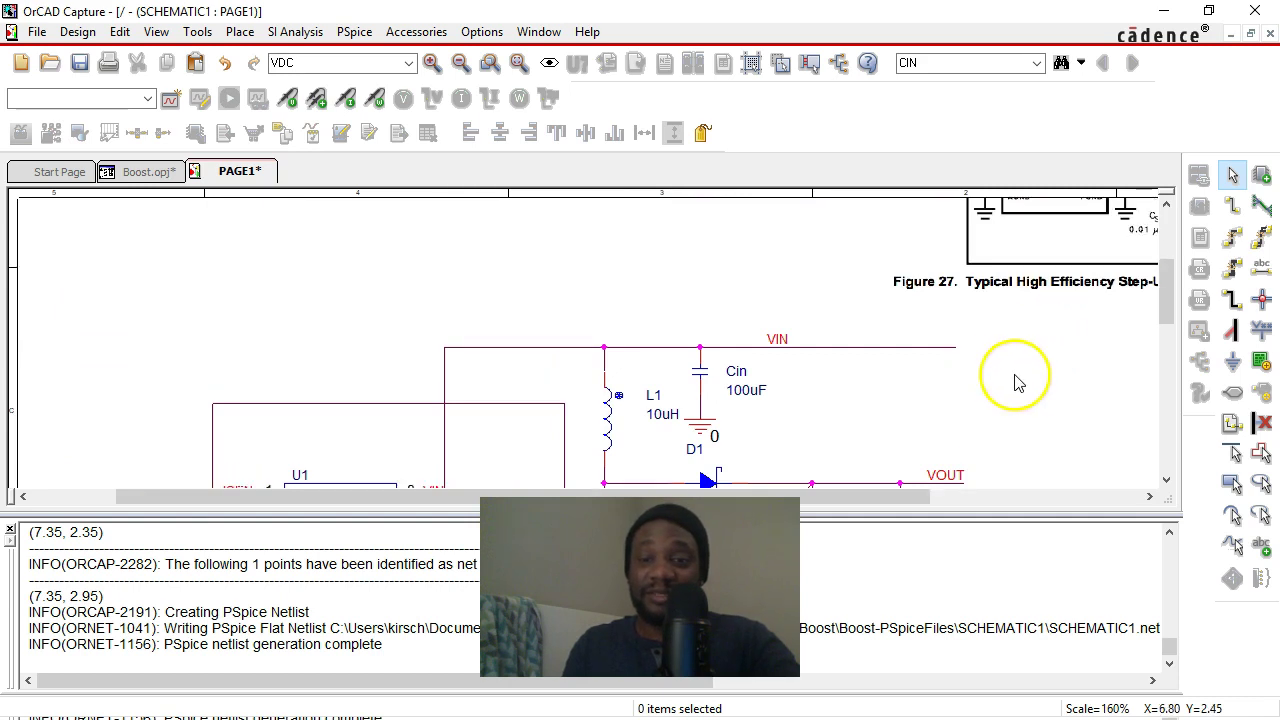
click(953, 349)
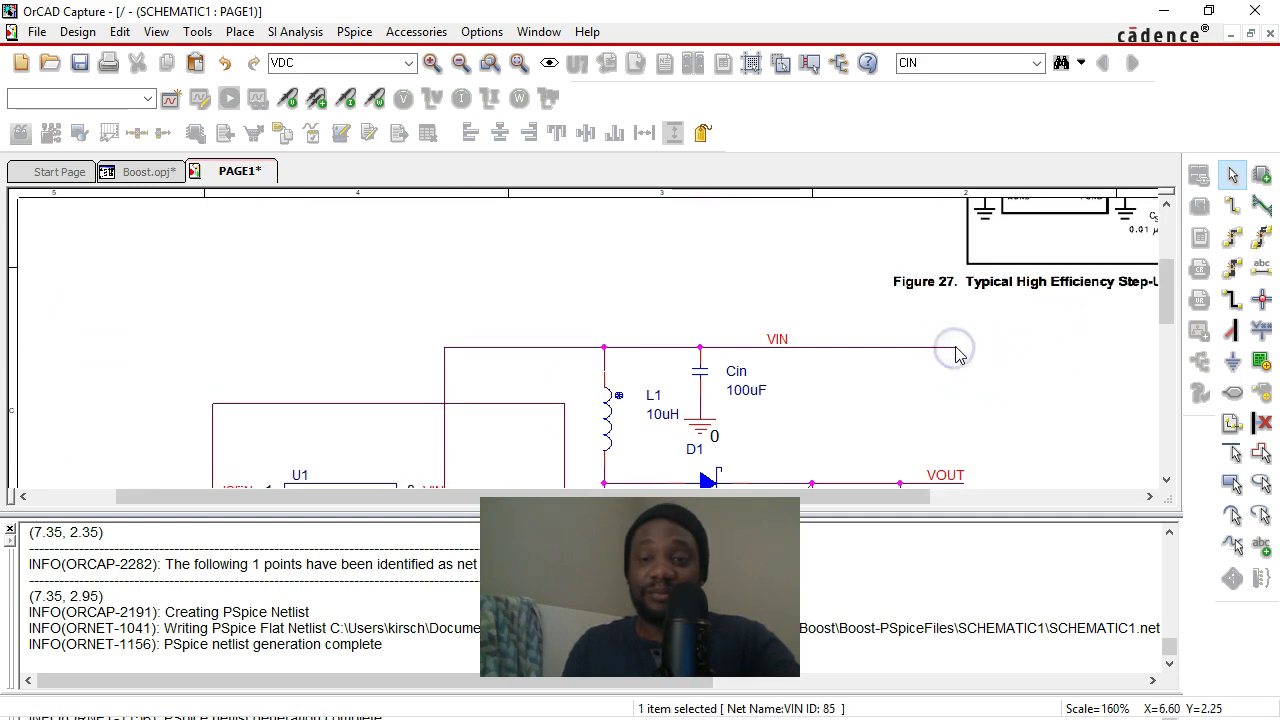
drag(955, 352, 885, 348)
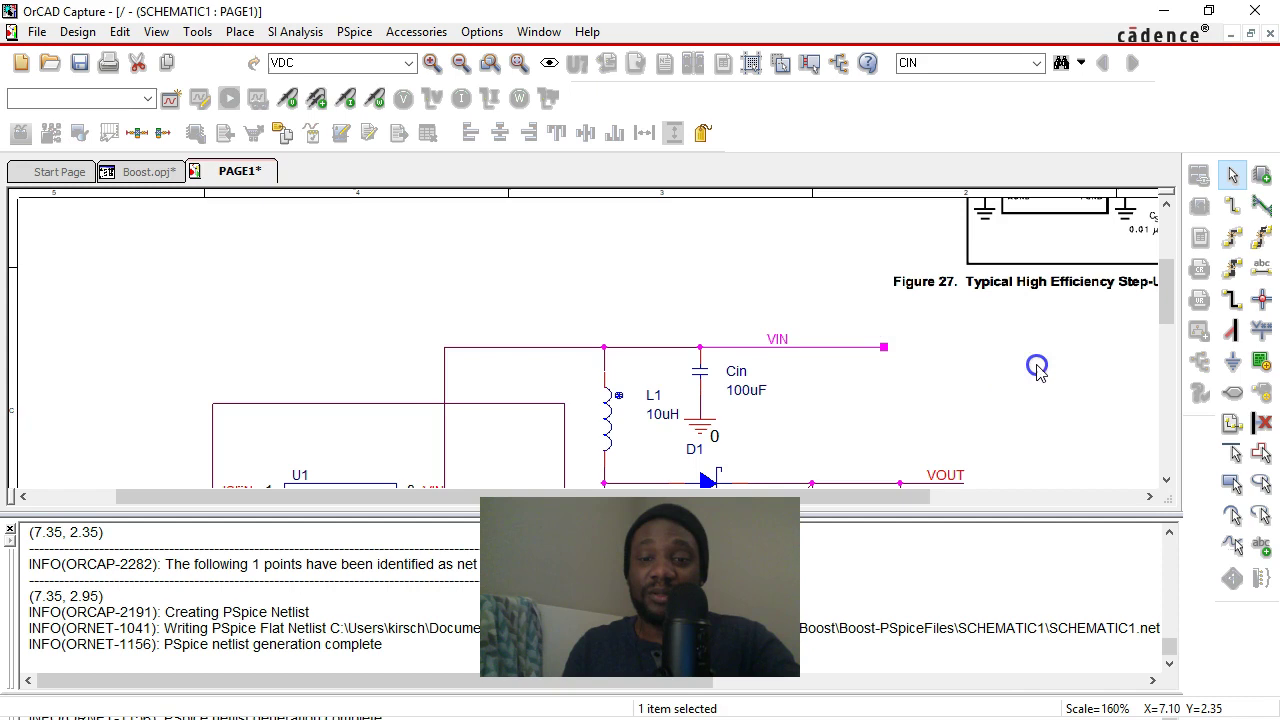
click(1034, 396)
scroll(1016, 408, down, 3)
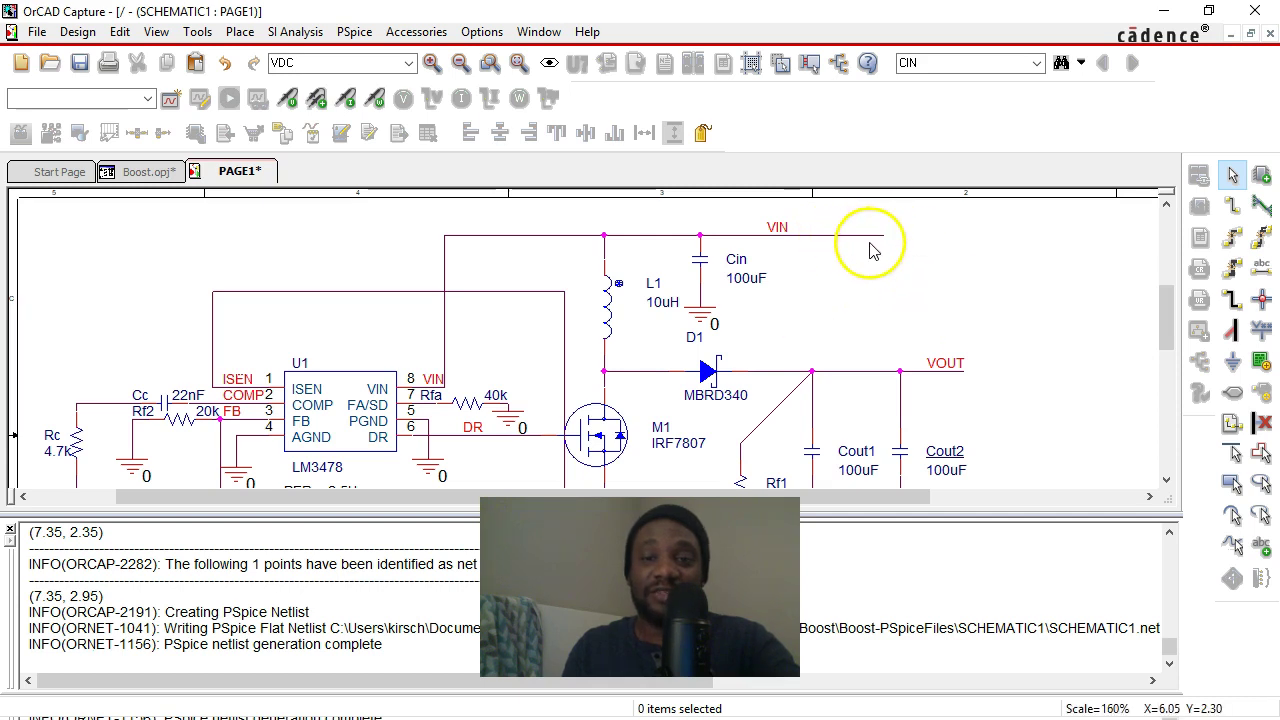
scroll(932, 287, up, 5)
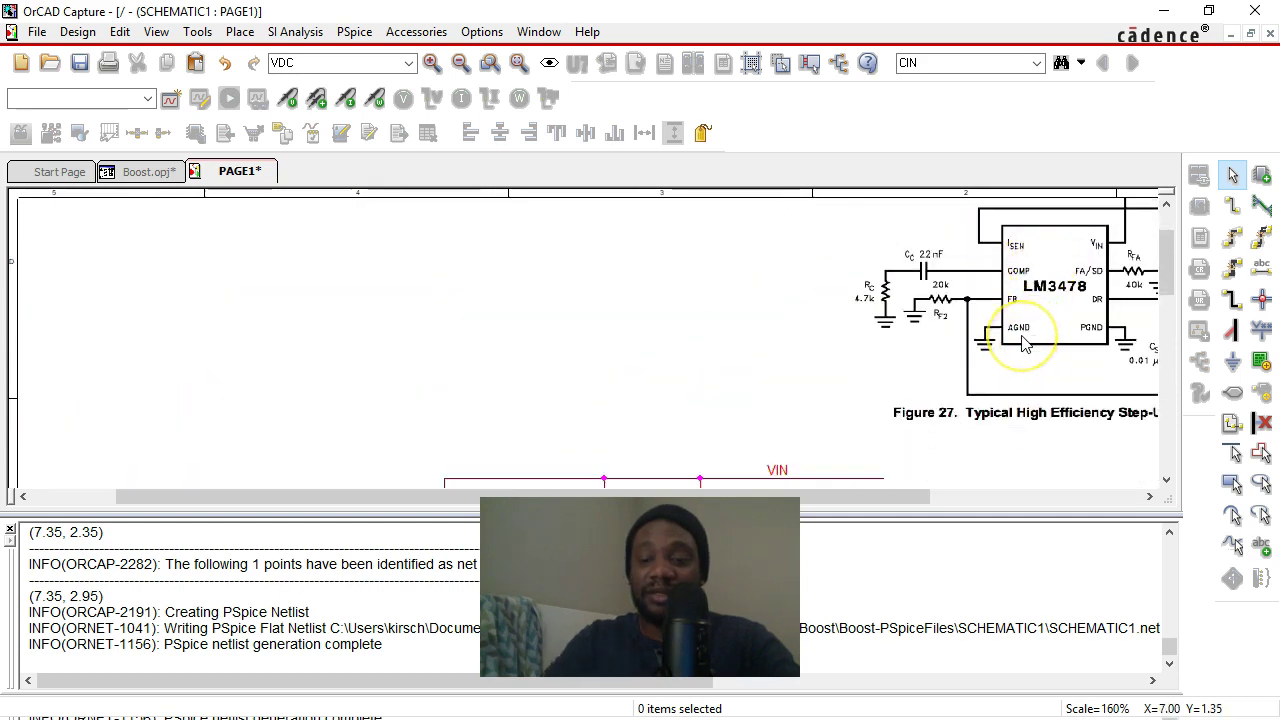
scroll(1020, 343, down, 2)
scroll(750, 400, down, 1)
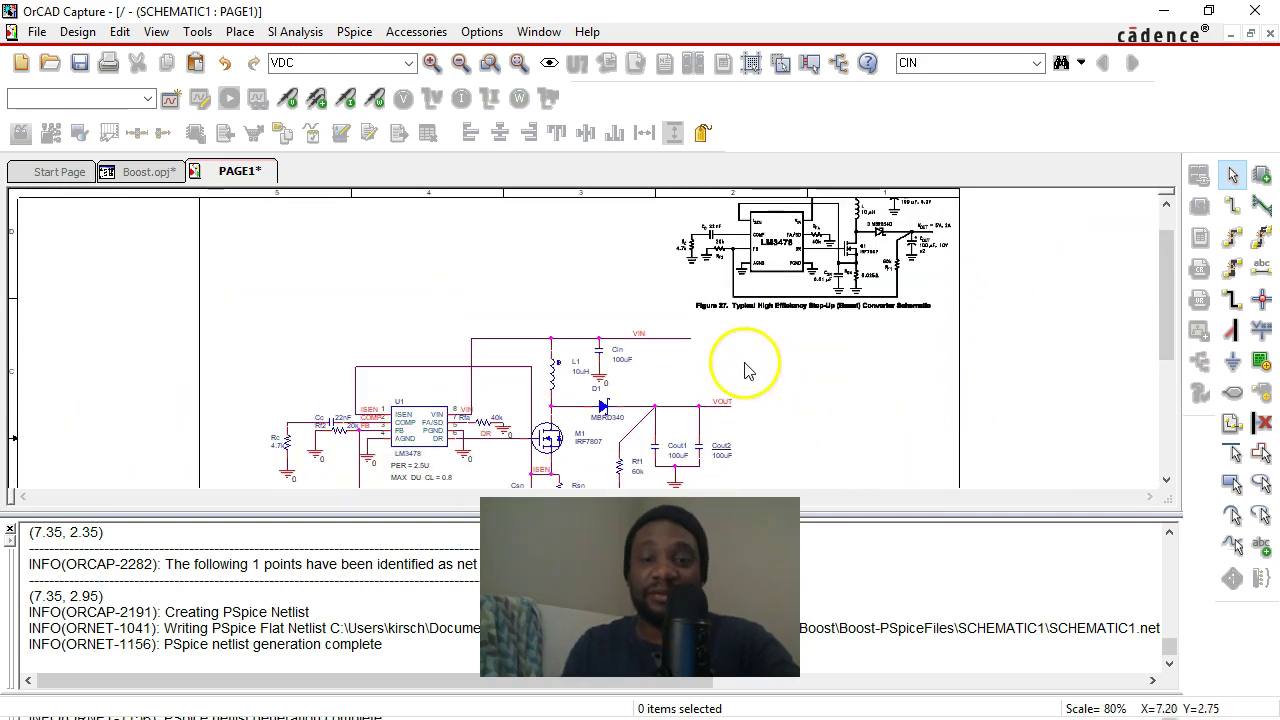
scroll(711, 354, up, 1)
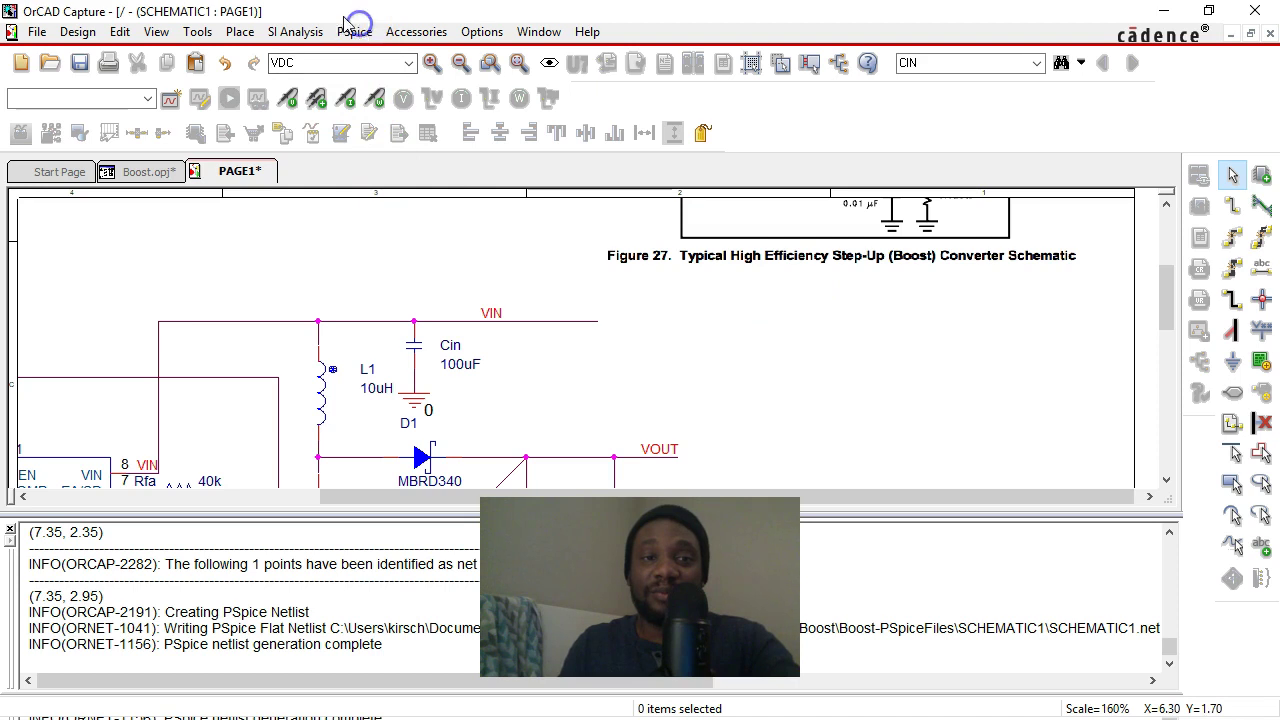
- Place a VDC source from the SOURCE library as V1, right of the VIN wire
click(240, 31)
click(275, 93)
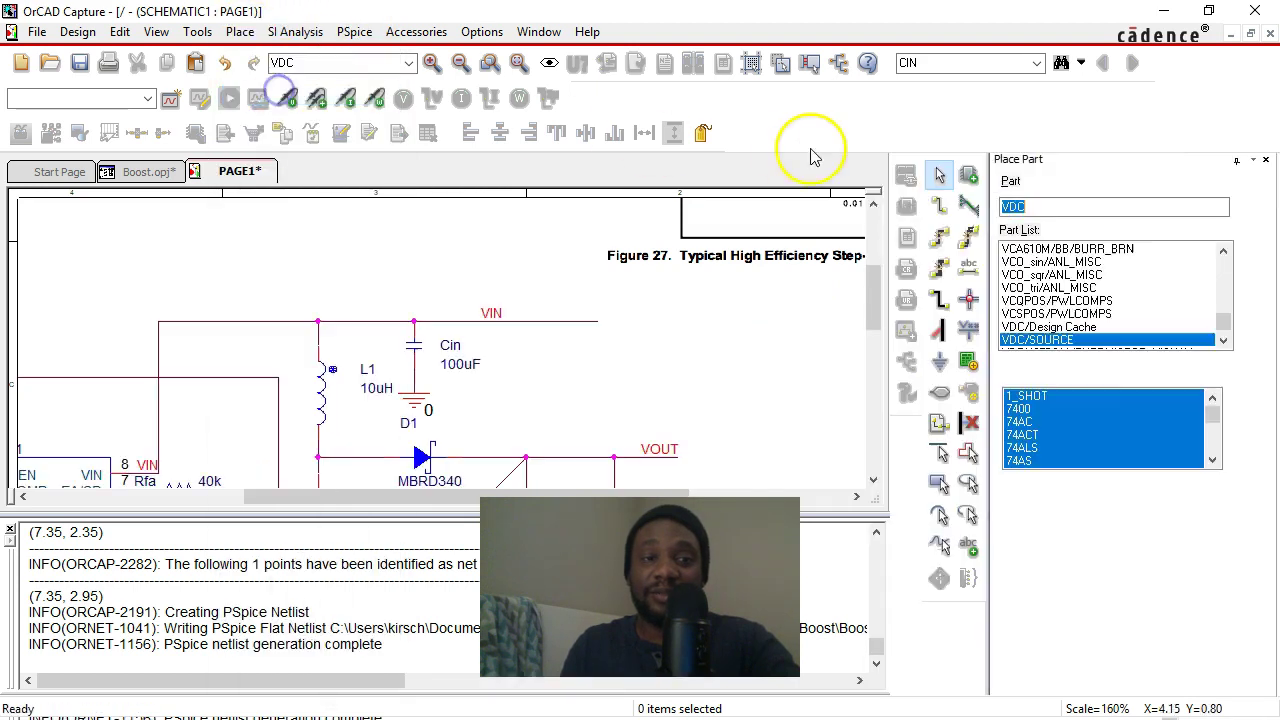
text(vdc)
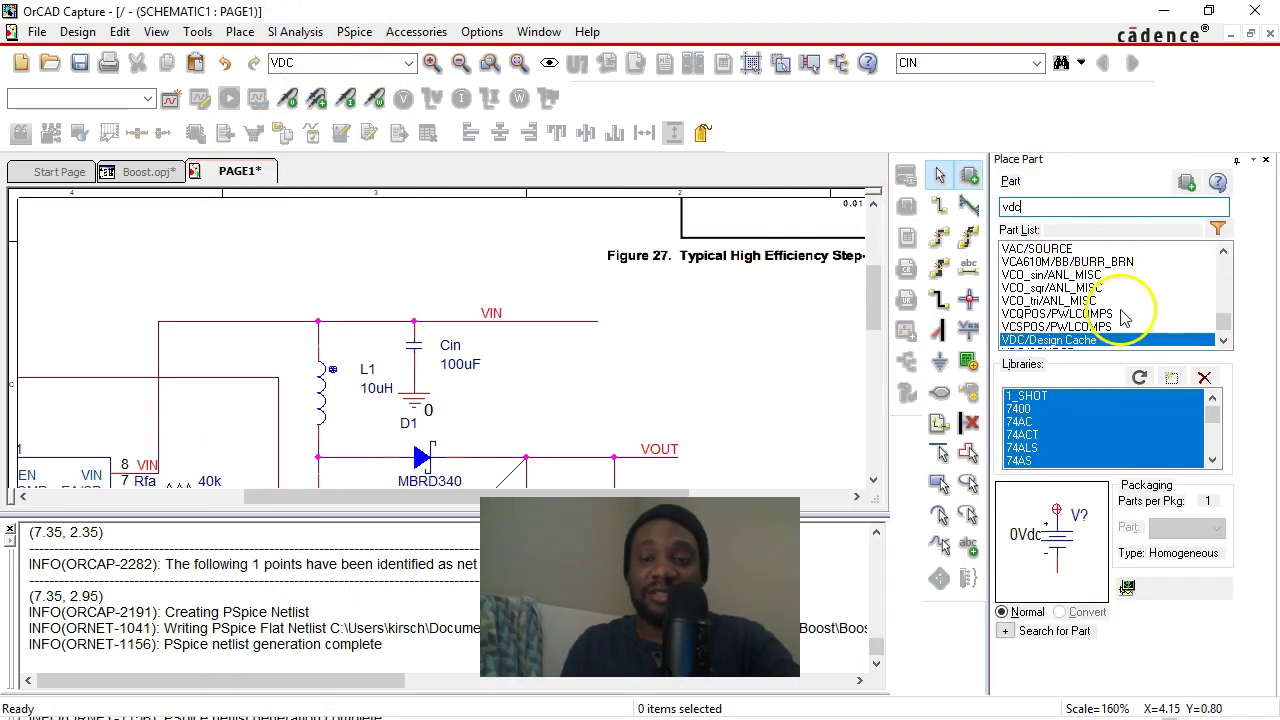
click(1222, 341)
click(1040, 328)
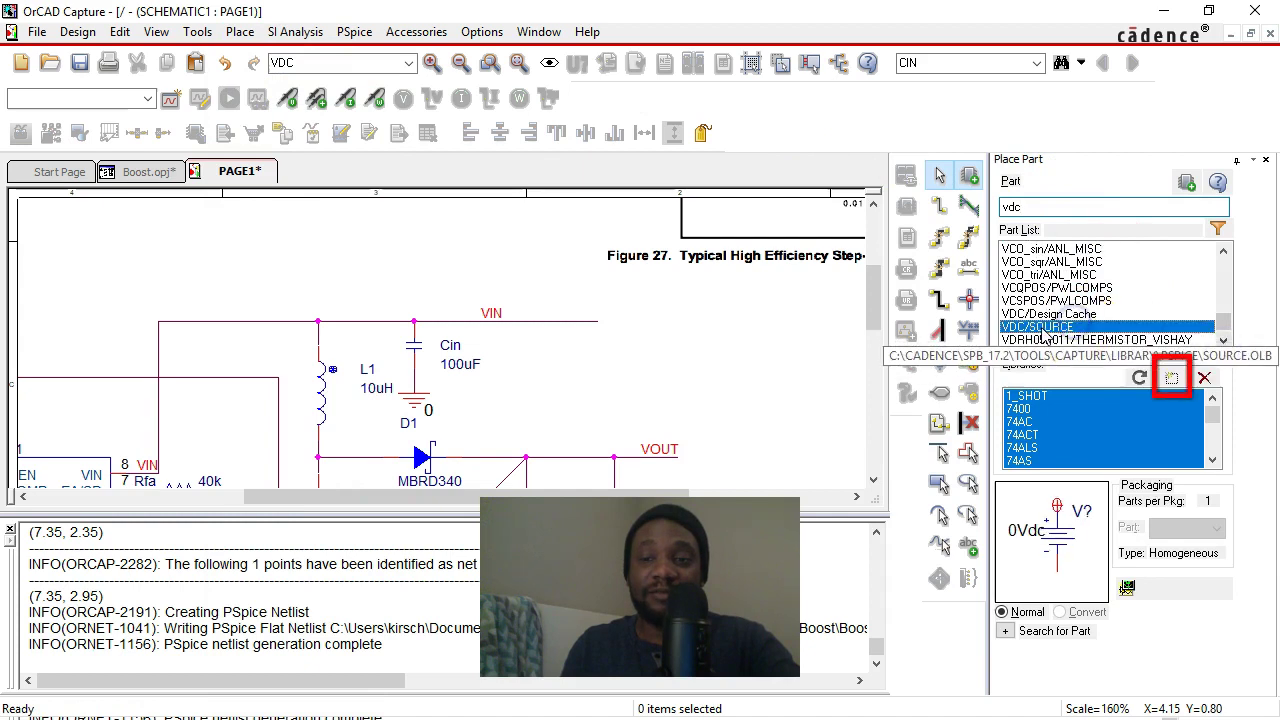
click(641, 368)
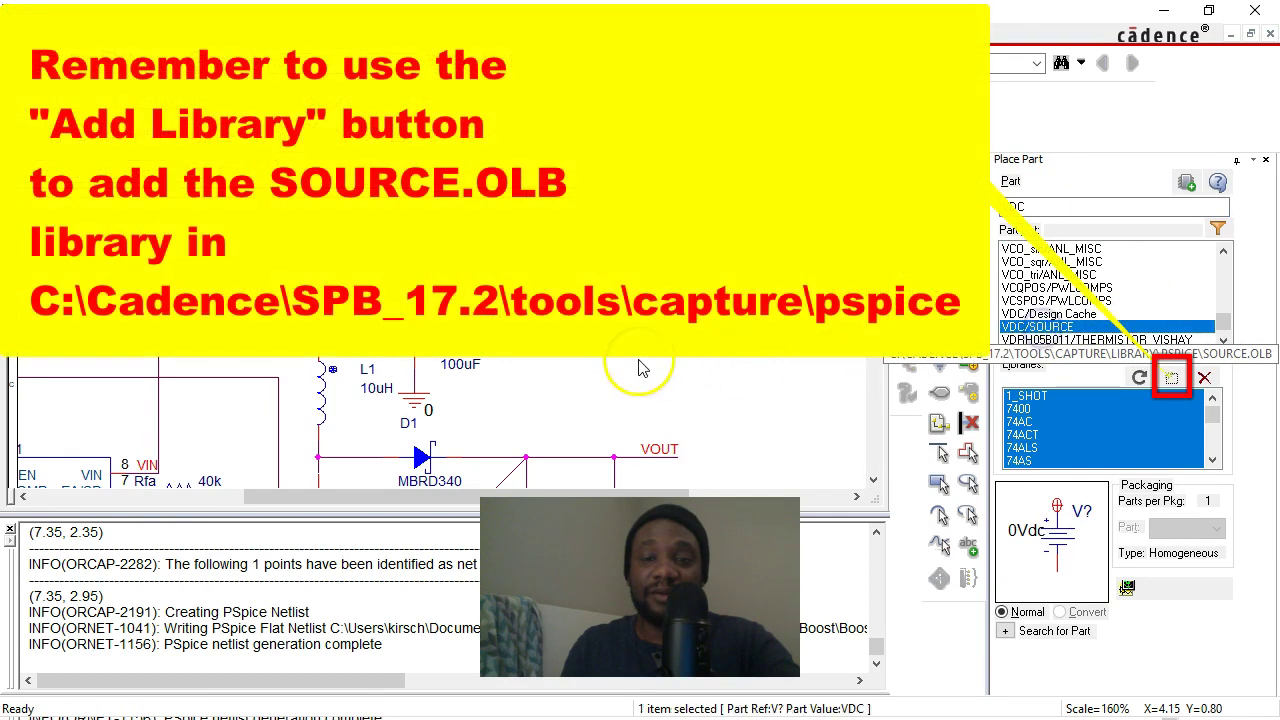
key(Escape)
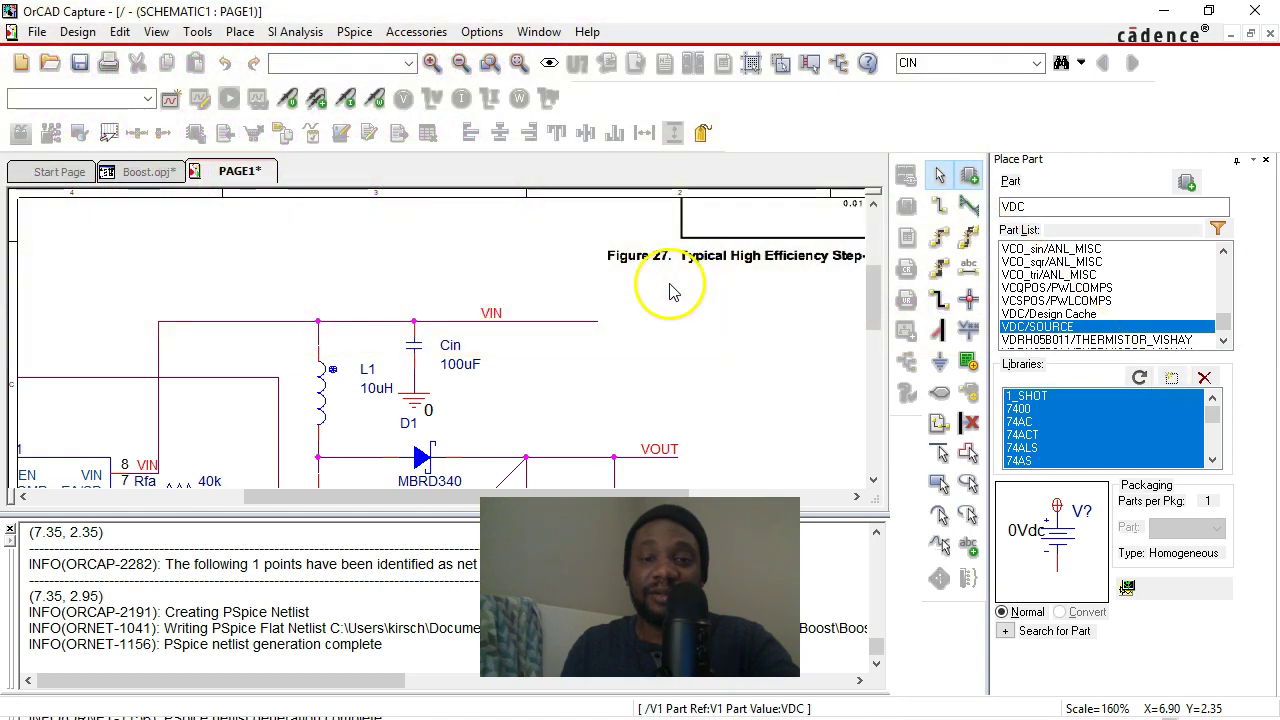
drag(623, 286, 631, 312)
- Paste a copy of the ground symbol beneath V1
click(413, 400)
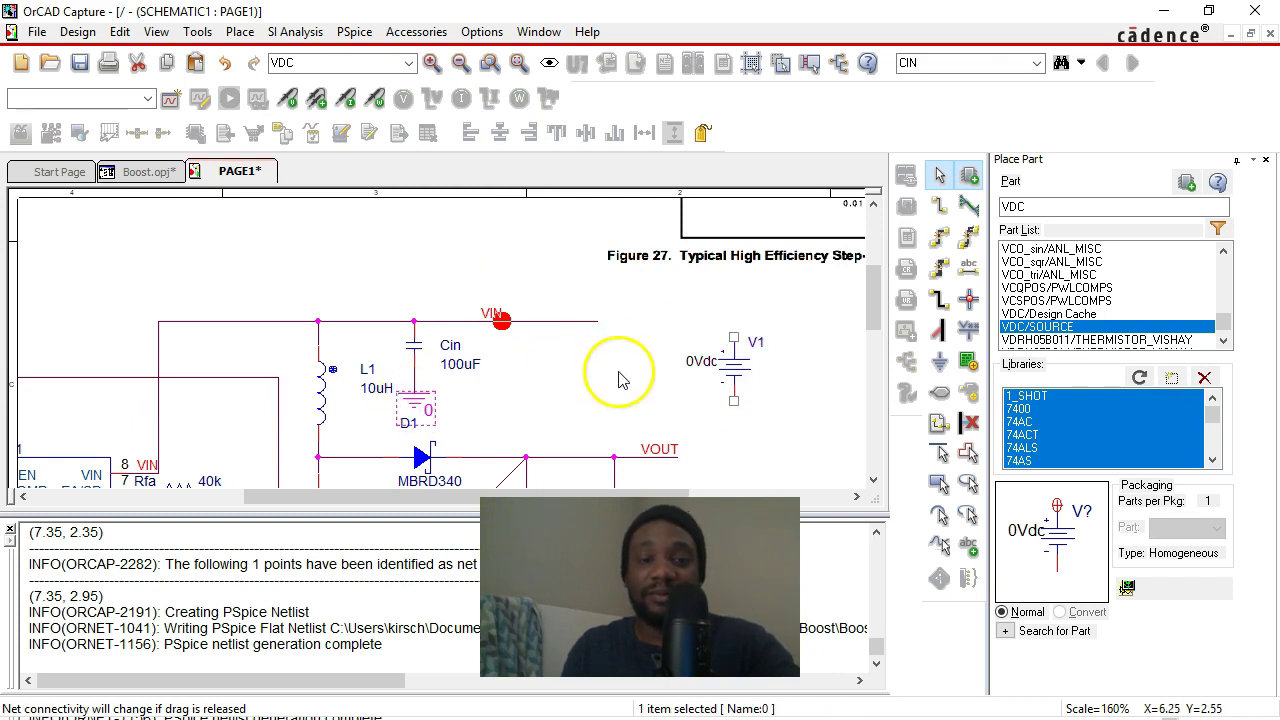
click(501, 322)
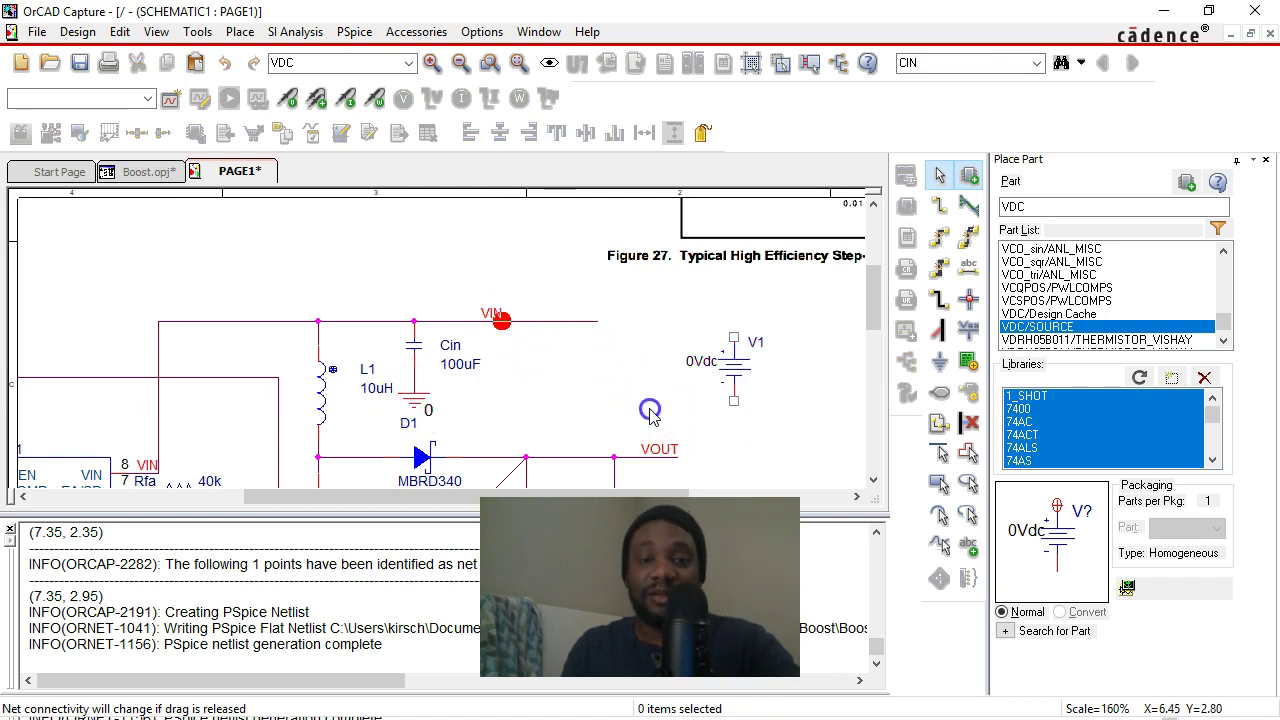
key(ctrl+v)
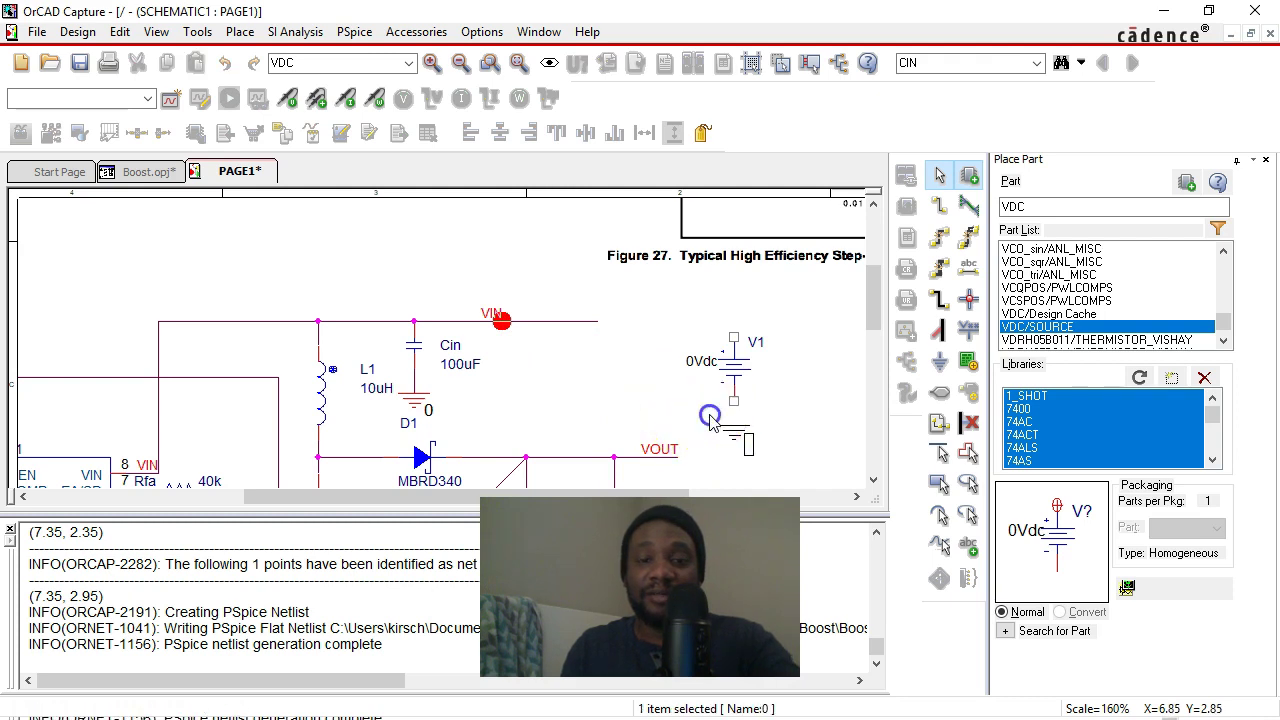
click(811, 340)
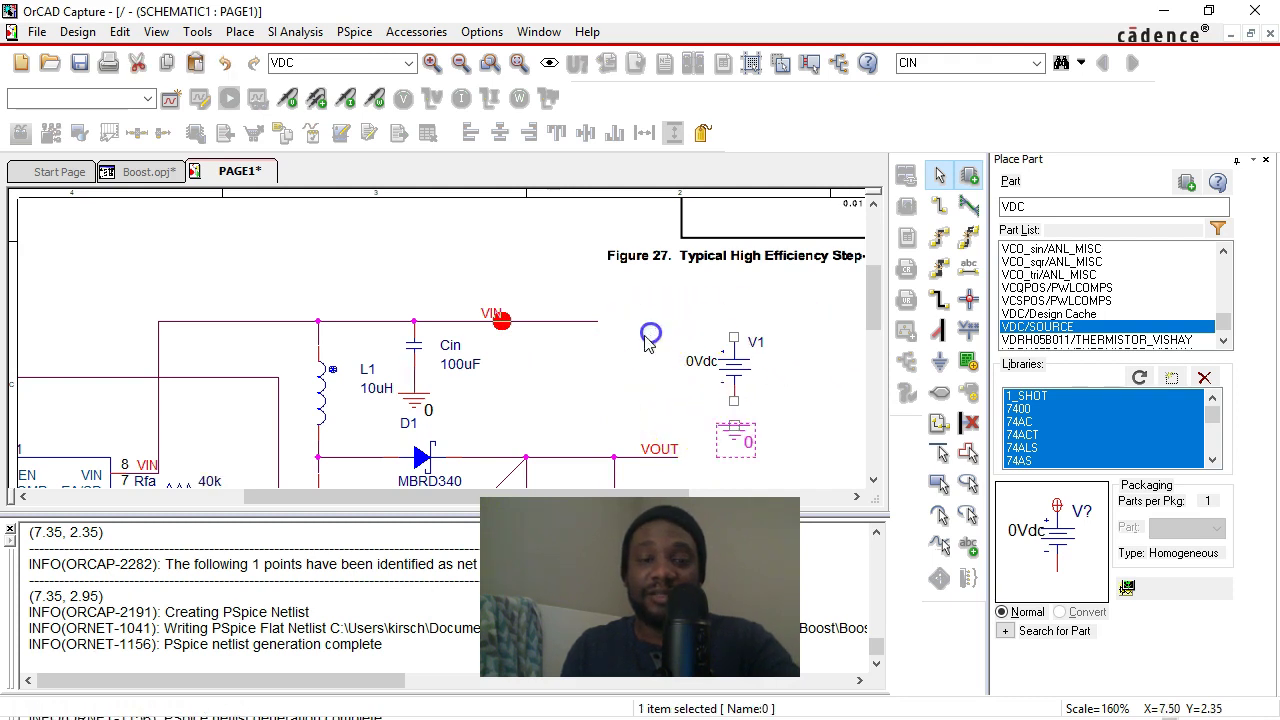
click(499, 317)
scroll(514, 334, down, 3)
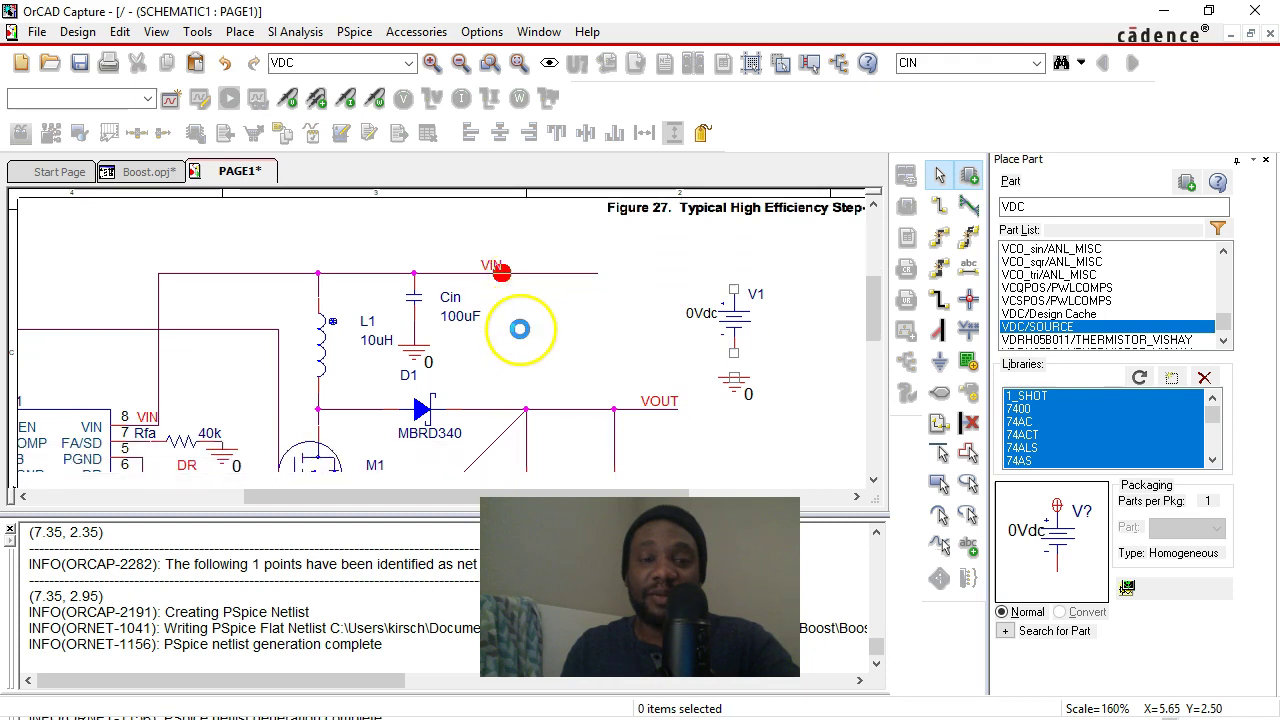
scroll(531, 286, down, 3)
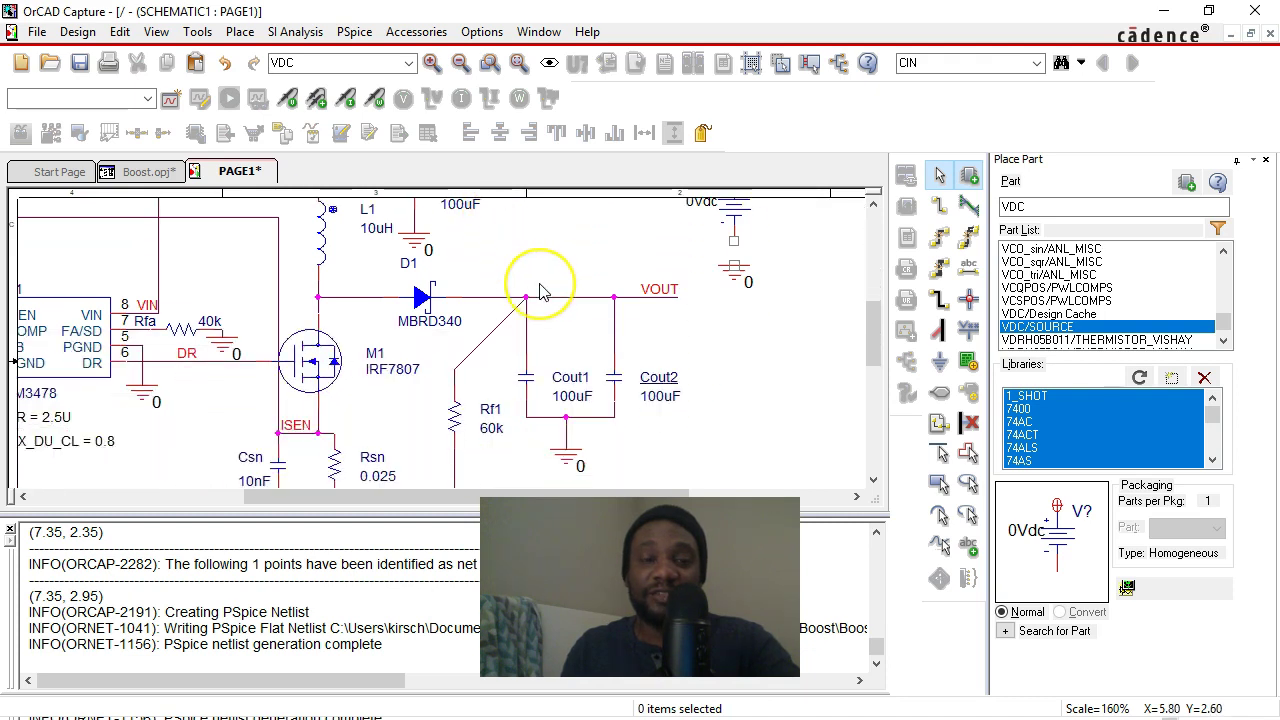
scroll(540, 290, up, 5)
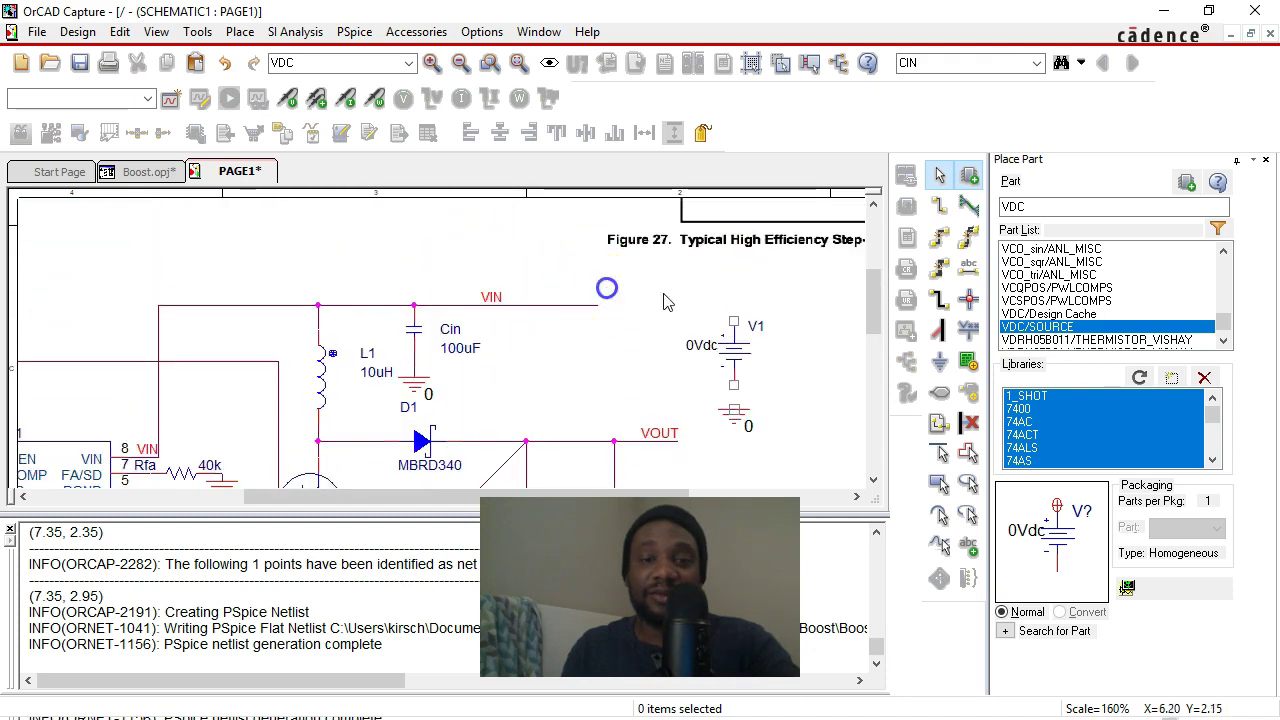
- Wire V1's top pin to the VIN wire and its bottom pin to ground
click(939, 205)
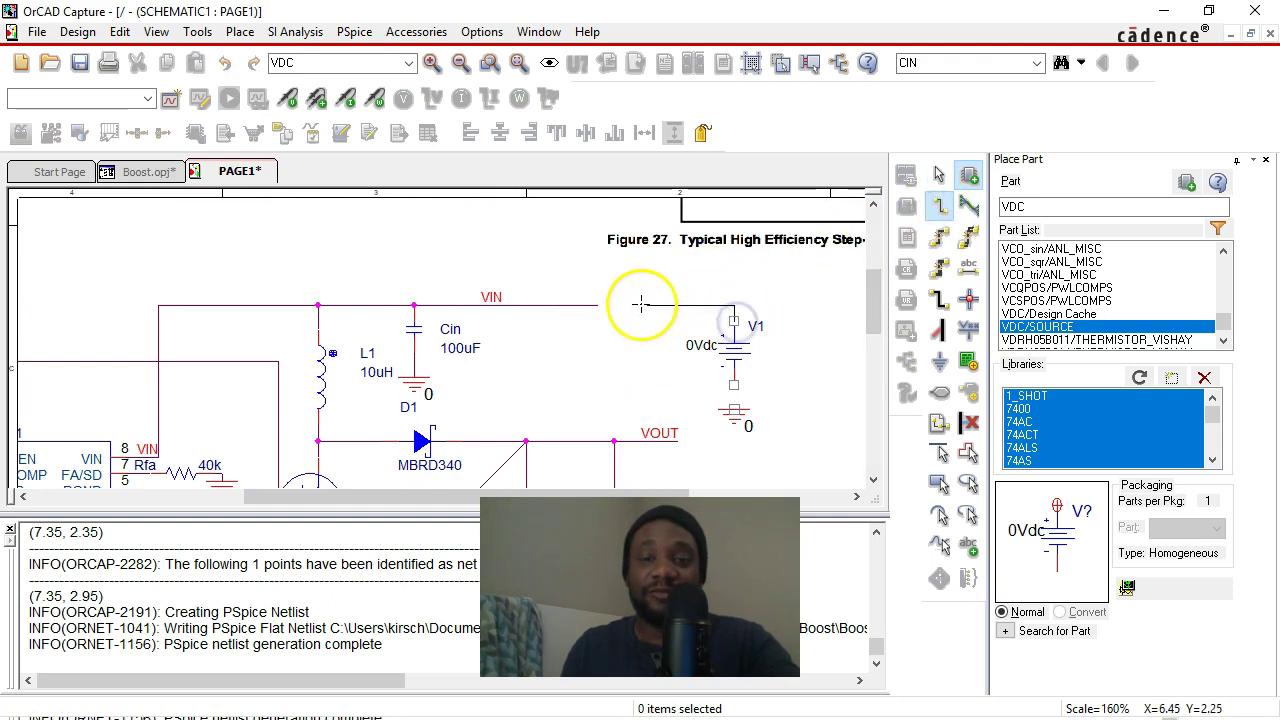
click(598, 305)
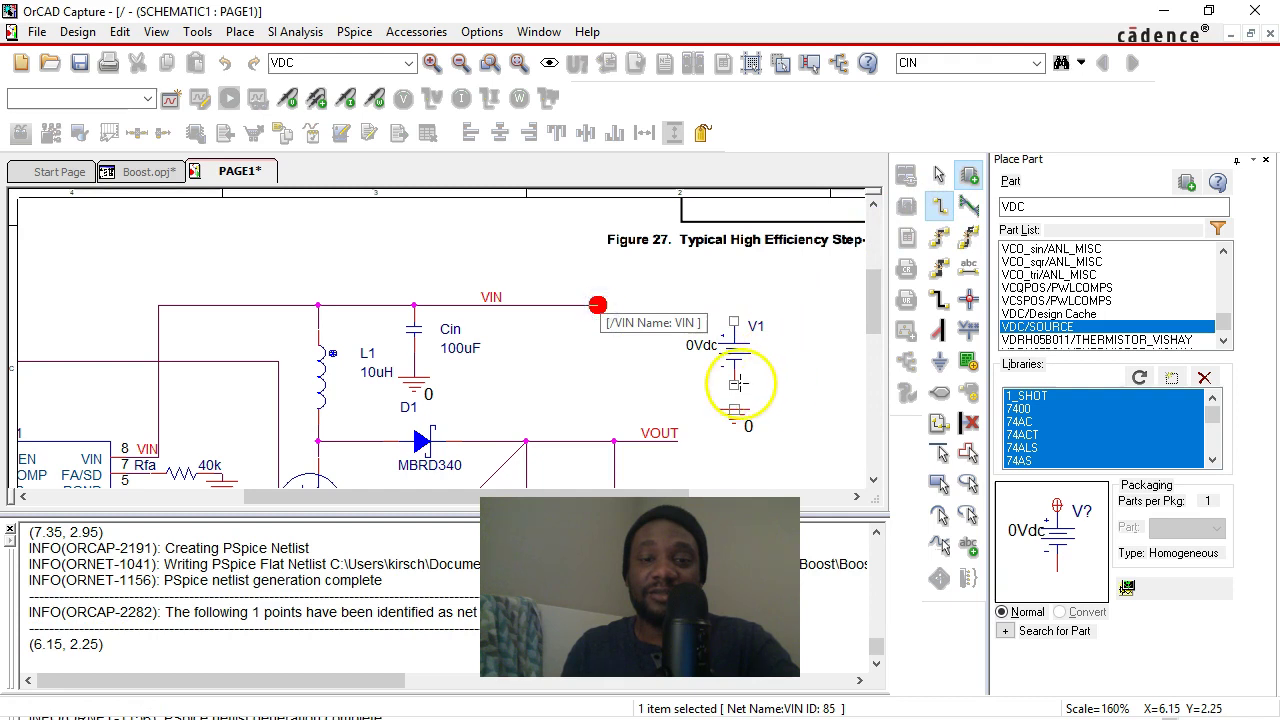
click(734, 322)
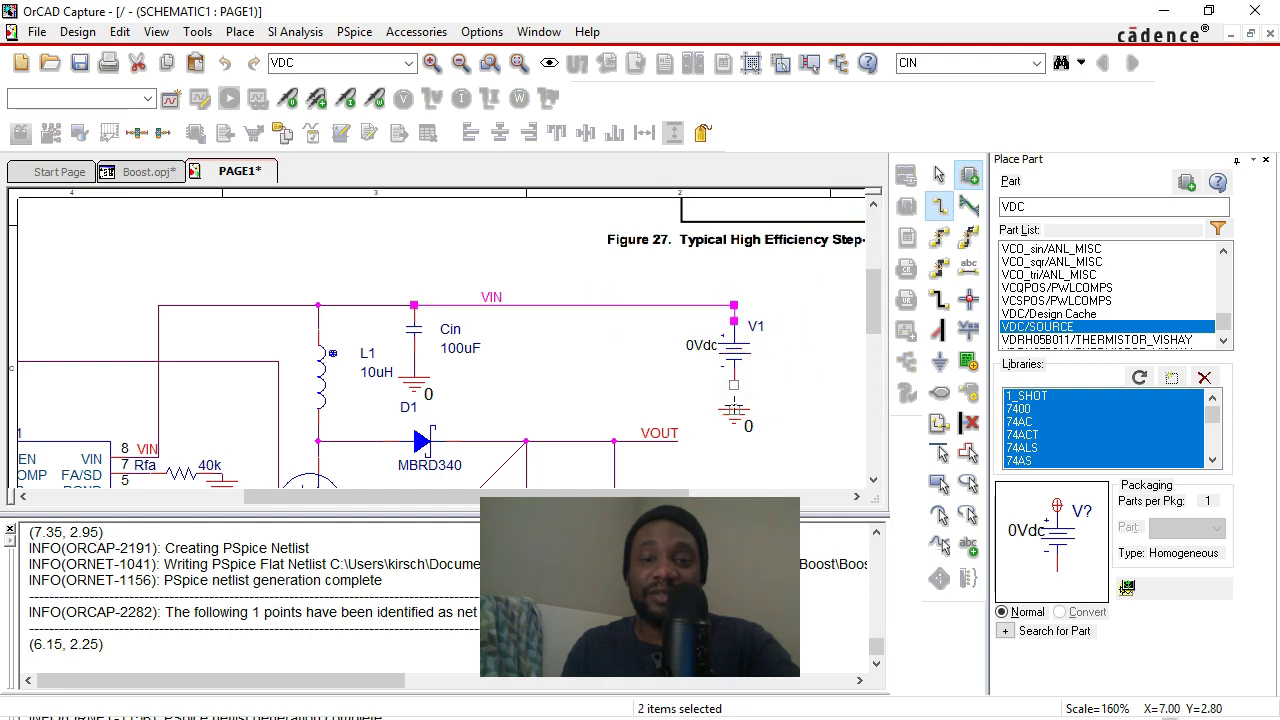
click(734, 392)
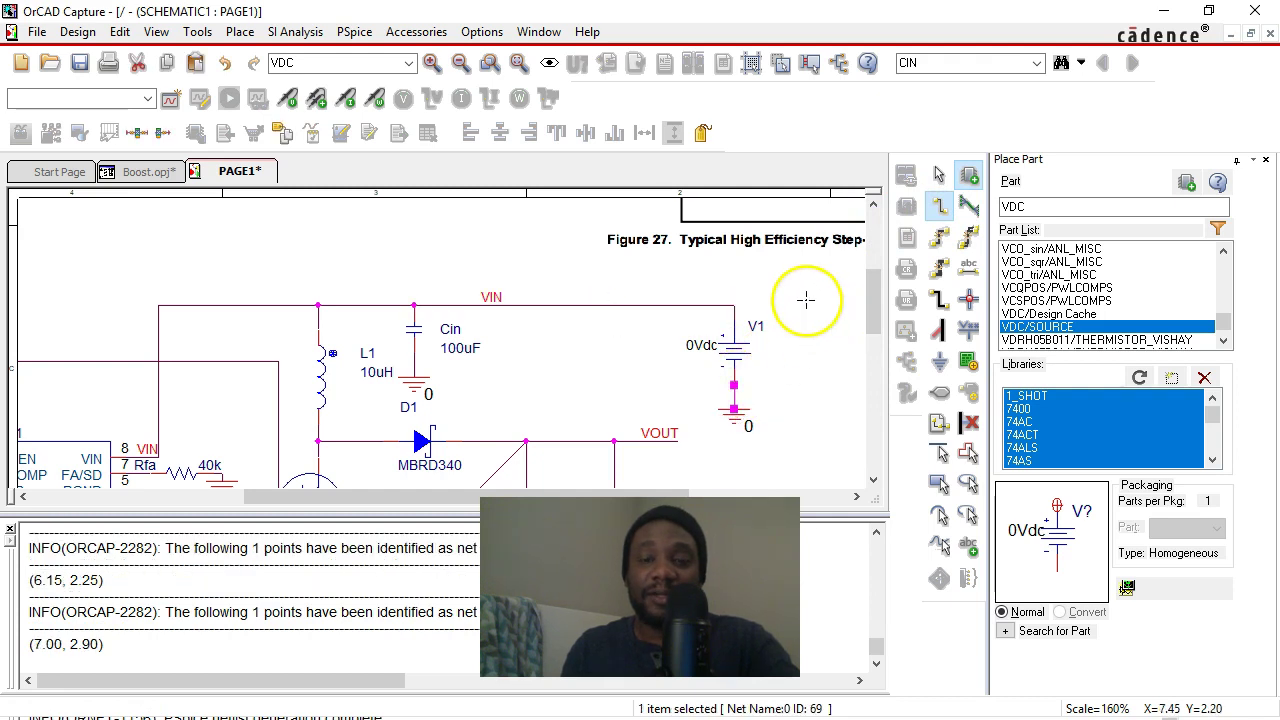
- Rename the source's reference from V1 to VIN
click(755, 325)
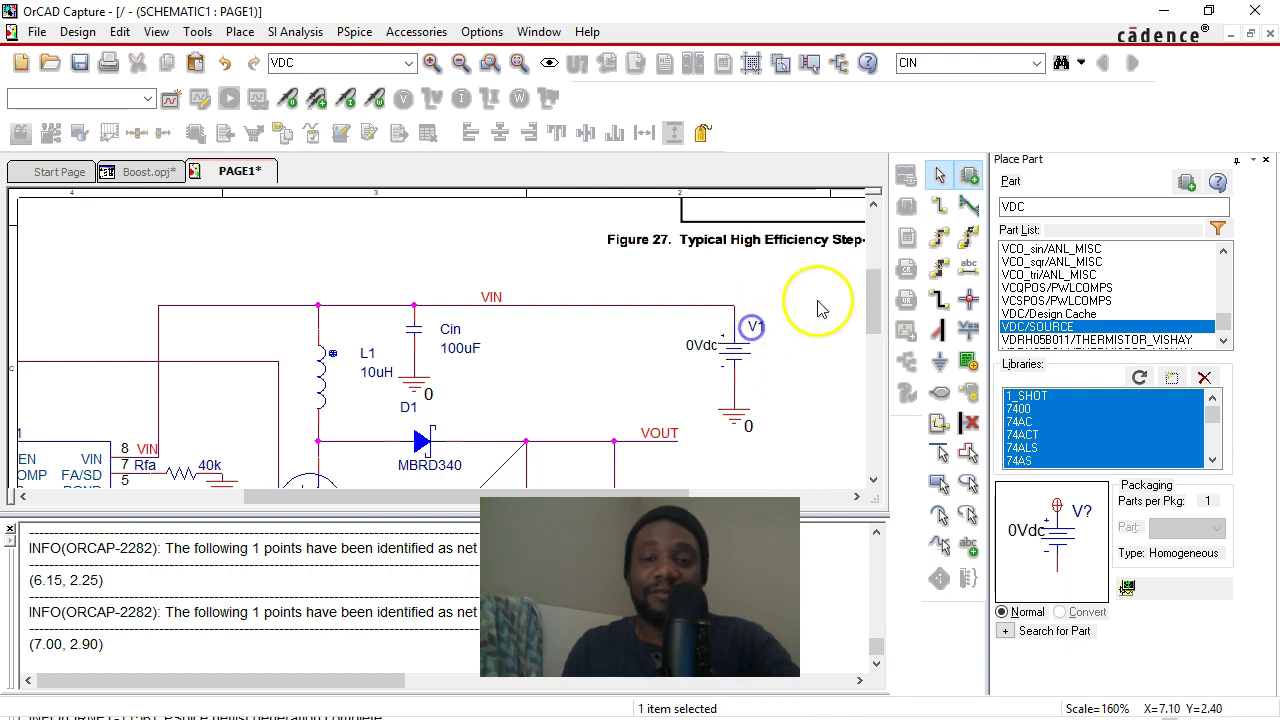
key(ctrl+e)
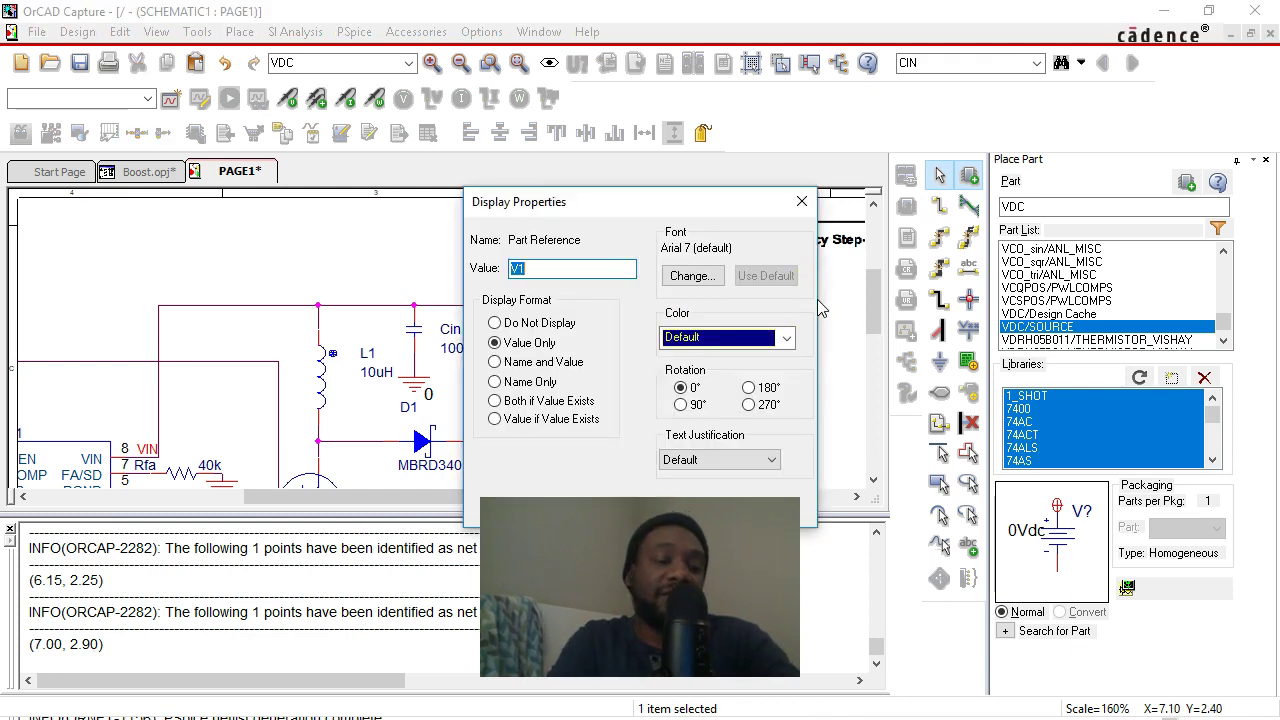
text(V)
key(Return)
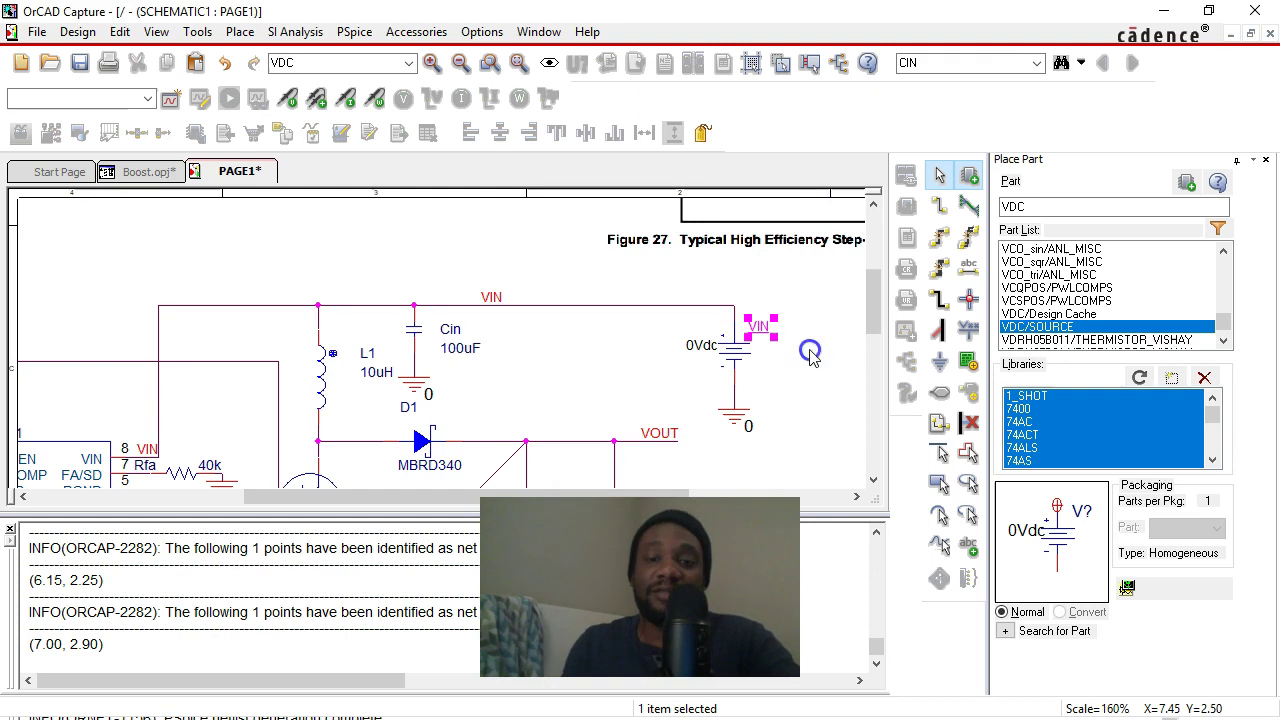
click(810, 357)
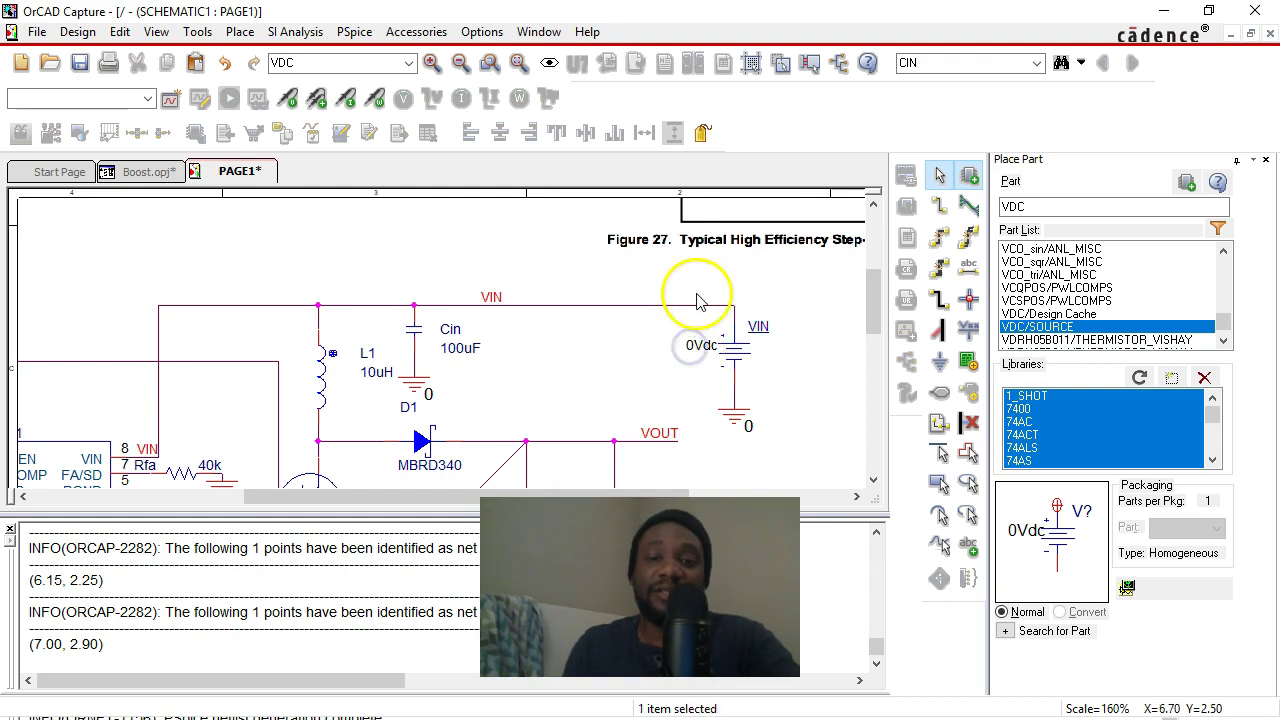
- Change the source value from 0Vdc to 3.3Vdc
double_click(695, 346)
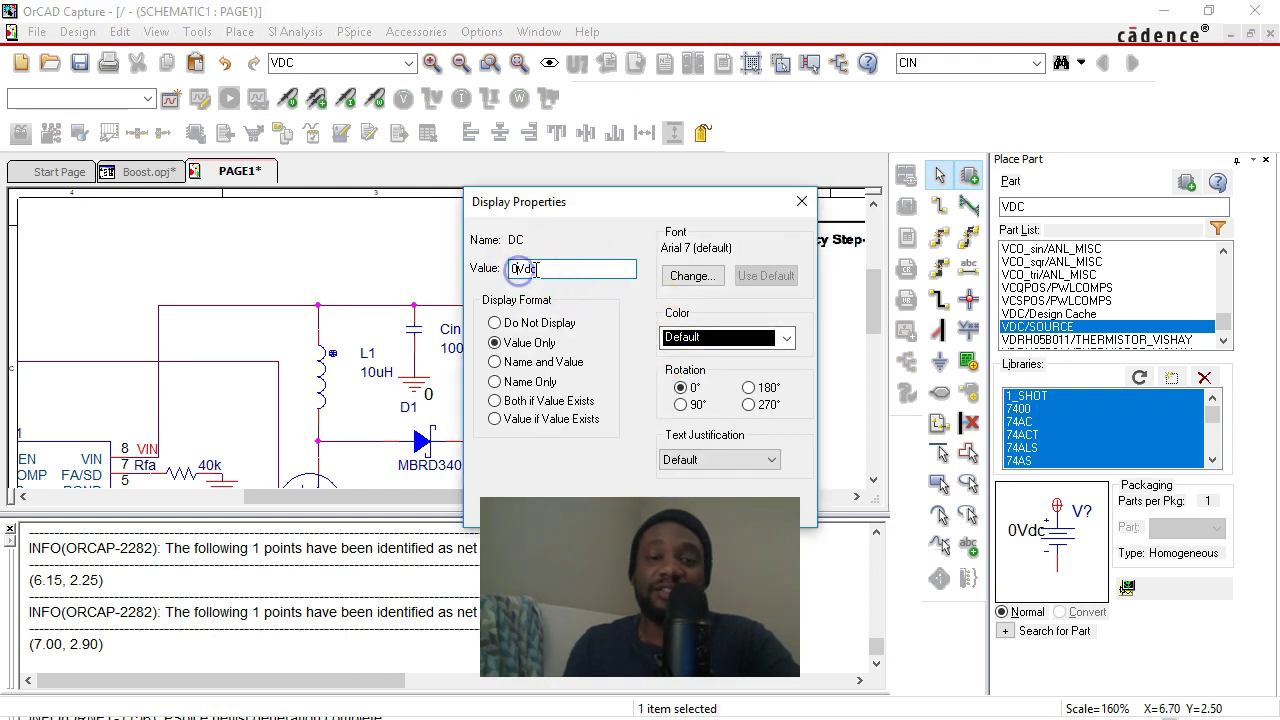
key(BackSpace)
text(3.3)
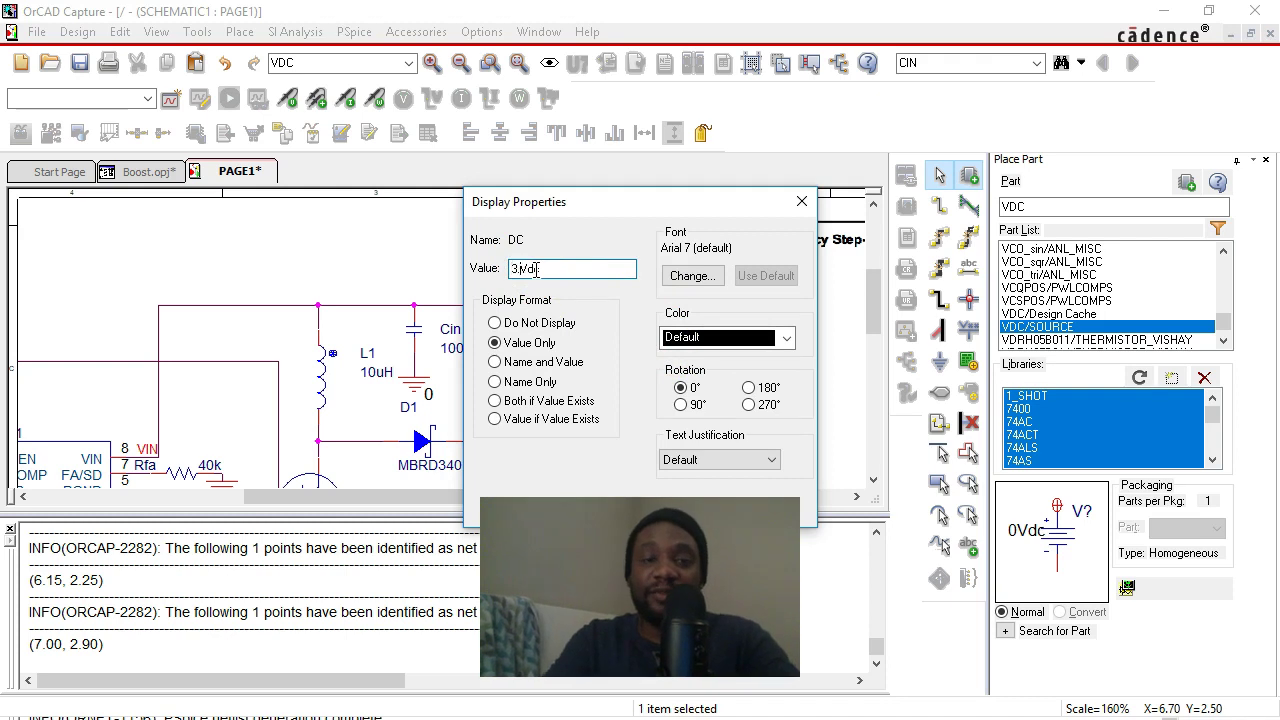
key(Return)
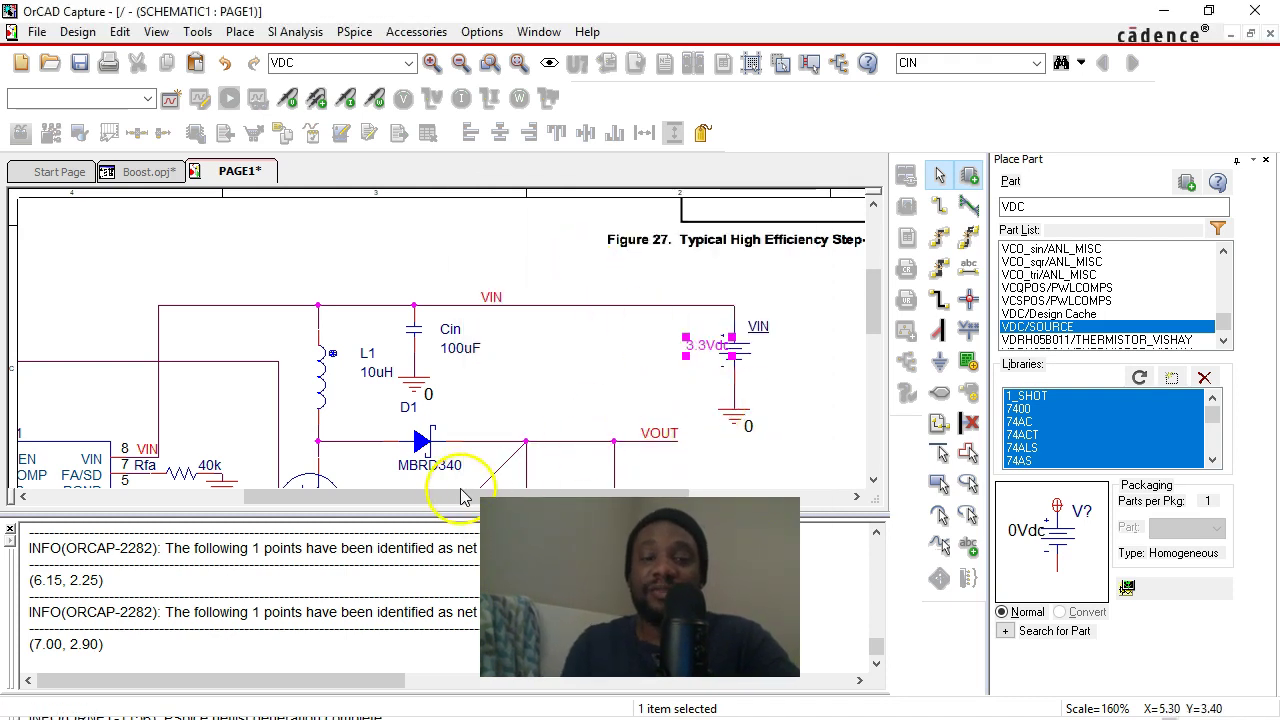
- Inspect the Figure 27 datasheet diagram to confirm its 3.3 V input
drag(466, 494, 810, 360)
drag(870, 316, 870, 245)
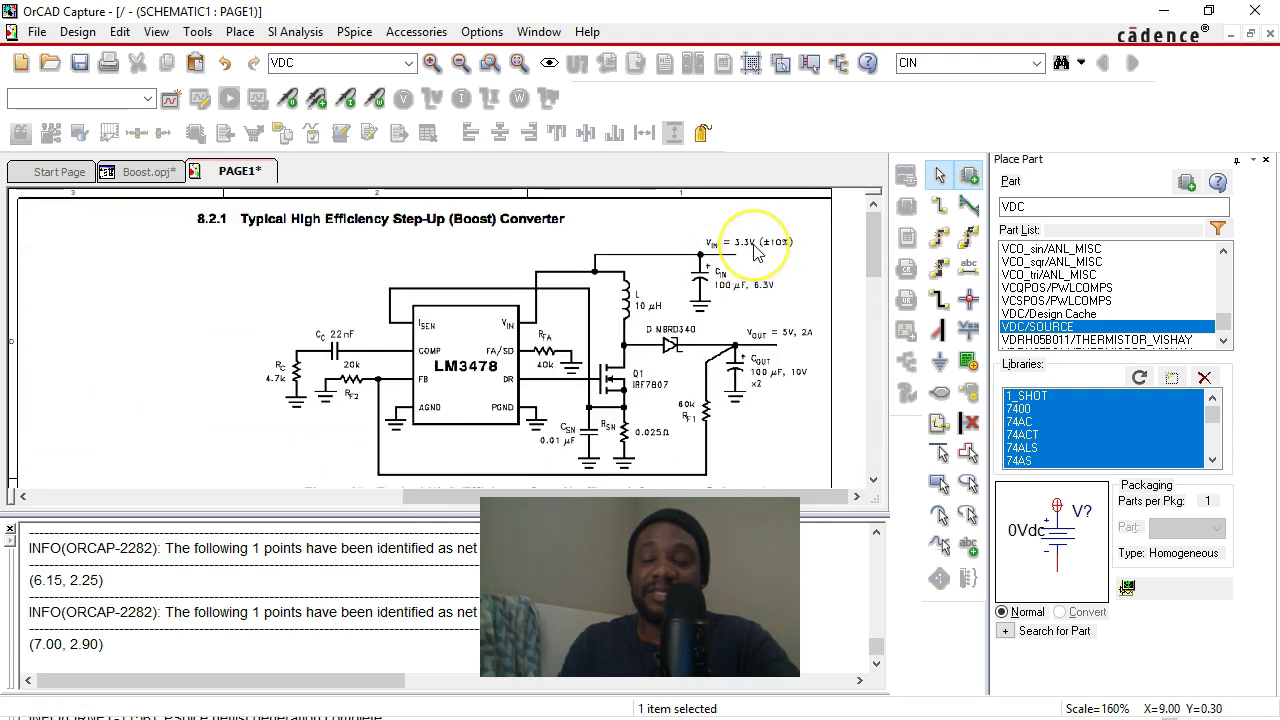
scroll(757, 252, up, 1)
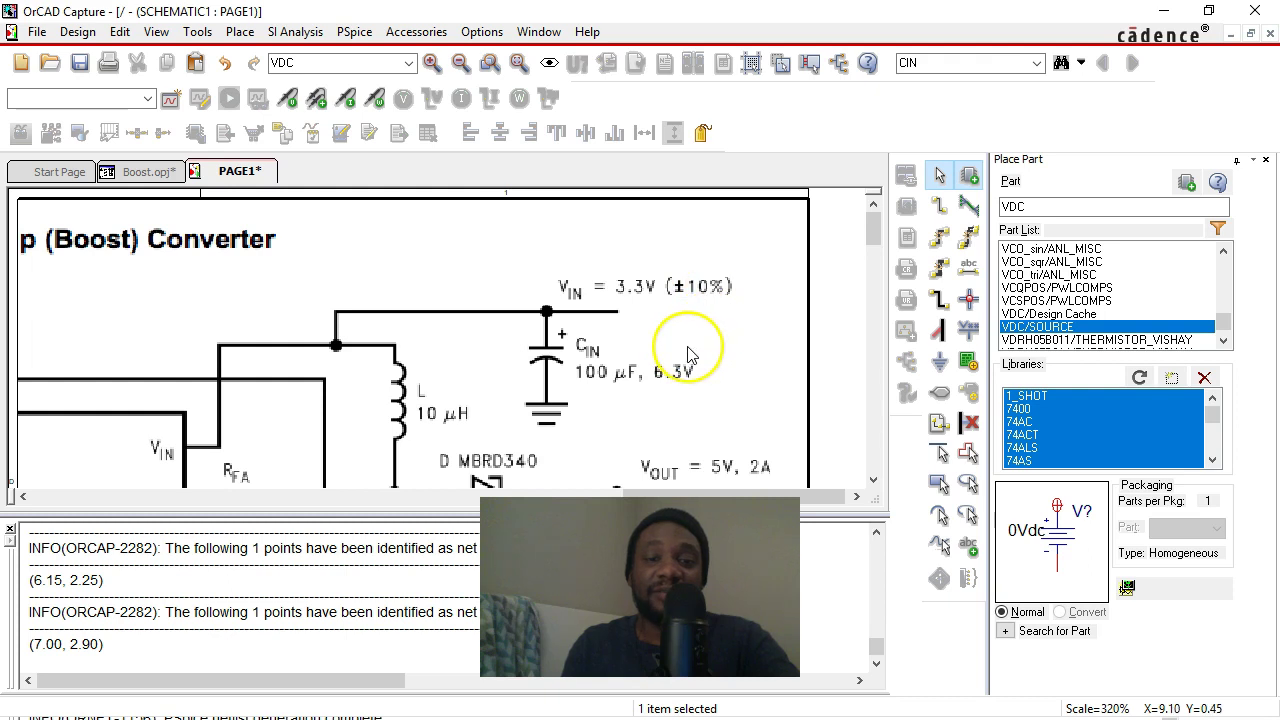
scroll(688, 352, down, 2)
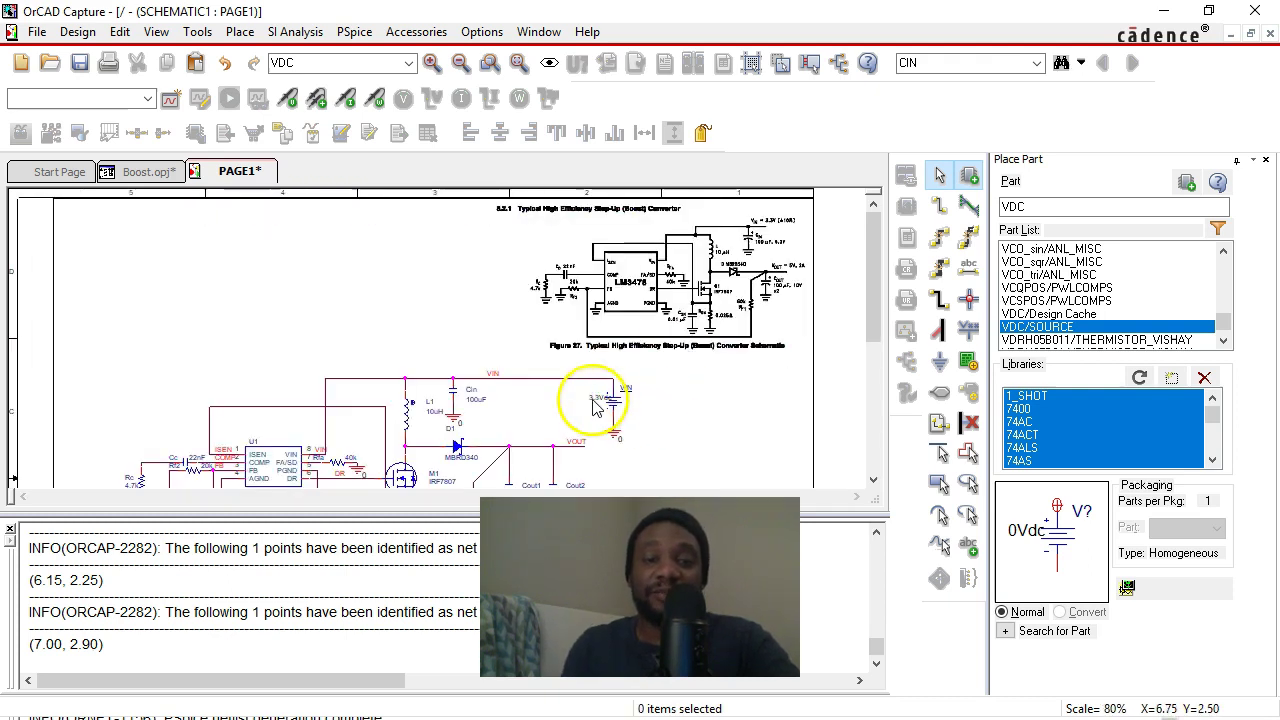
- Rotate the 3.3Vdc VIN source beside the VIN wire
click(615, 400)
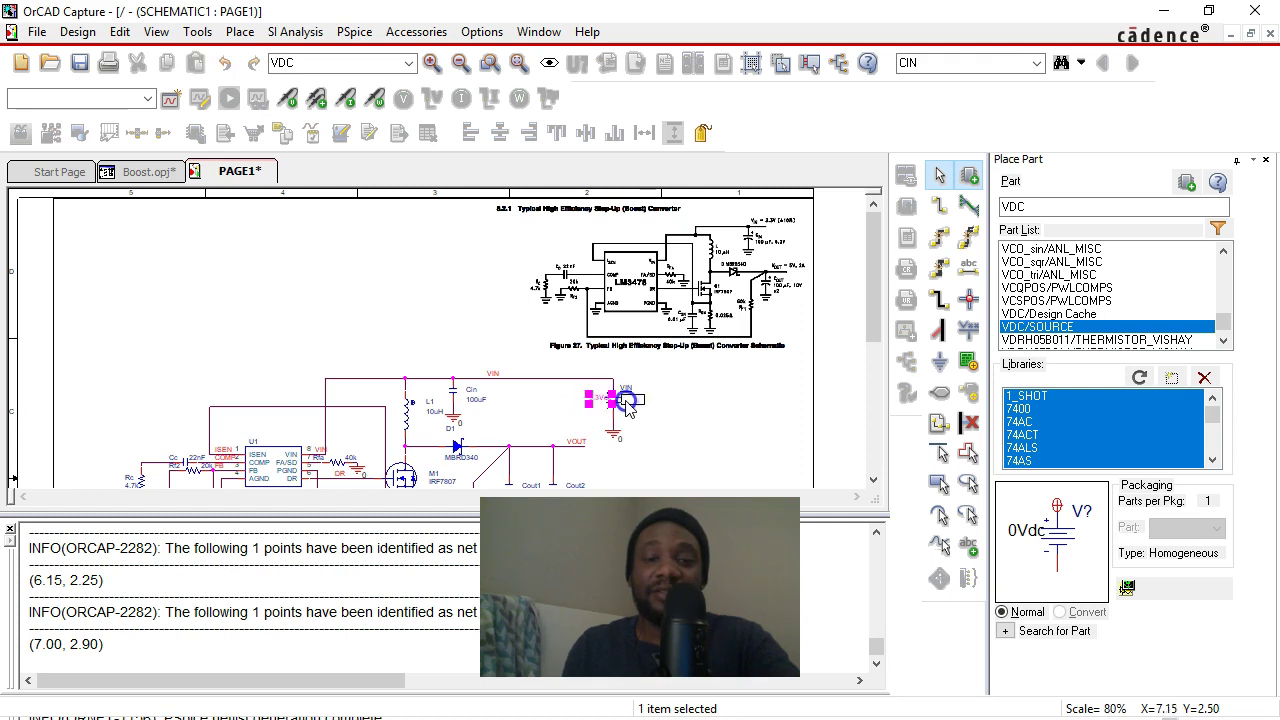
key(r)
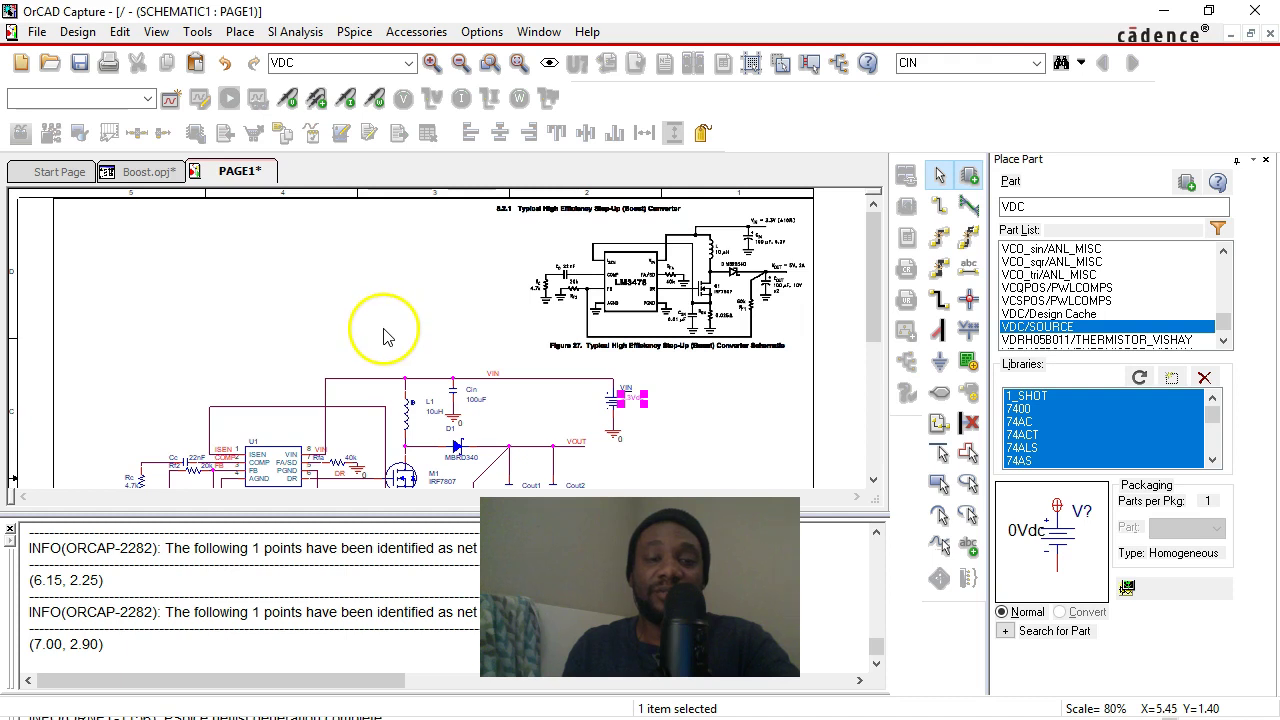
scroll(700, 366, down, 4)
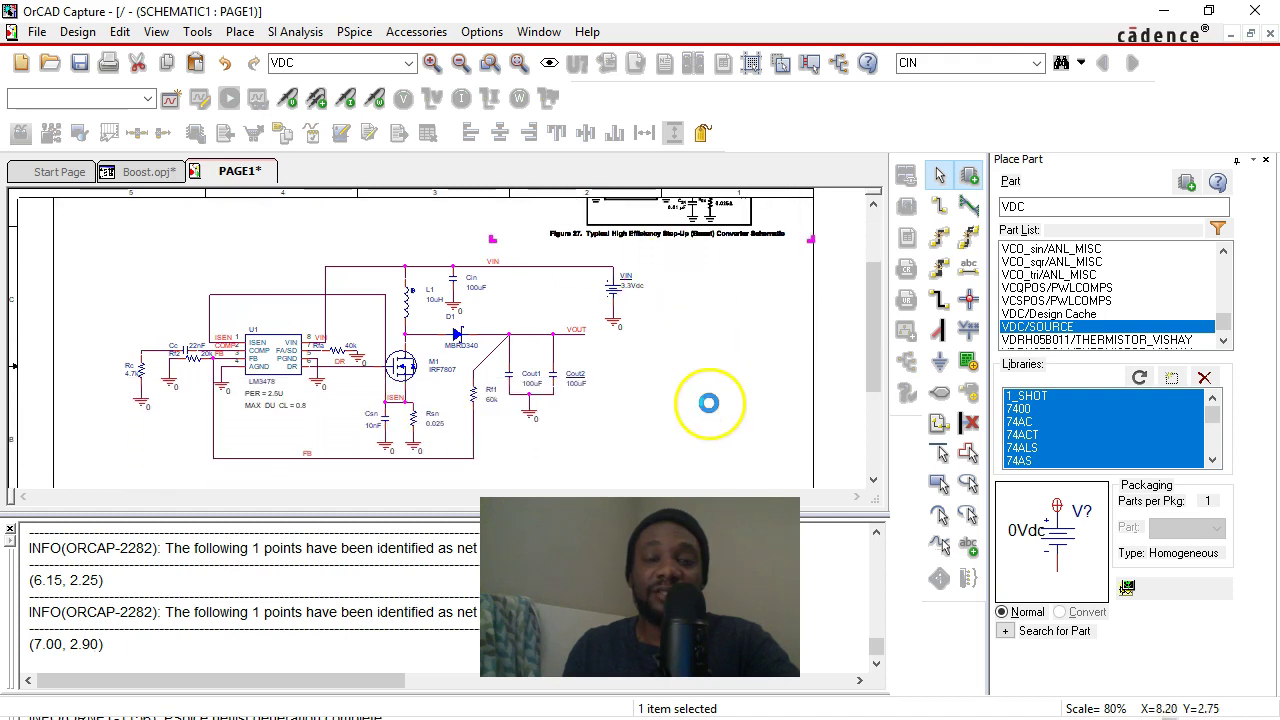
click(672, 384)
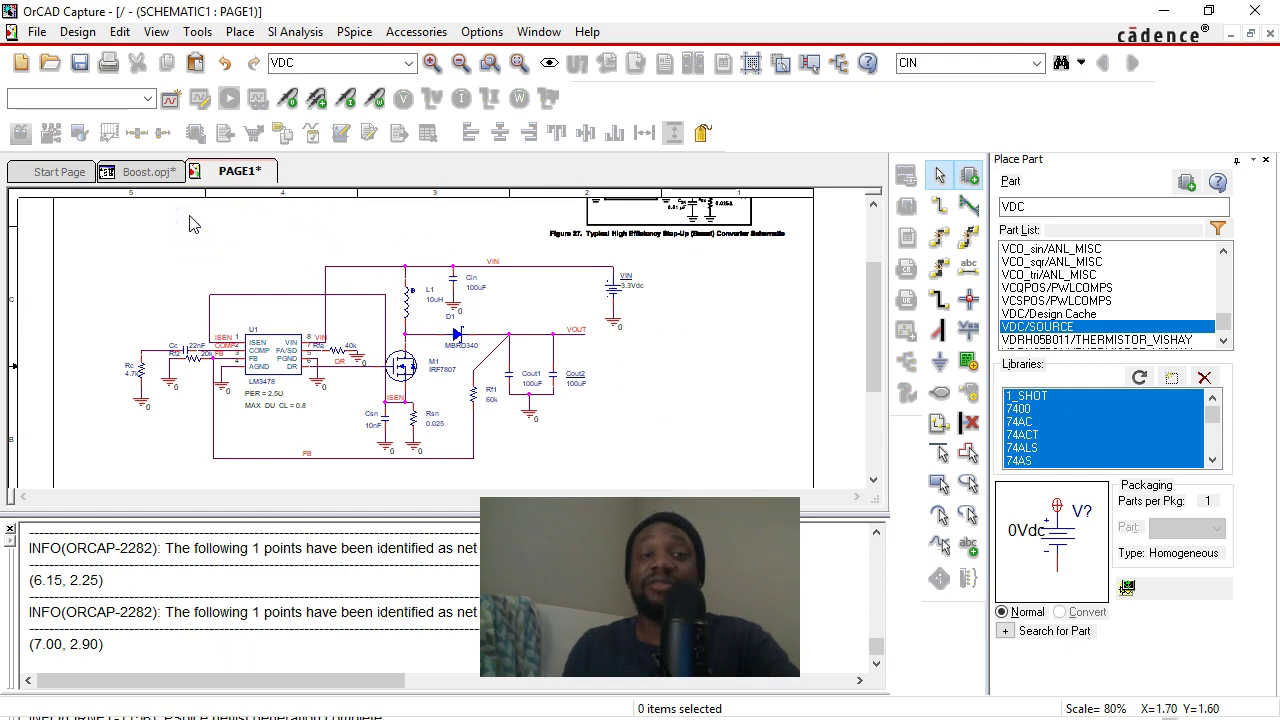
- Save the boost schematic and check the PSpice menu without choosing a command
click(80, 66)
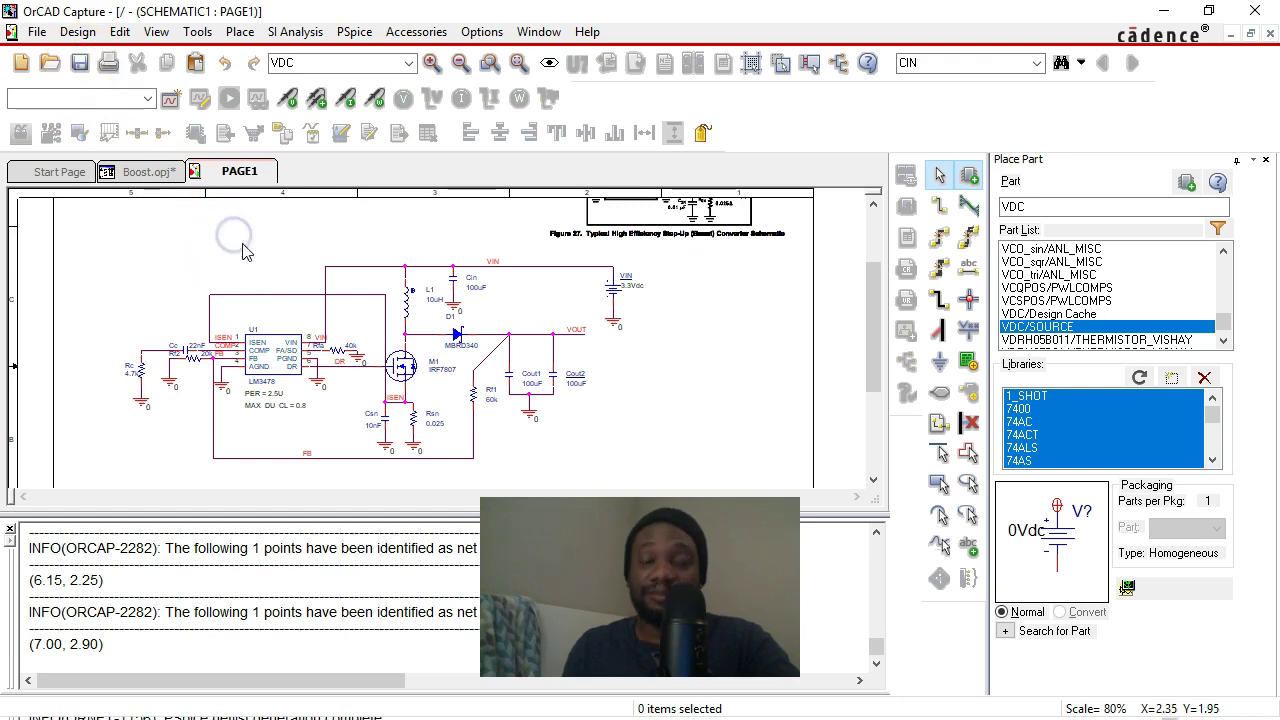
click(342, 32)
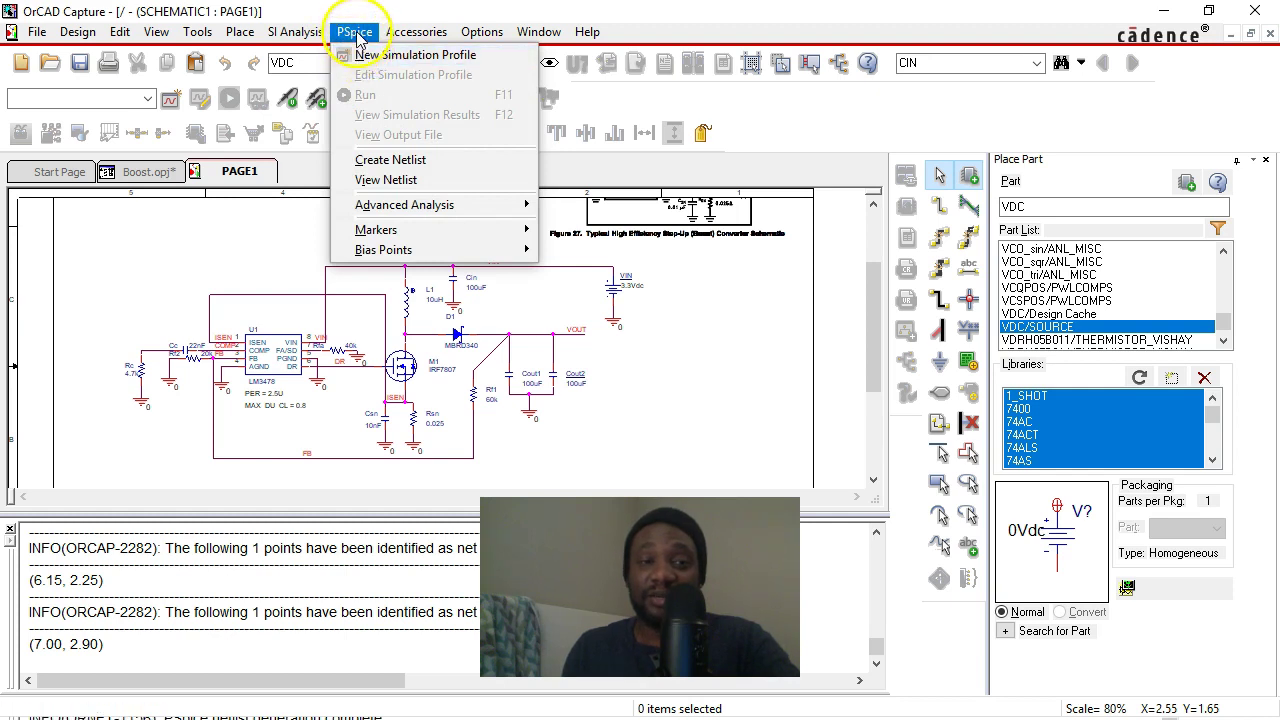
click(354, 31)
- Confirm the boost.dsn project type is PSpice Analog or Mixed A/D, then return to PAGE1
click(168, 172)
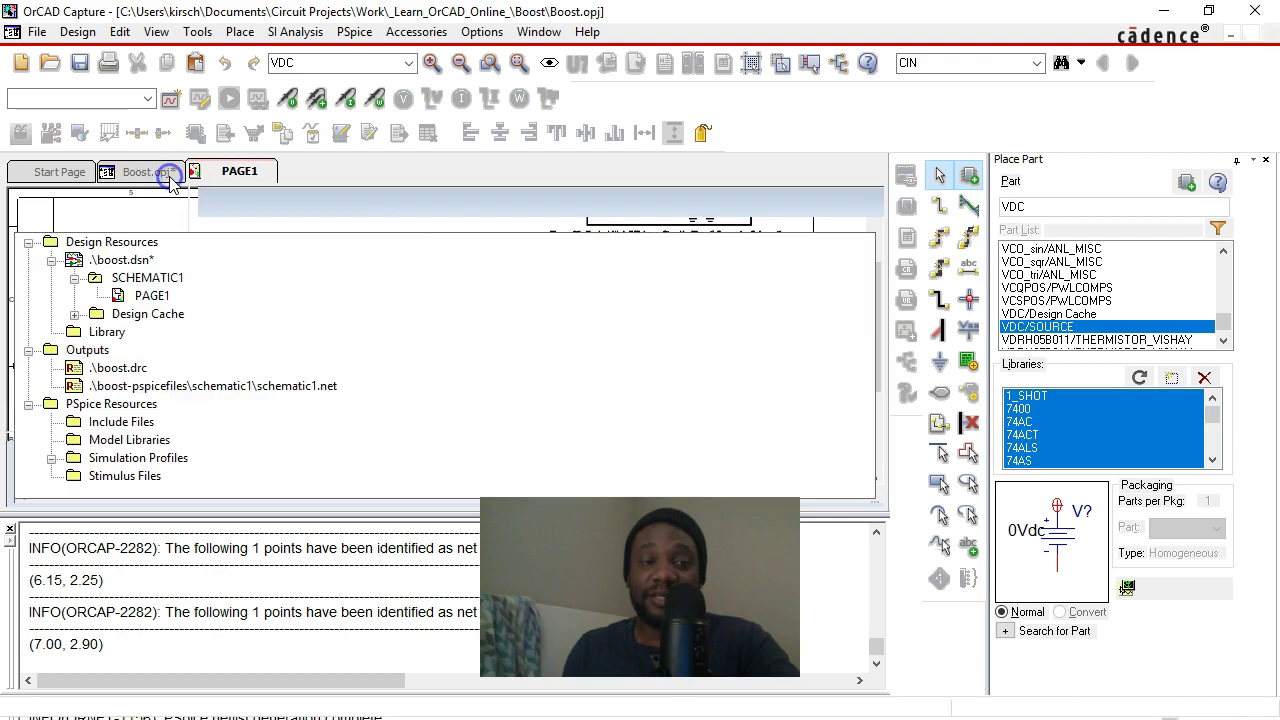
right_click(133, 262)
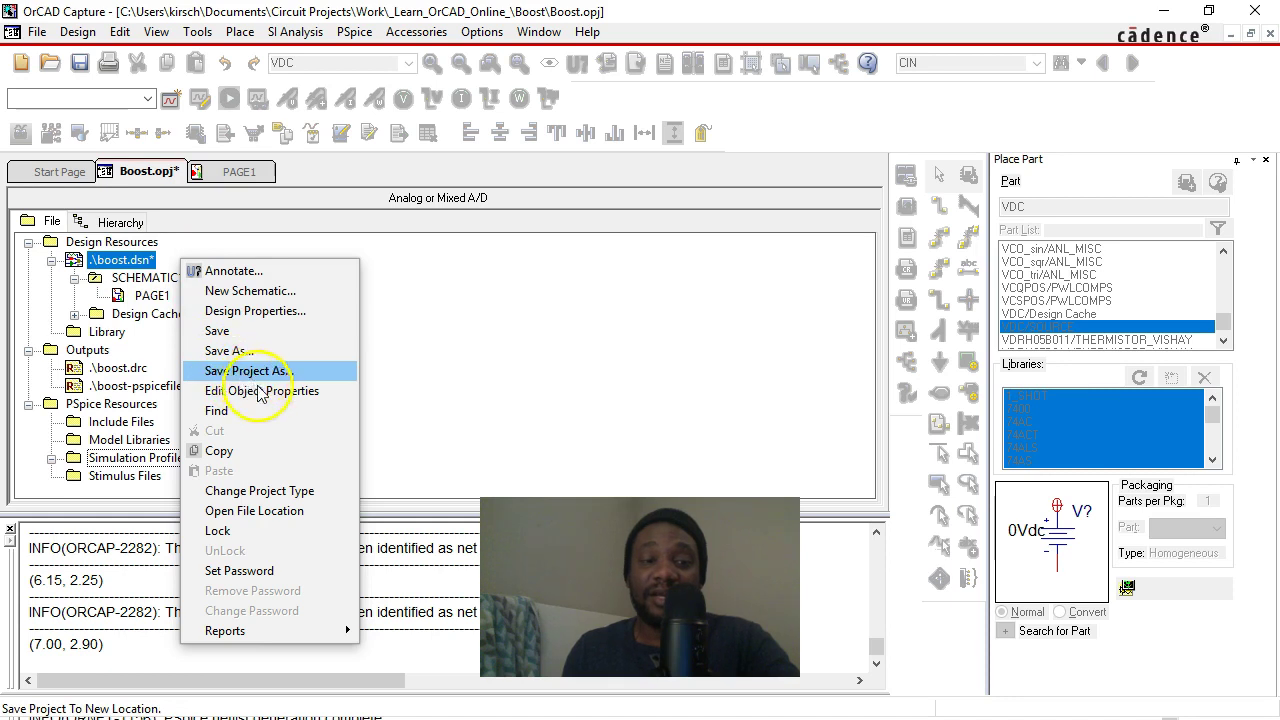
click(259, 490)
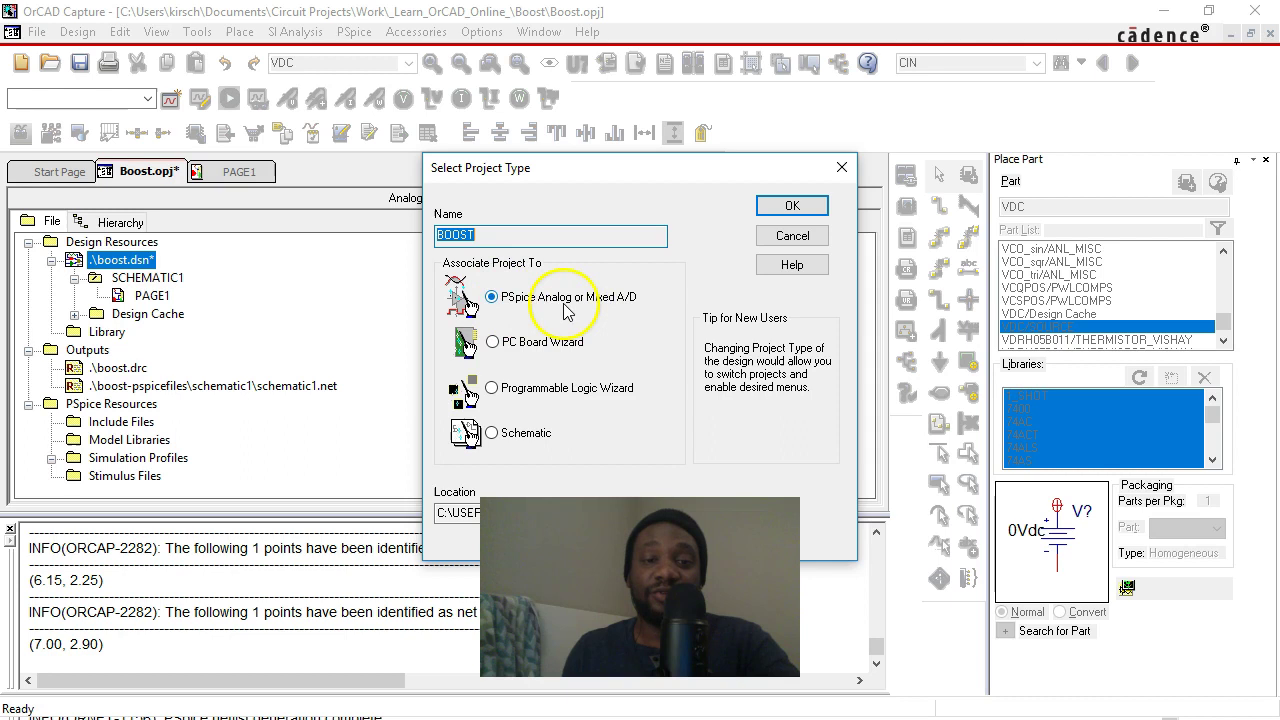
click(789, 243)
click(243, 174)
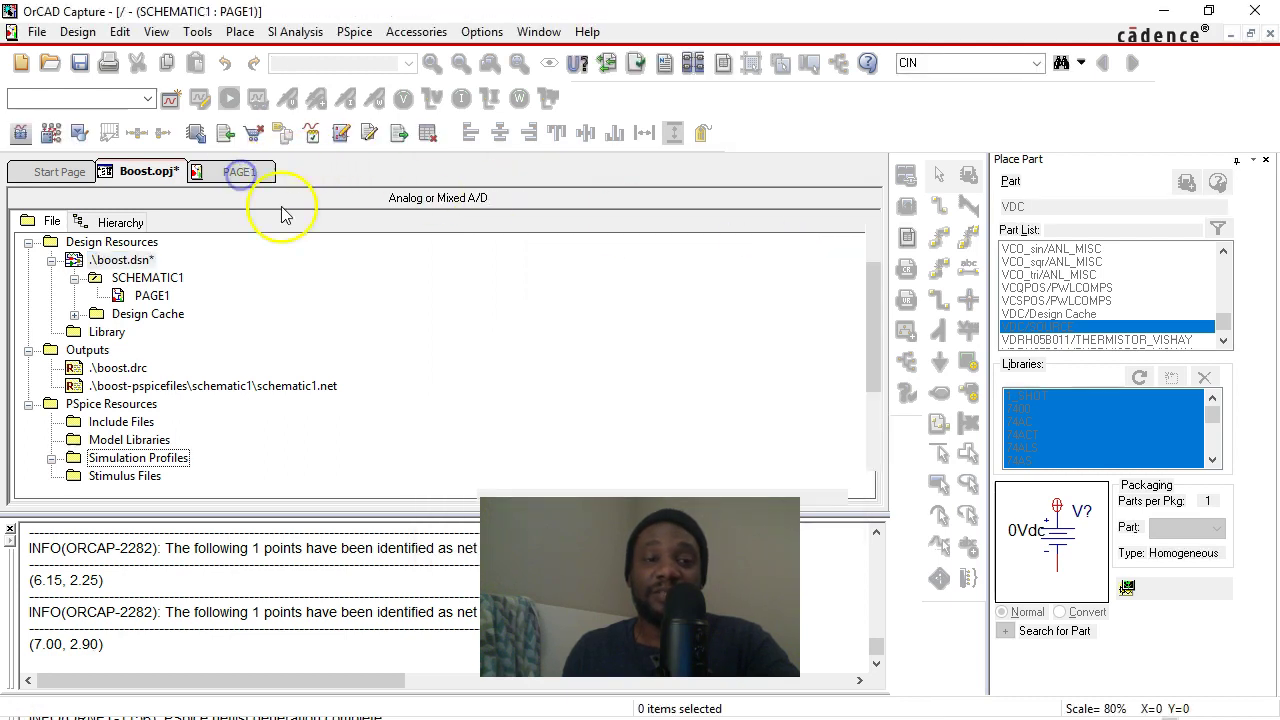
- Create a simulation profile named transient, overwriting the existing transient profile
click(352, 31)
click(360, 56)
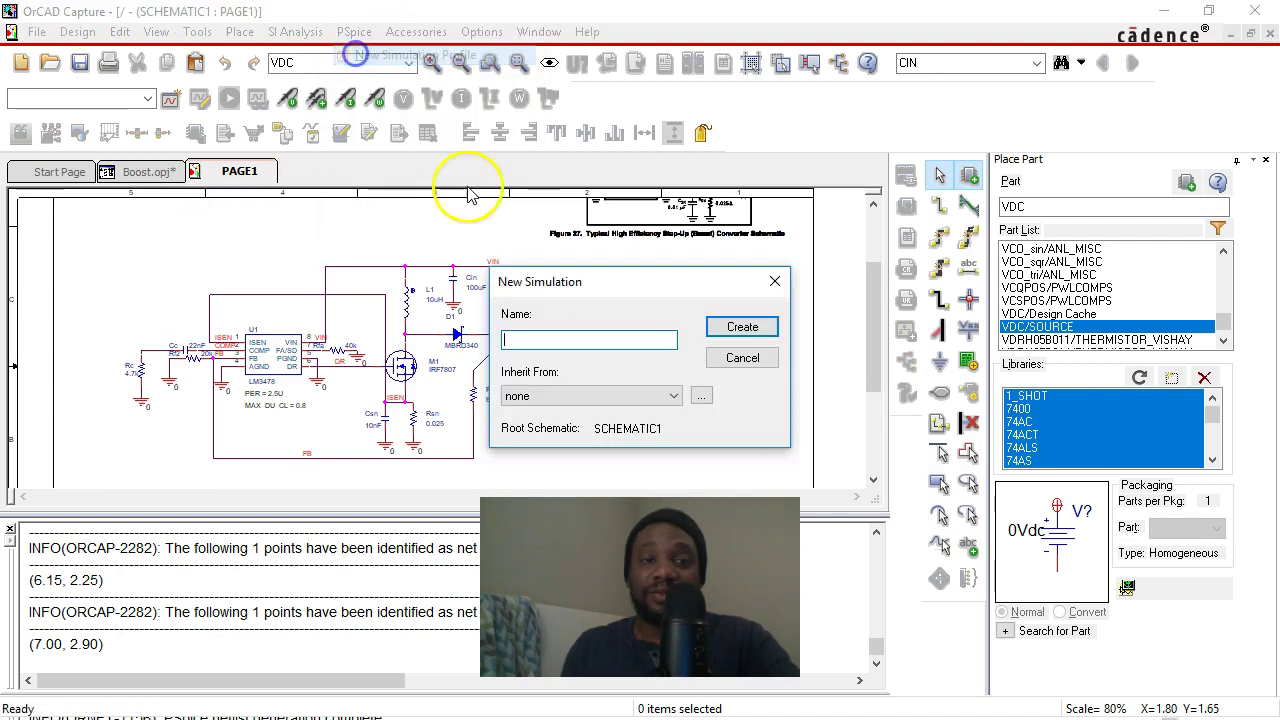
click(558, 337)
text(transient)
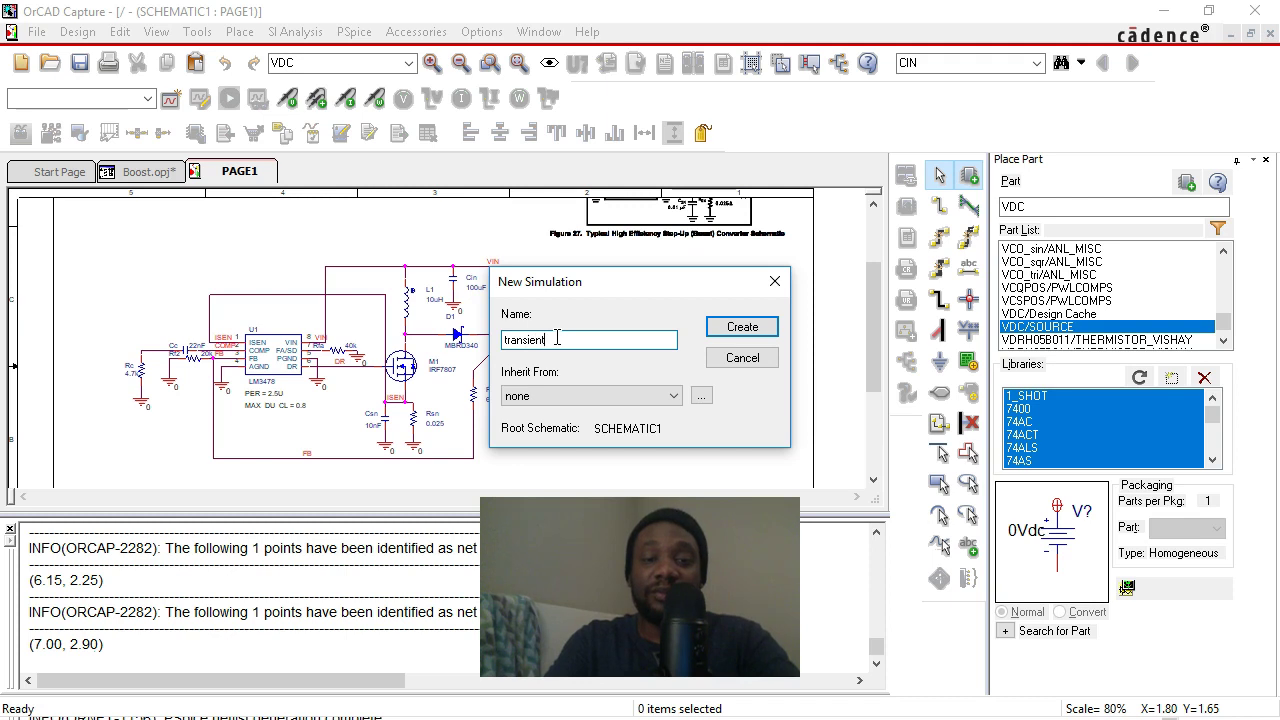
key(Return)
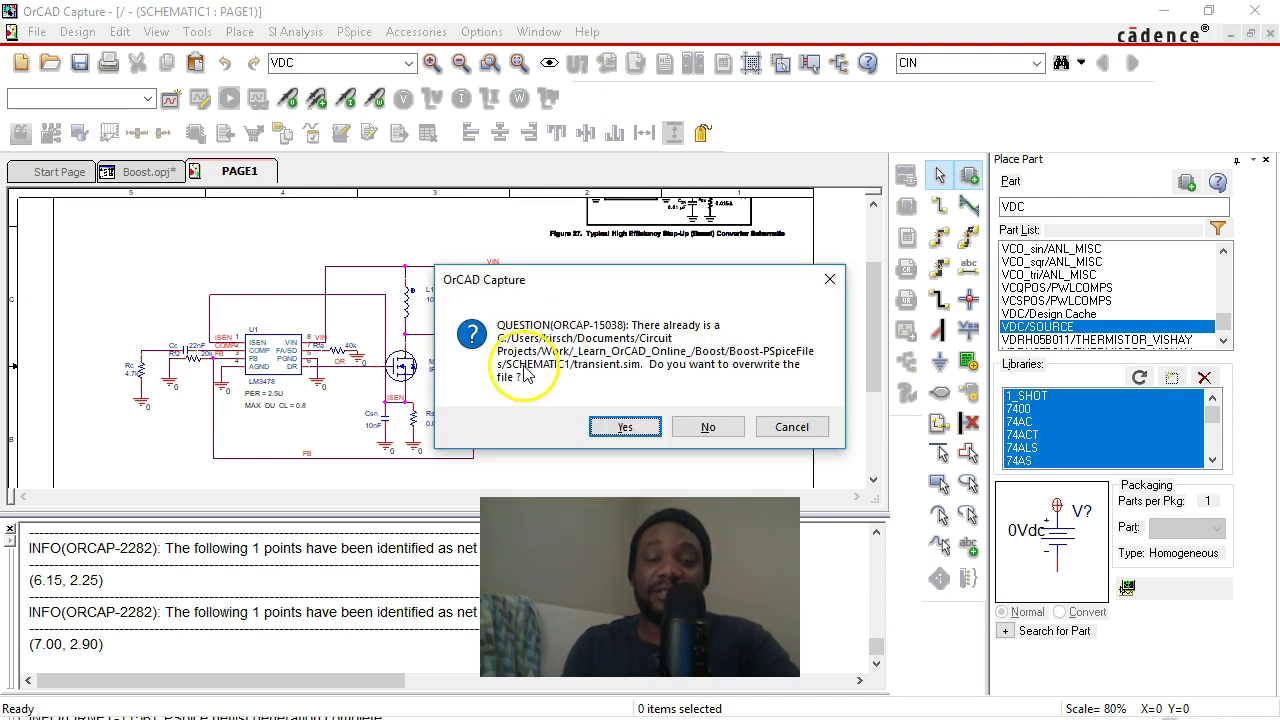
click(626, 427)
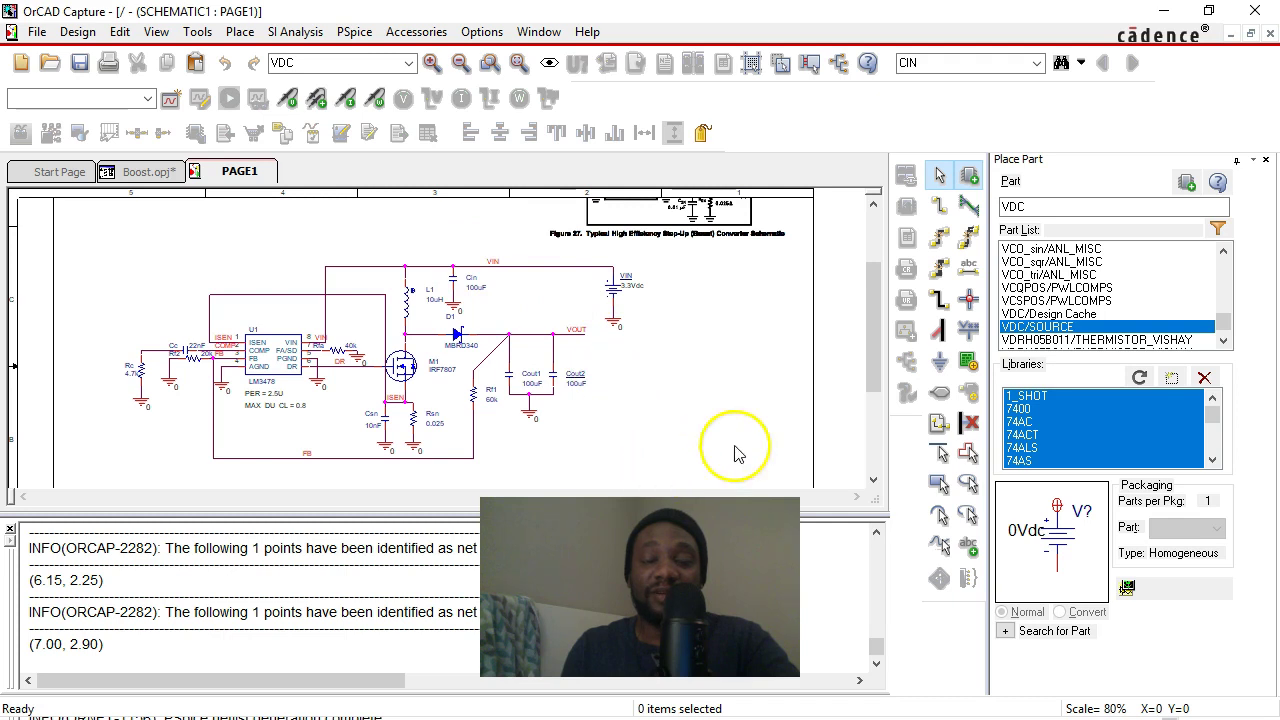
mouse_move(778, 716)
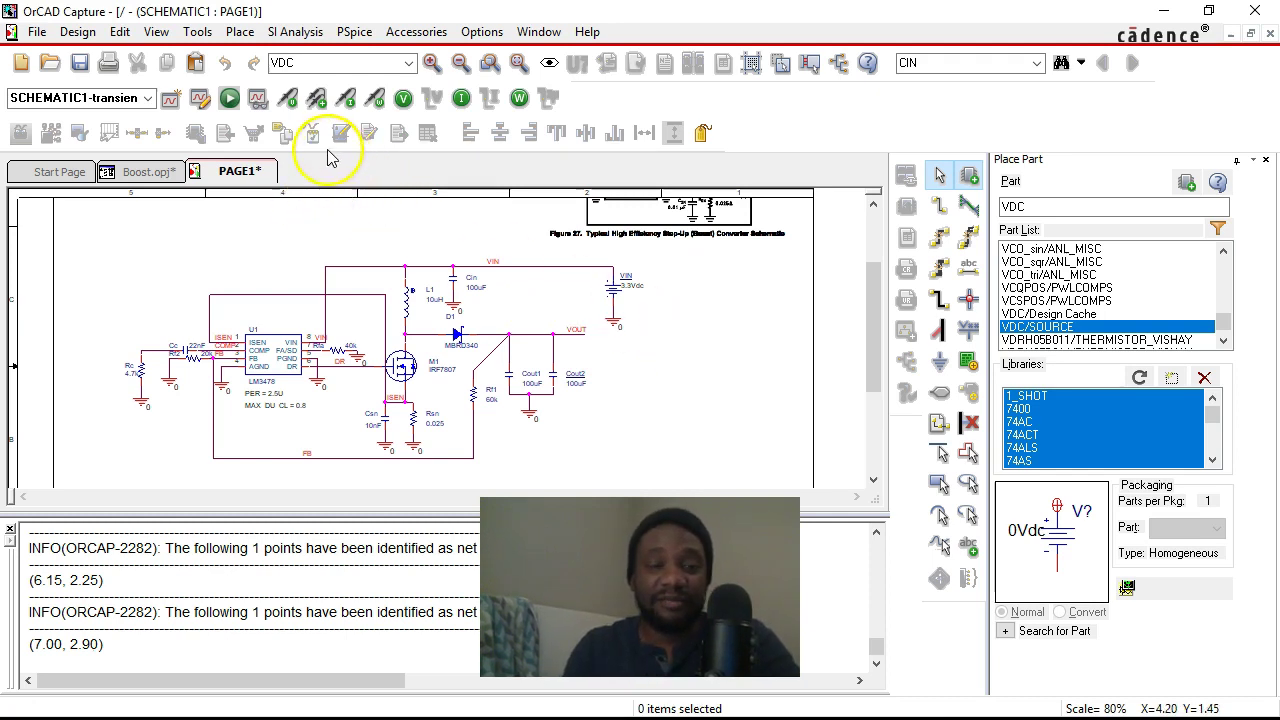
- Open the transient profile's Simulation Settings and review its 2m Run To Time
click(201, 98)
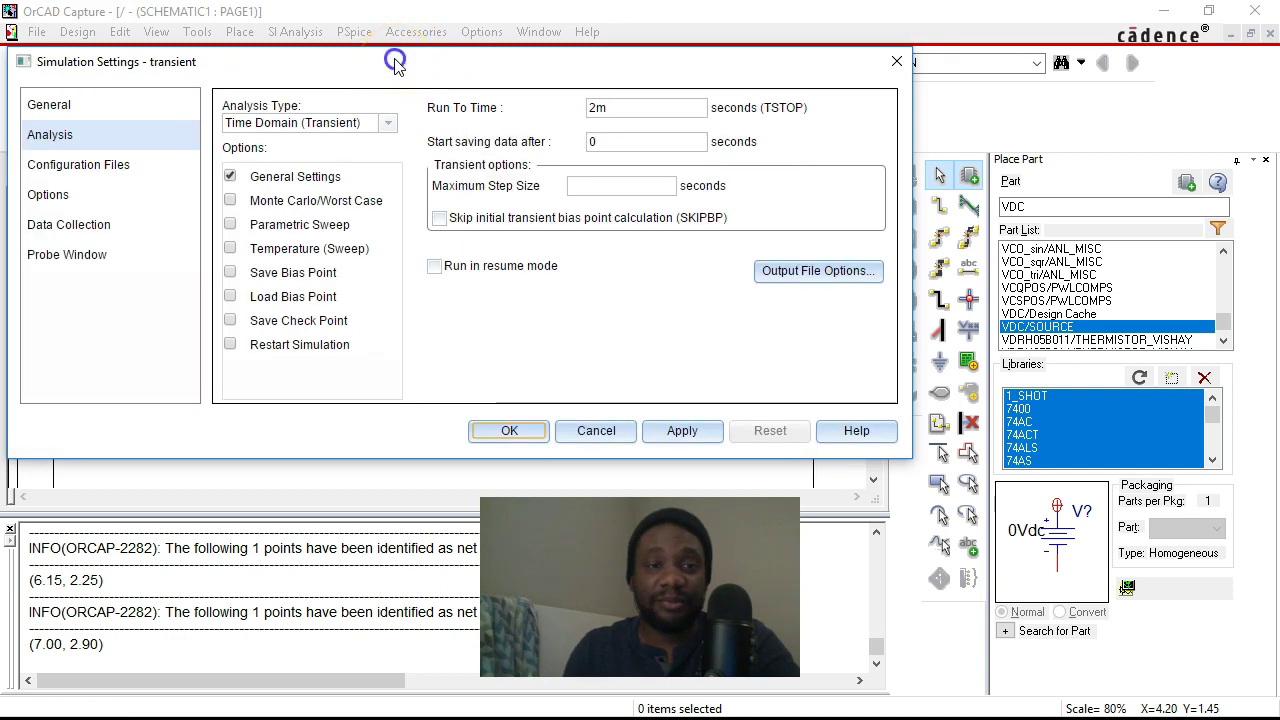
drag(395, 62, 457, 98)
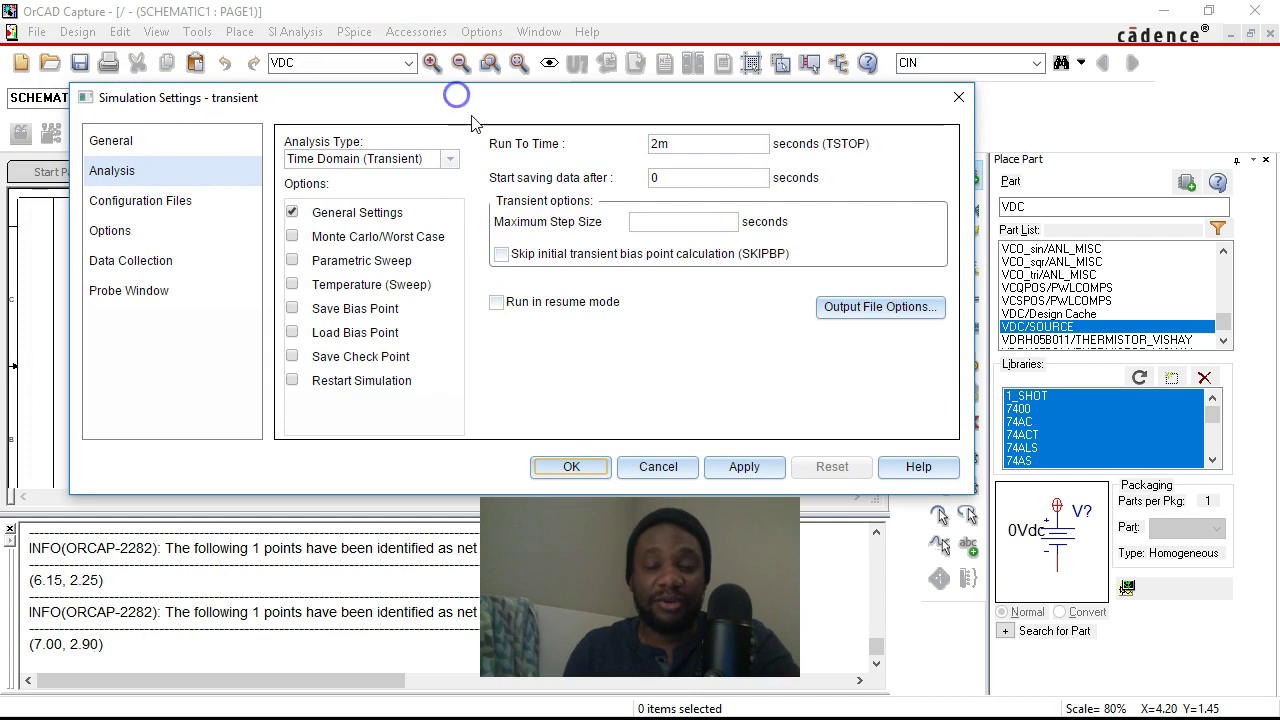
double_click(655, 143)
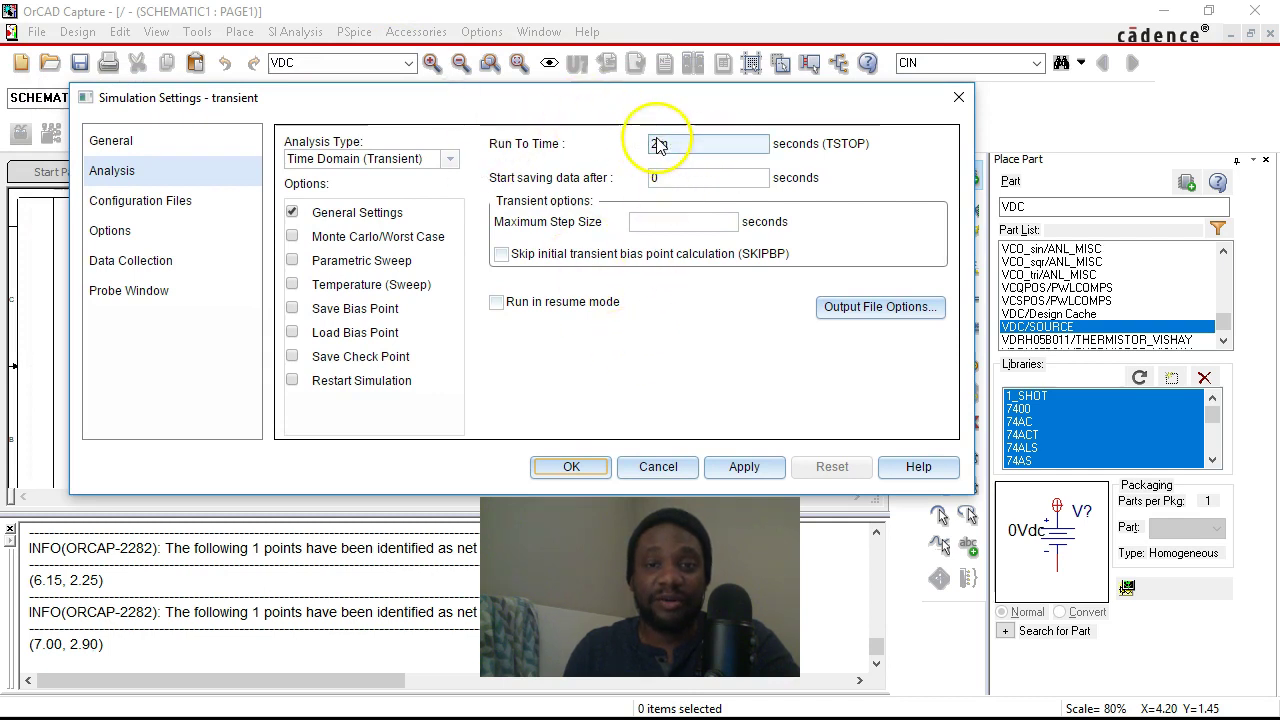
click(668, 143)
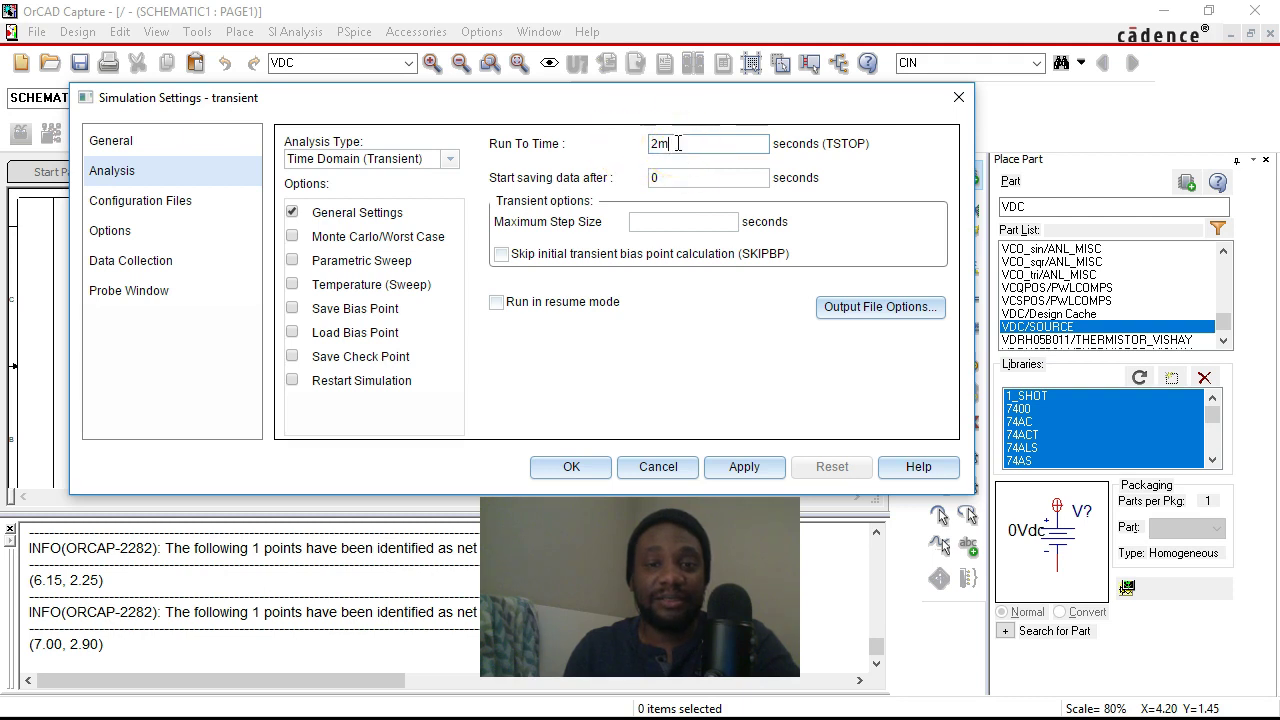
click(698, 223)
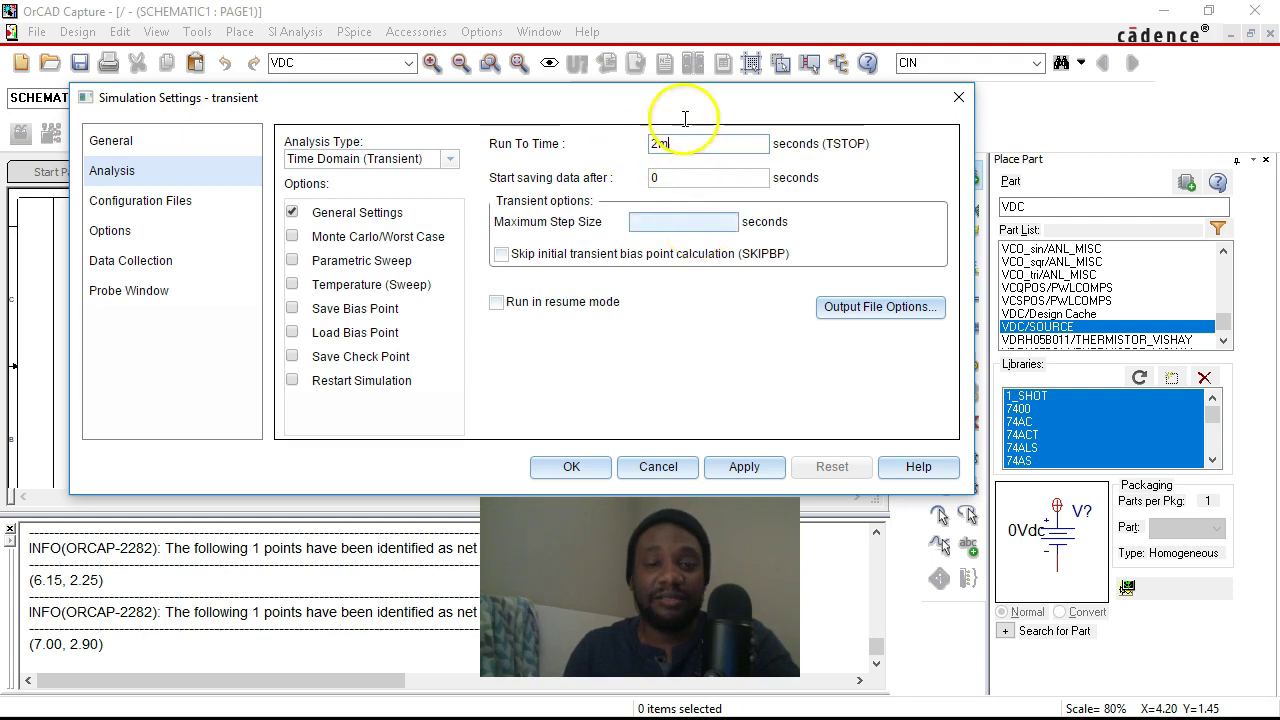
drag(670, 97, 928, 152)
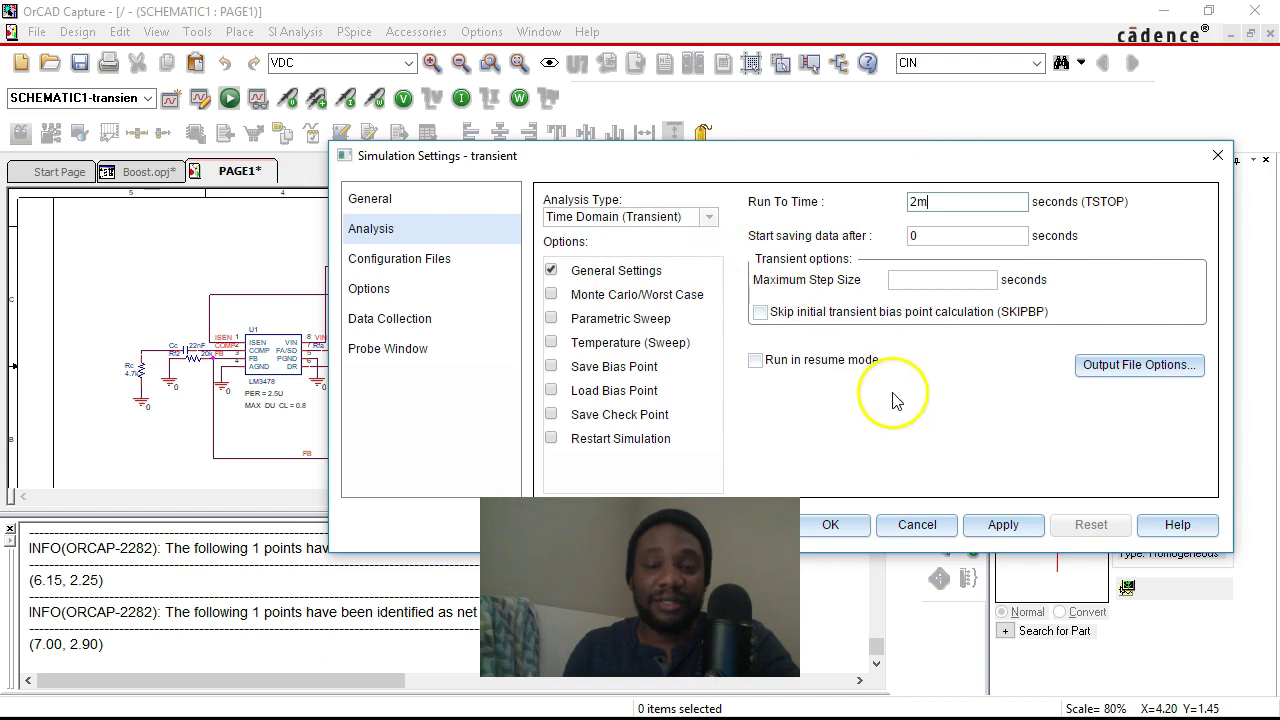
- Zoom into the schematic behind the settings to check the LM3478 parameters
click(914, 282)
click(238, 406)
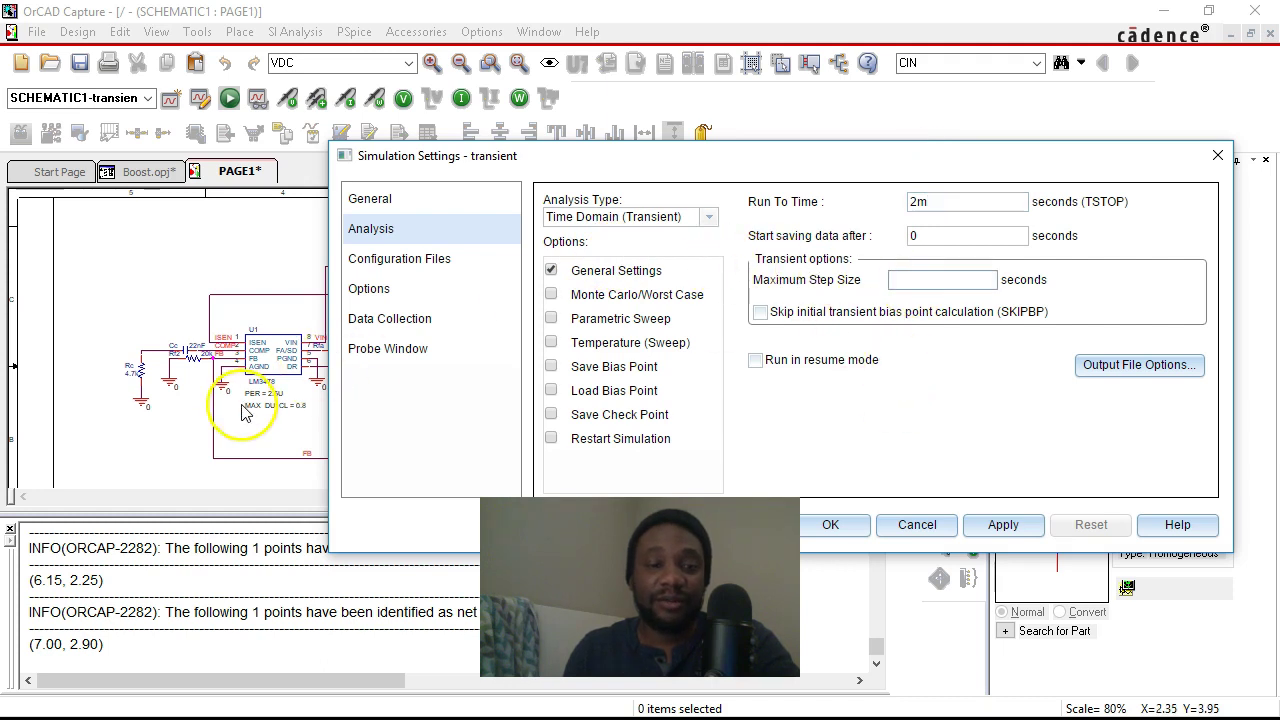
scroll(238, 406, up, 1)
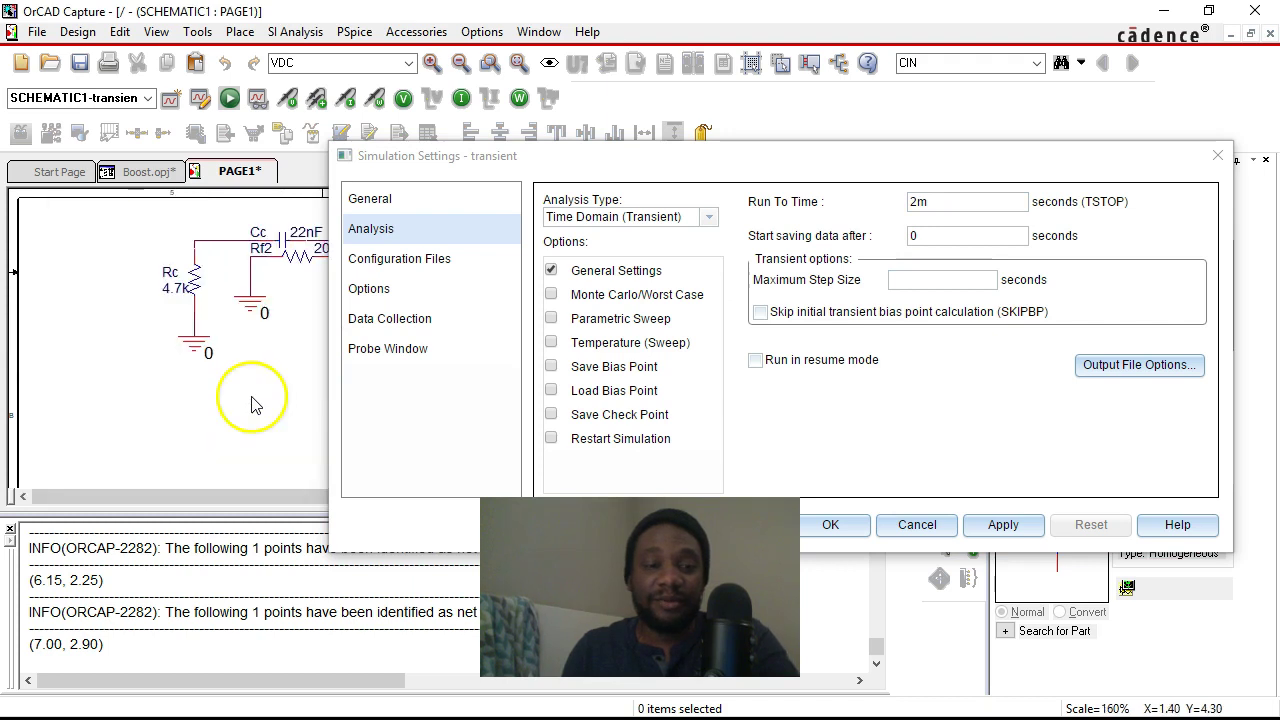
drag(223, 500, 374, 497)
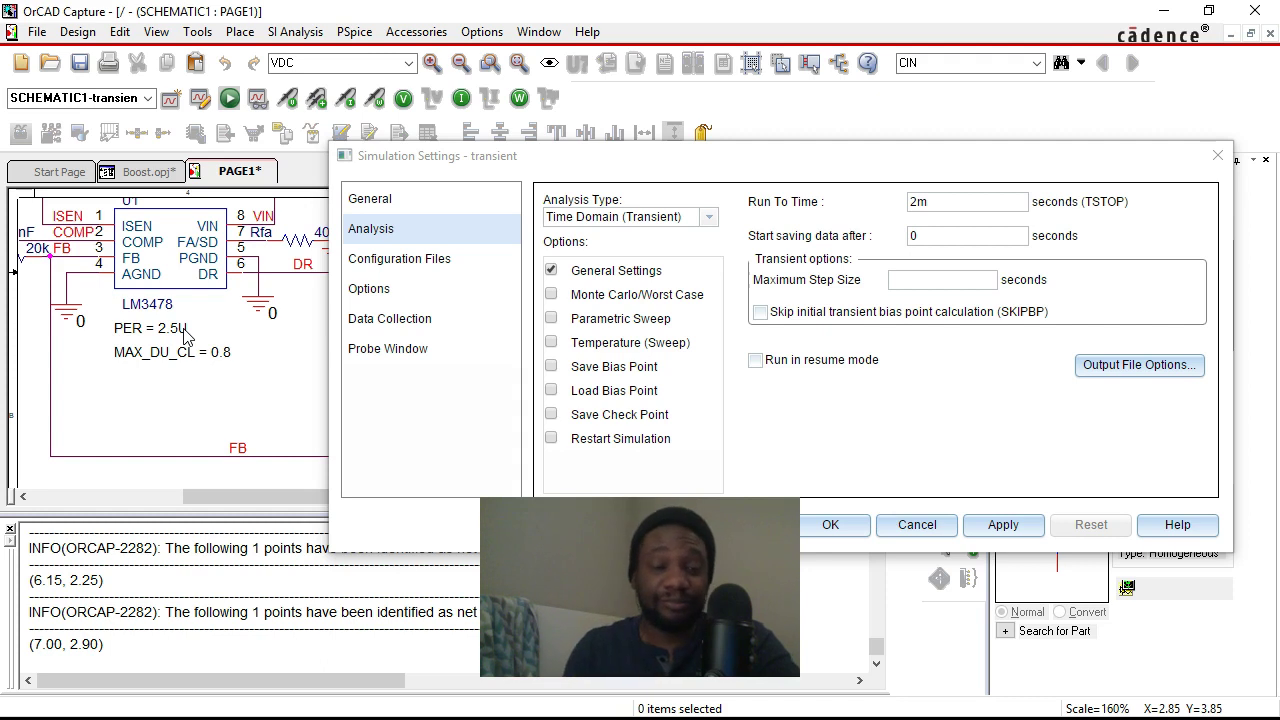
scroll(185, 345, up, 2)
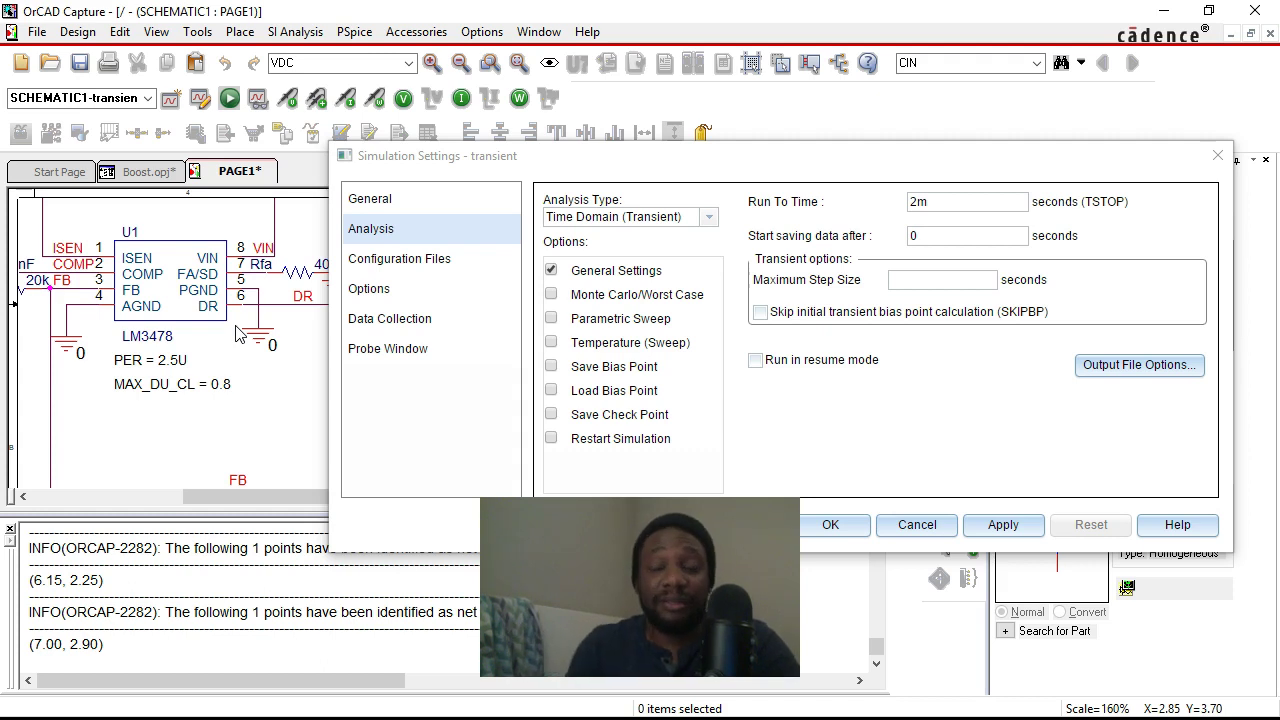
- Accept the transient settings with the 2m run time and return to the schematic
drag(725, 157, 626, 143)
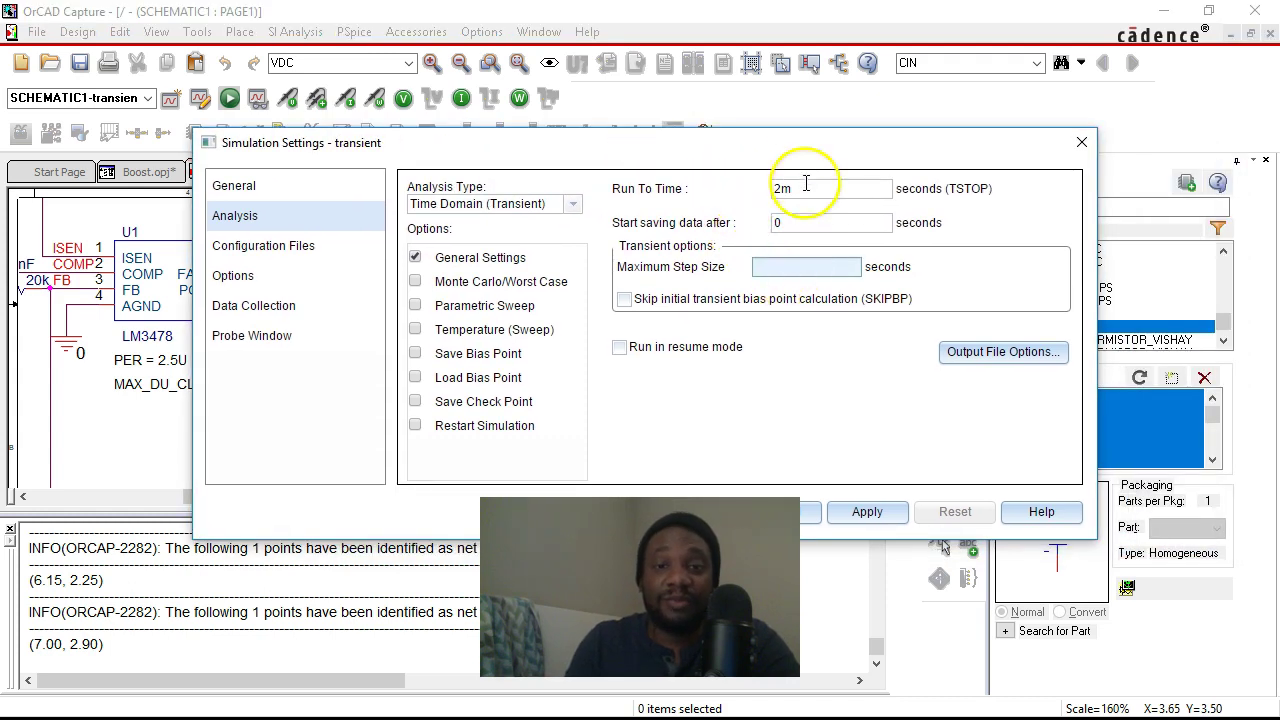
drag(808, 148, 780, 104)
click(784, 153)
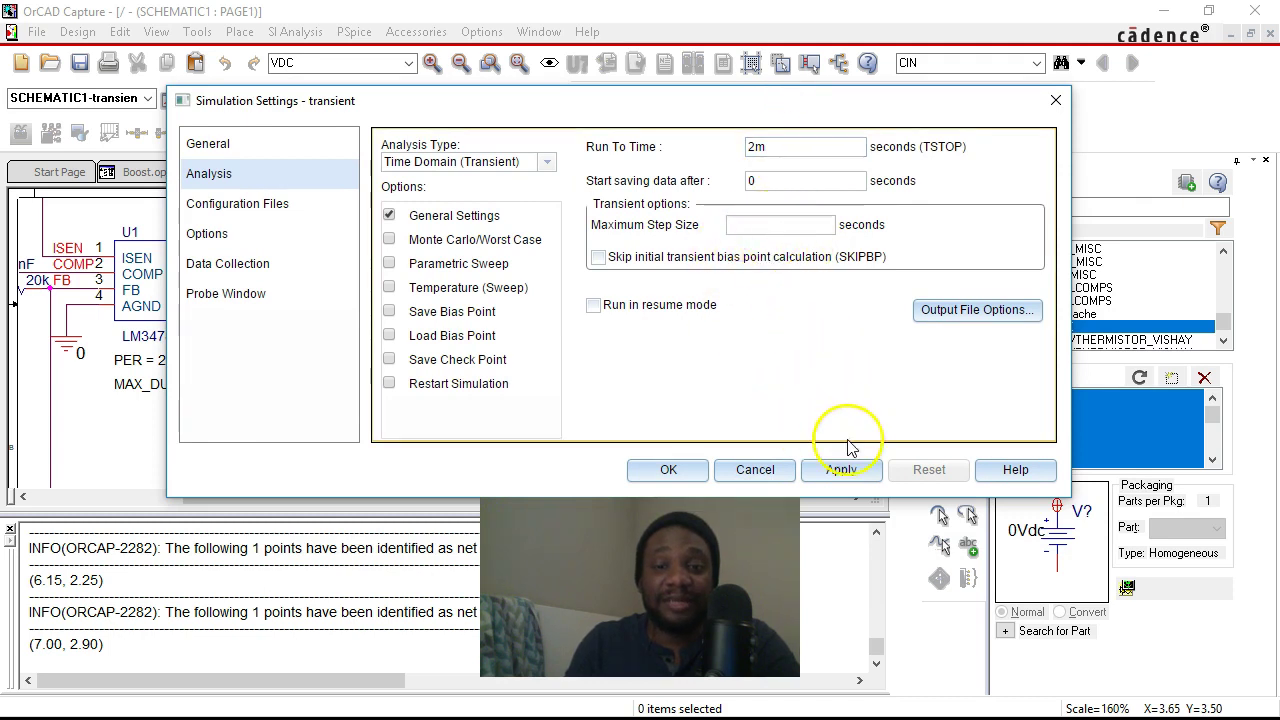
click(665, 470)
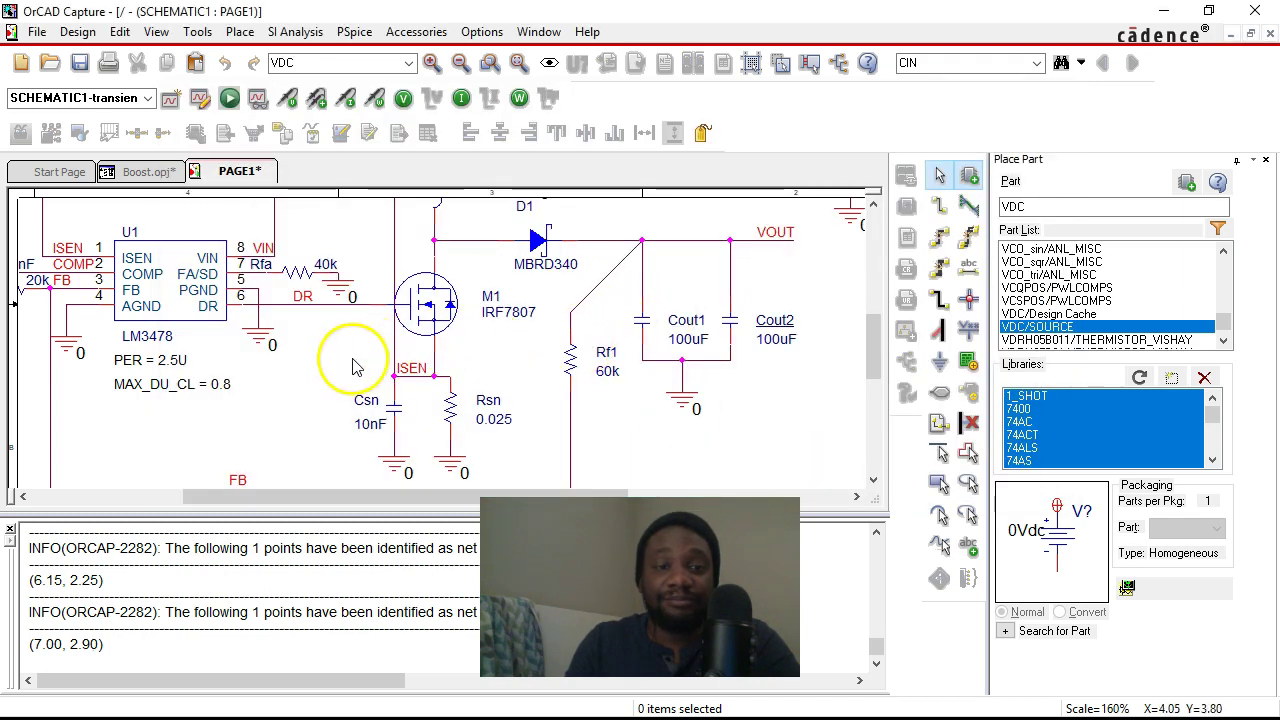
click(351, 362)
click(694, 410)
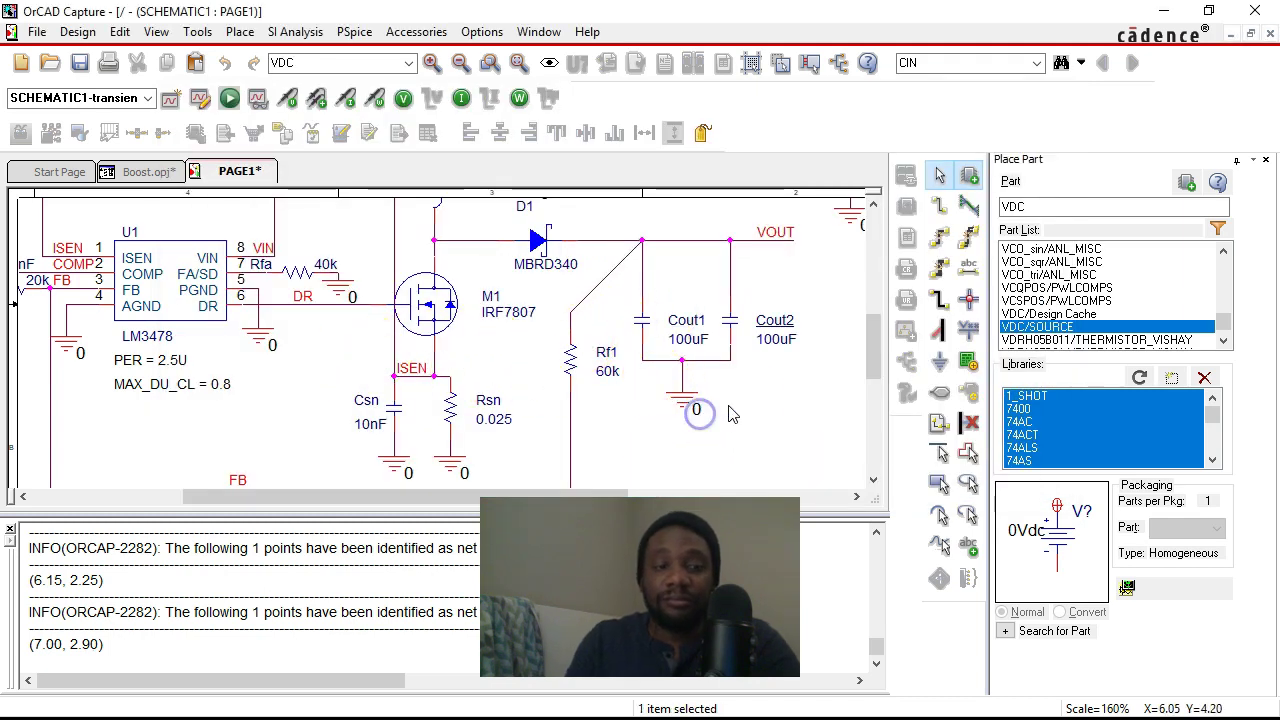
- Place voltage level markers on the VIN and VOUT wires, then end probe placement mode
scroll(690, 355, up, 2)
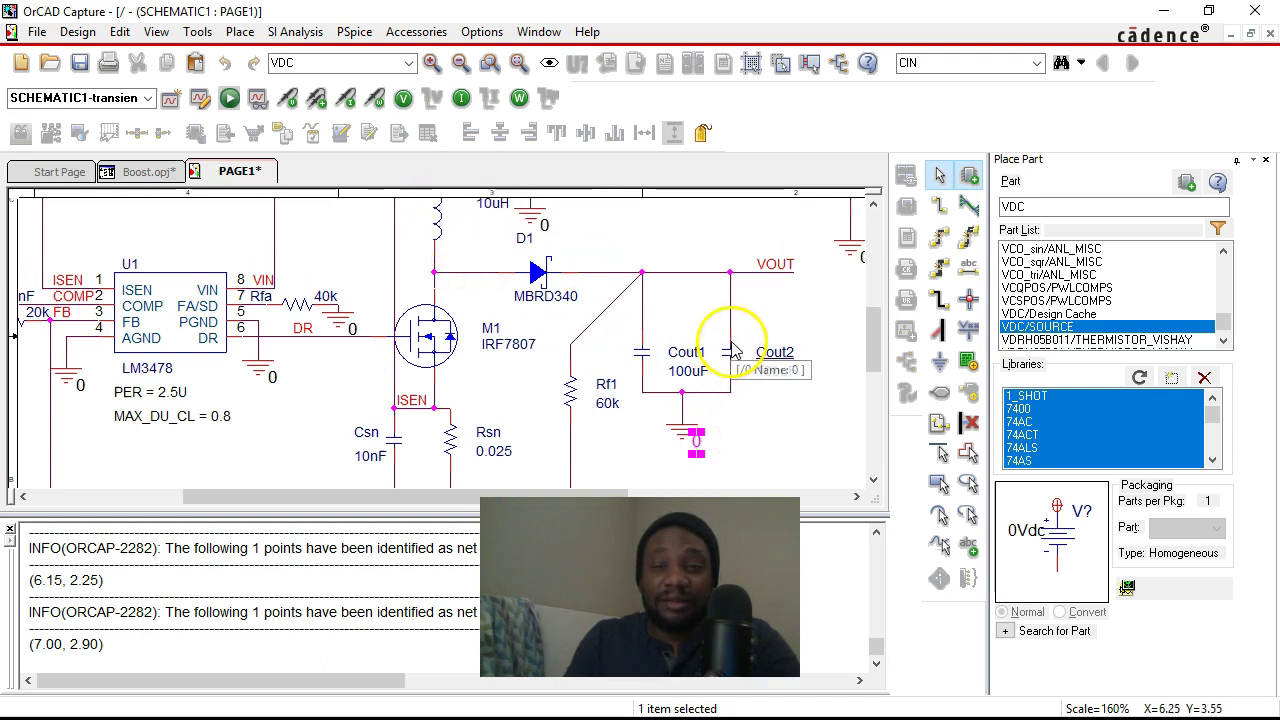
scroll(734, 345, up, 3)
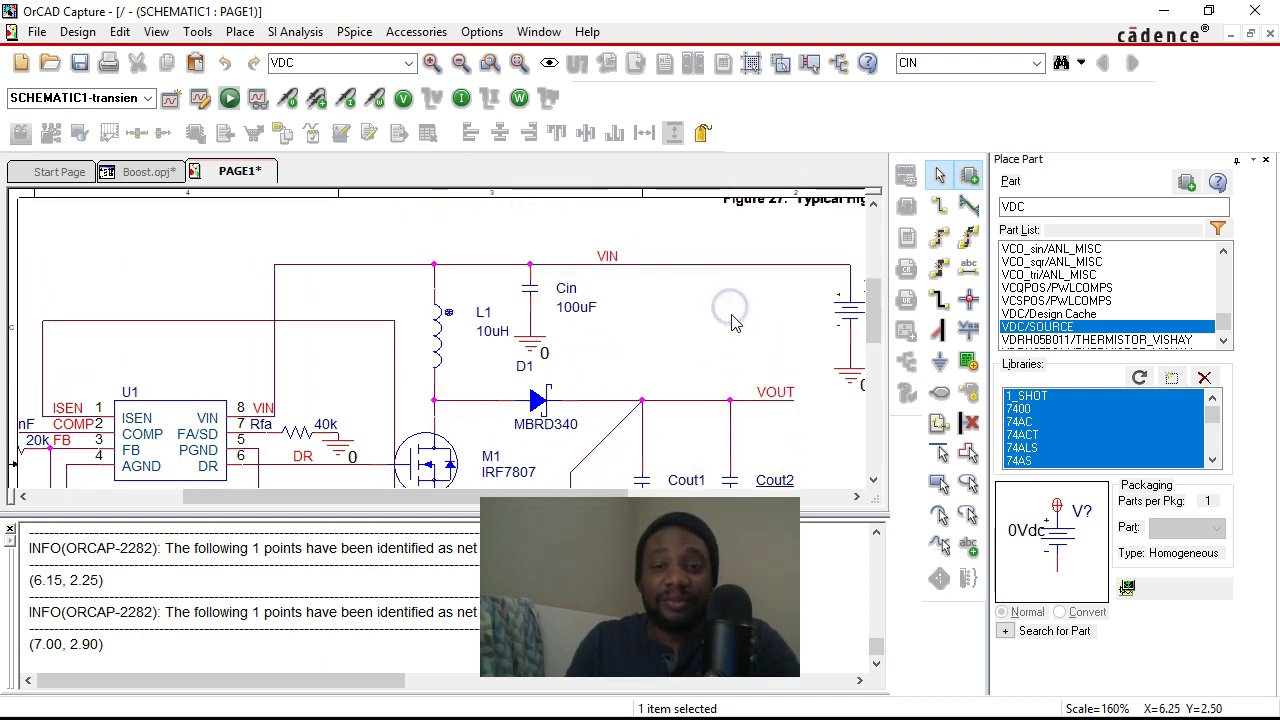
drag(410, 497, 465, 497)
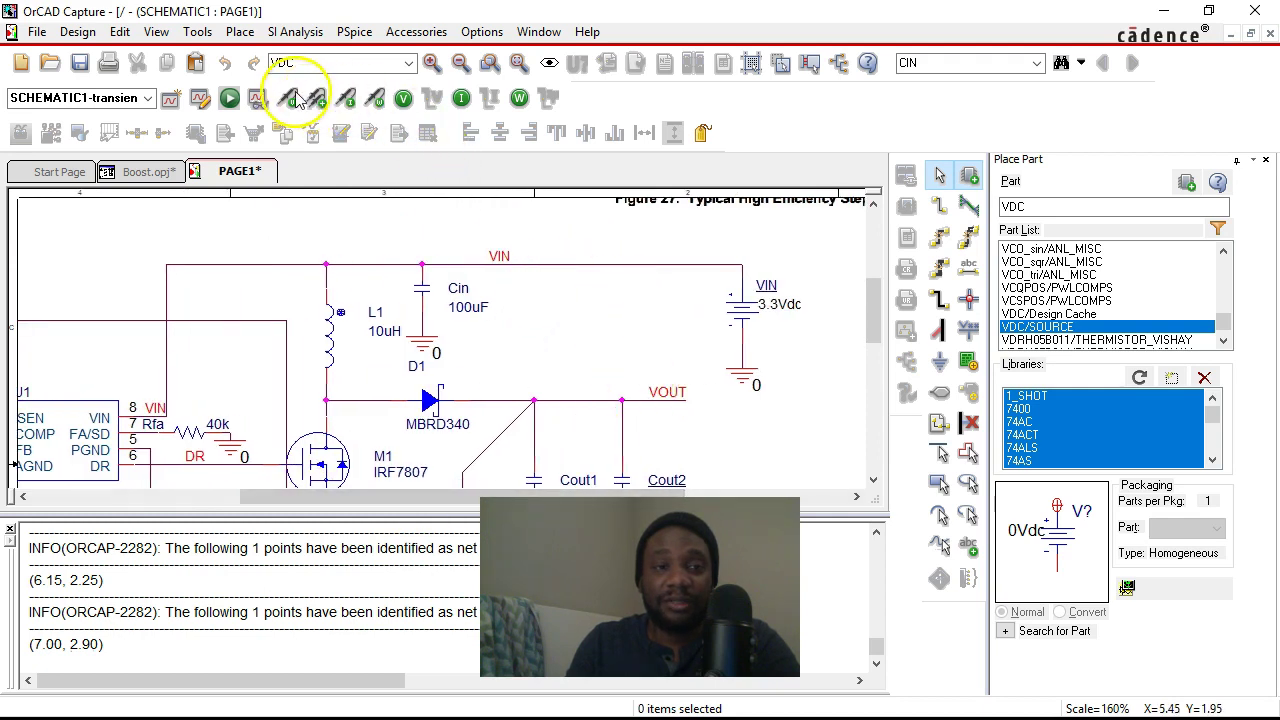
click(354, 31)
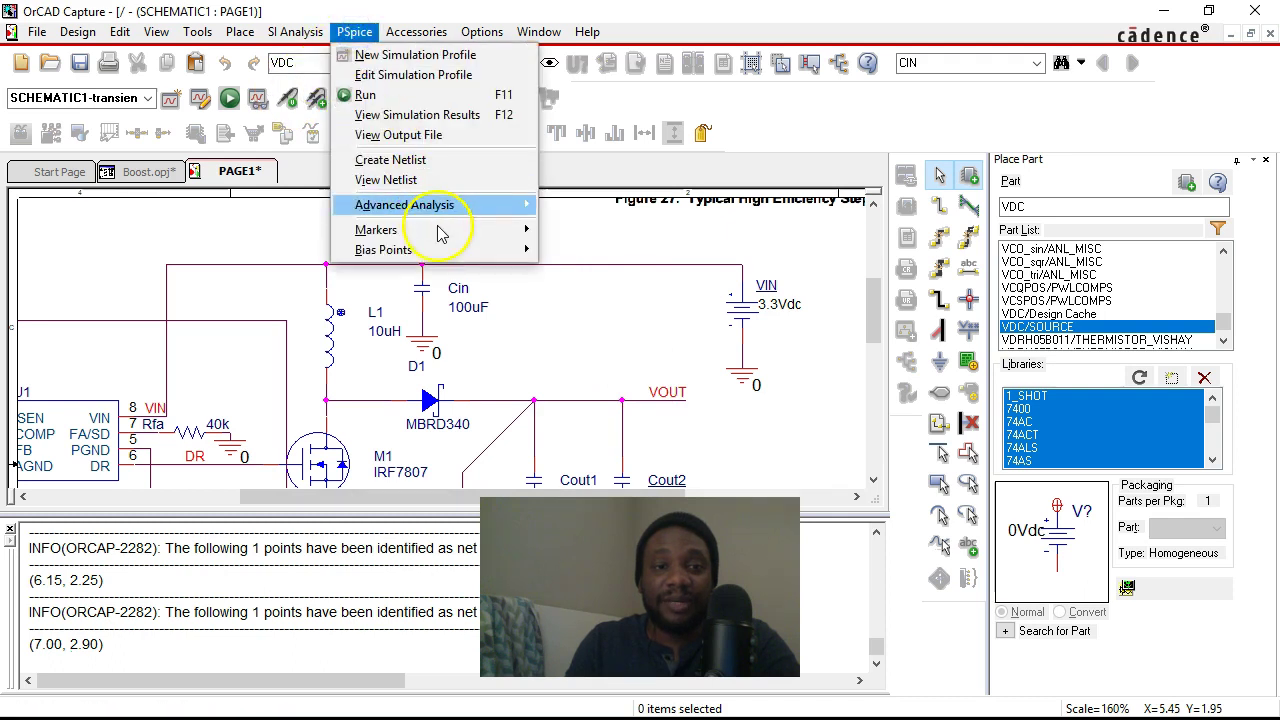
mouse_move(462, 232)
click(568, 231)
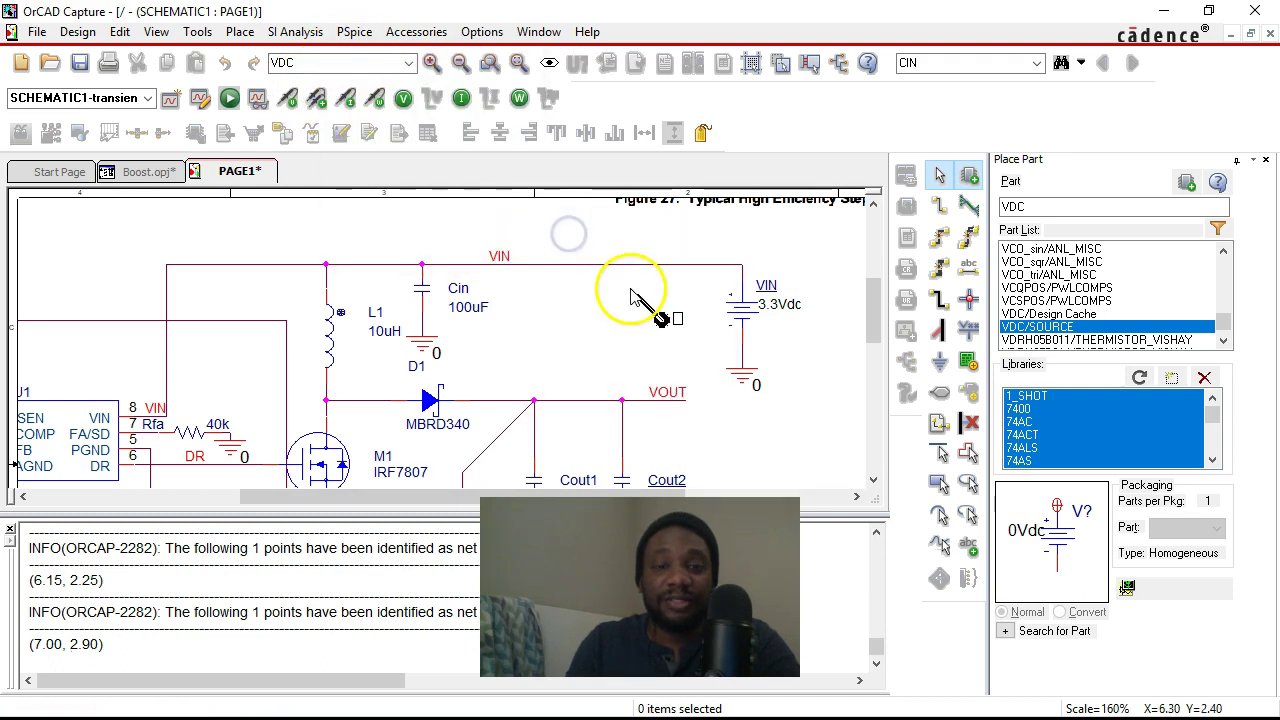
click(662, 263)
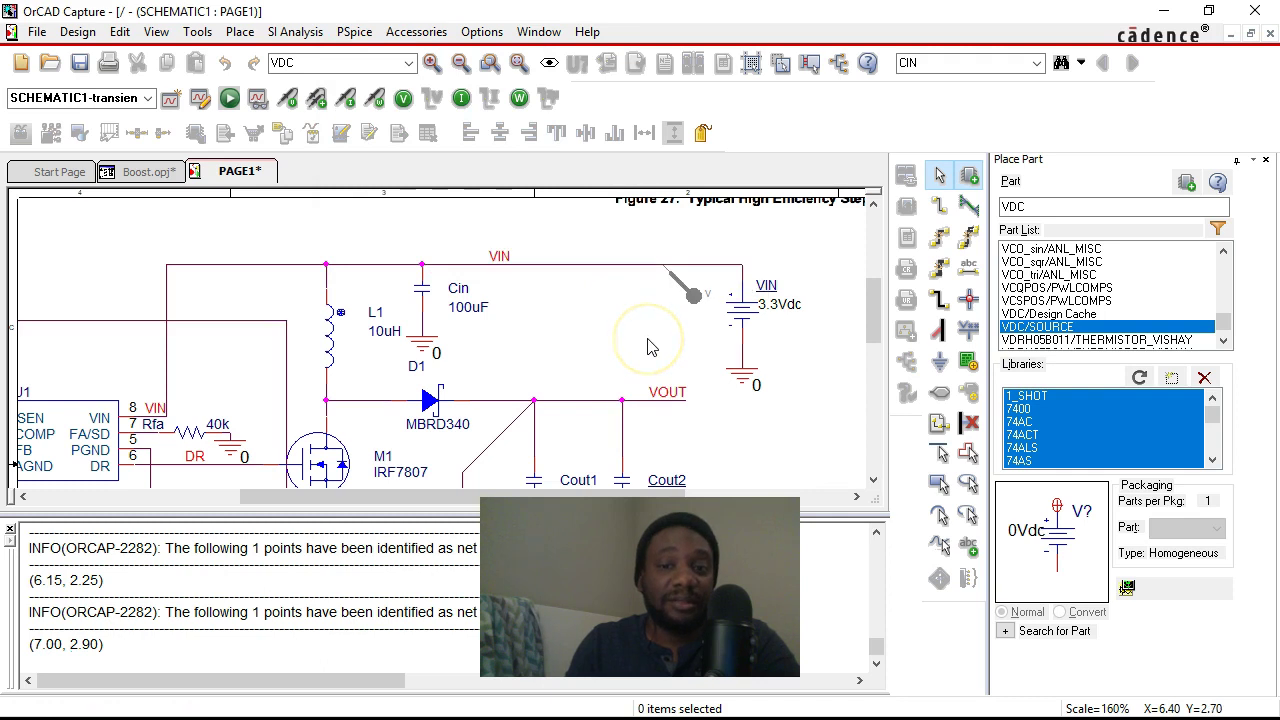
scroll(645, 362, down, 2)
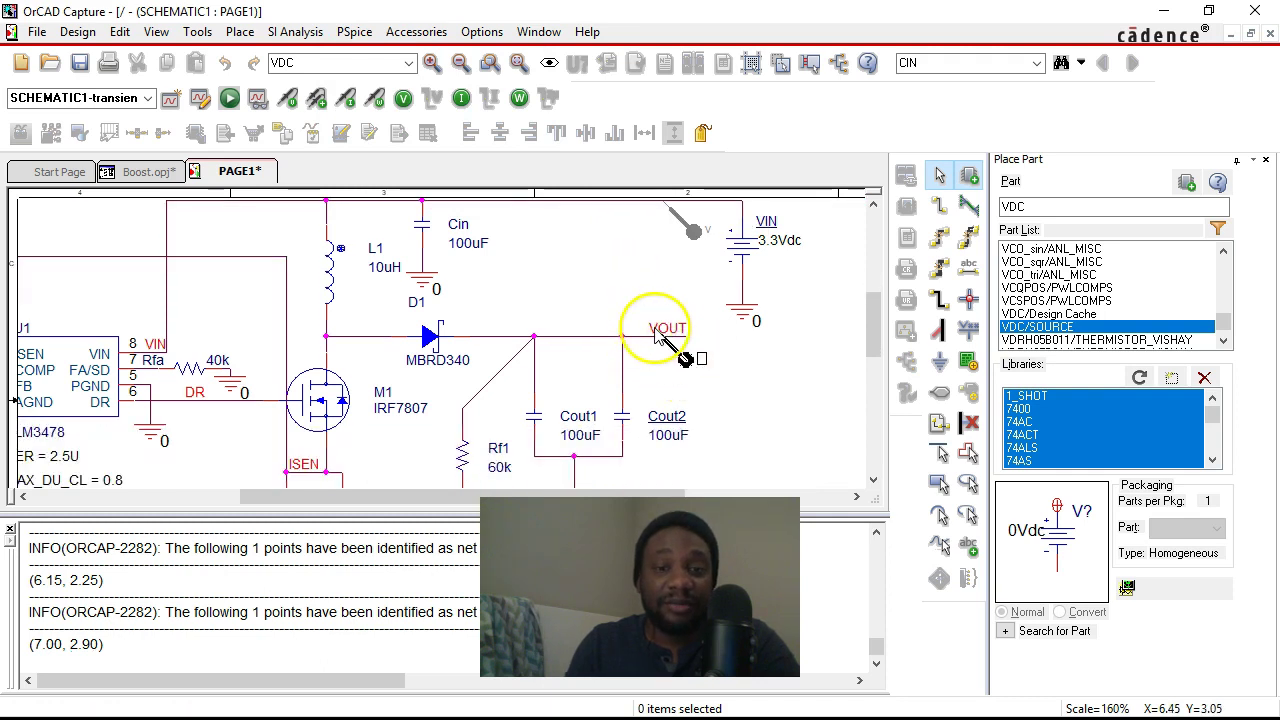
click(572, 242)
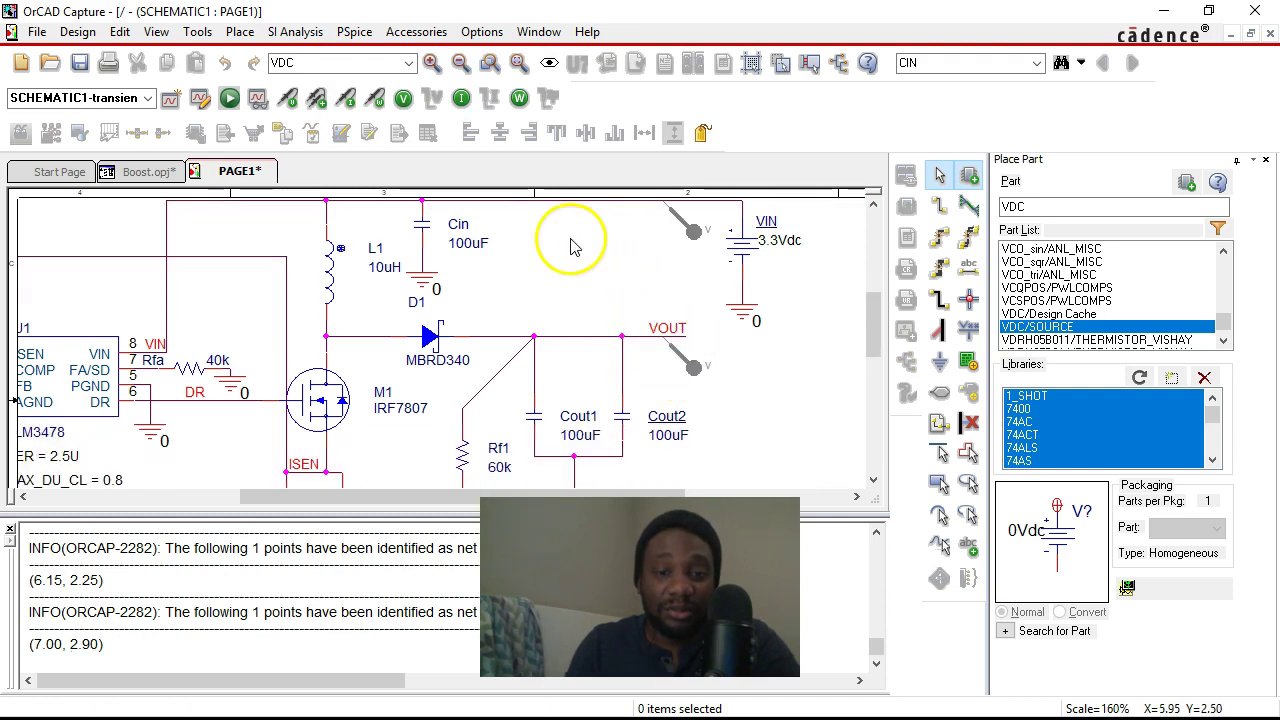
right_click(572, 245)
click(590, 251)
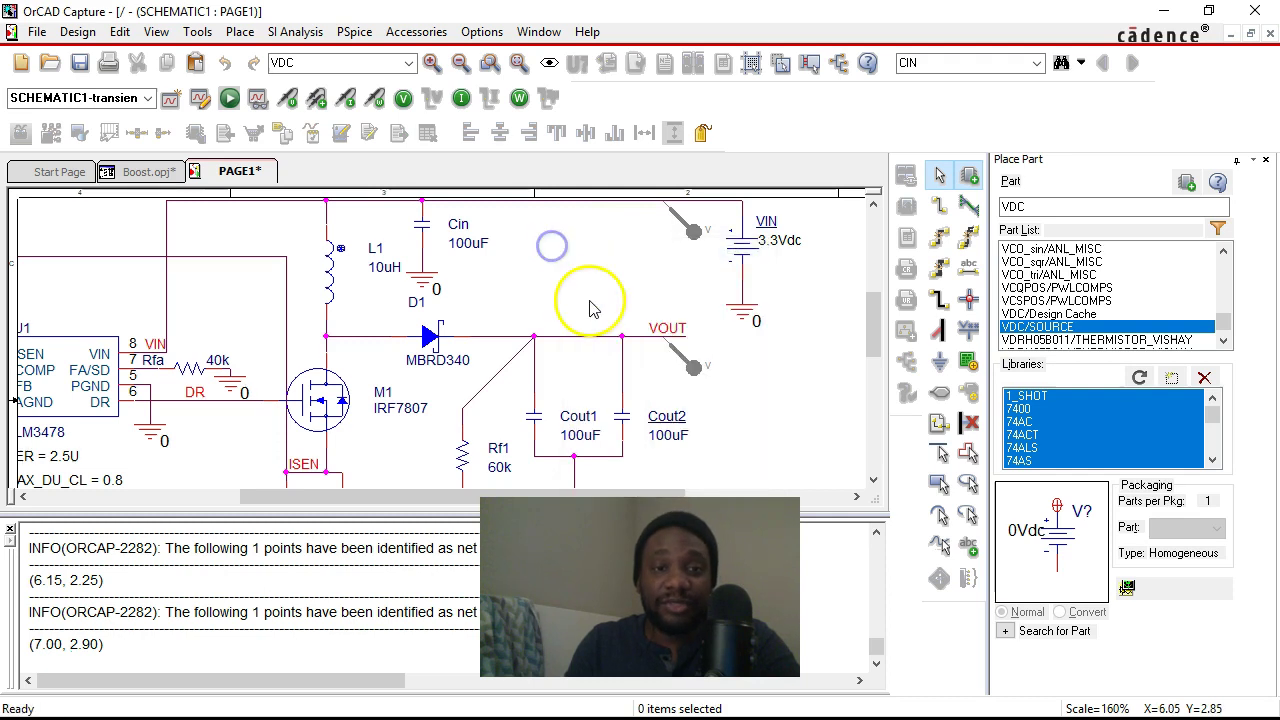
click(354, 31)
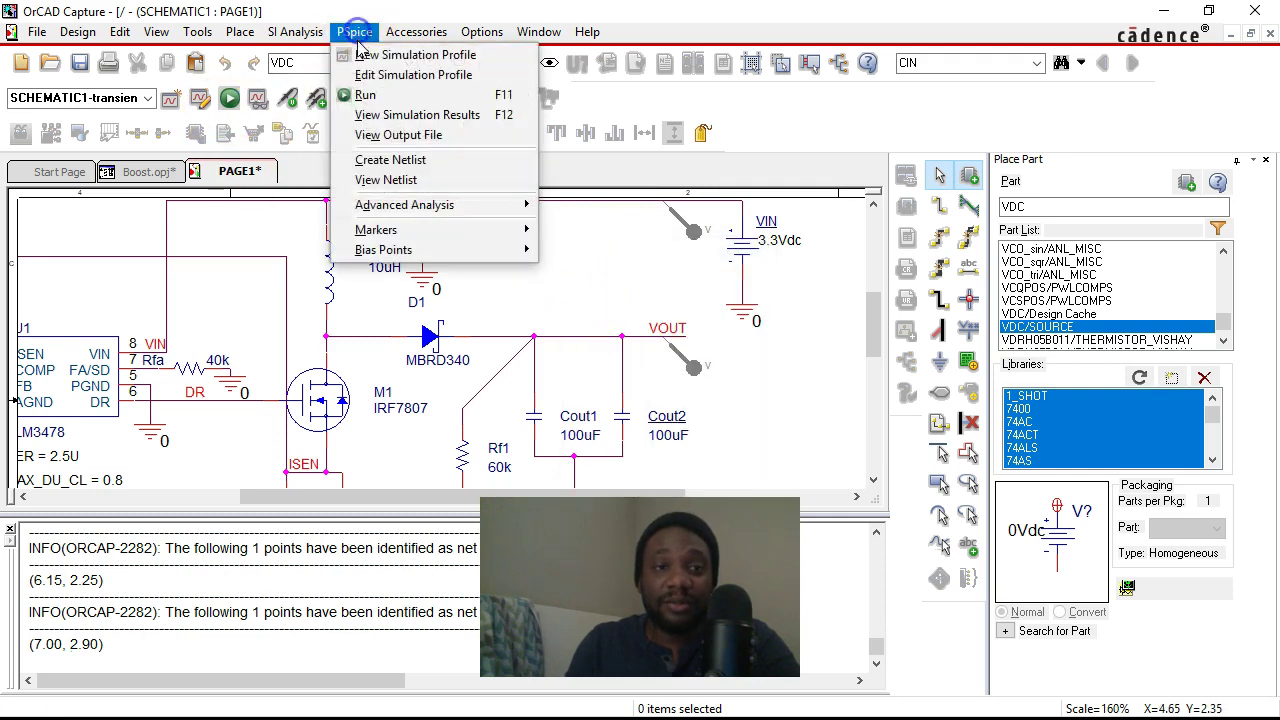
click(370, 95)
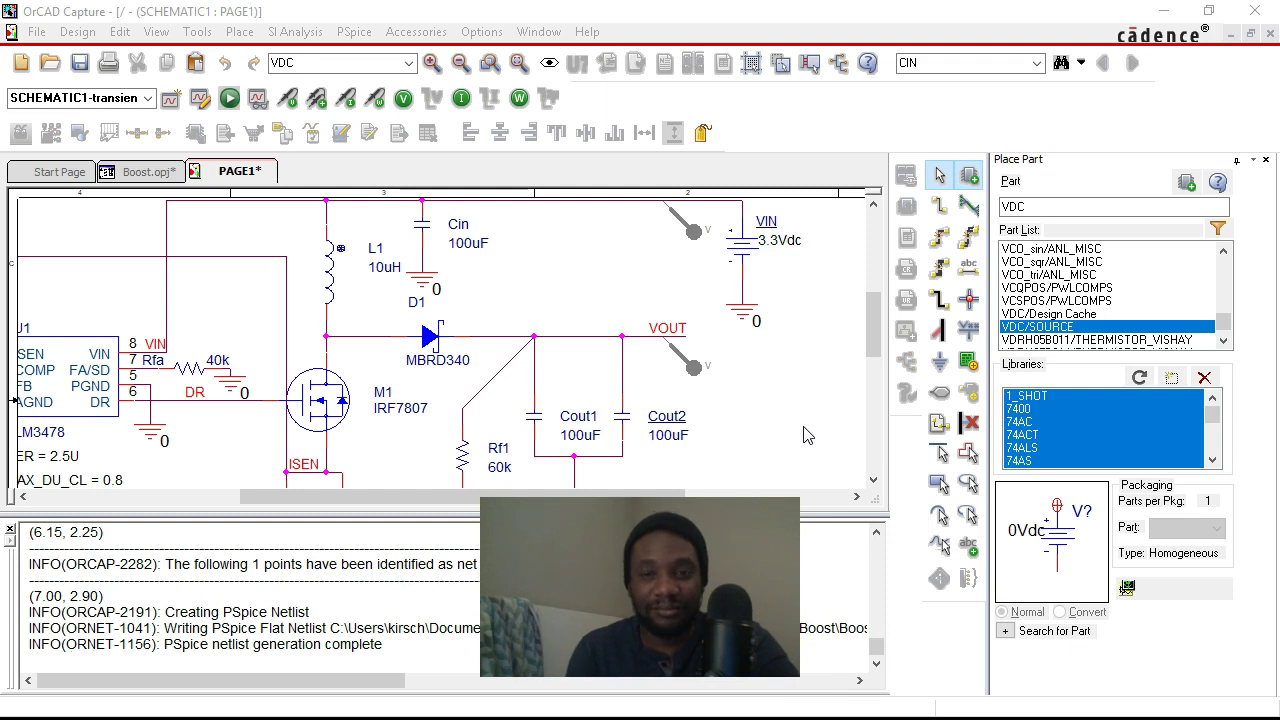
click(725, 427)
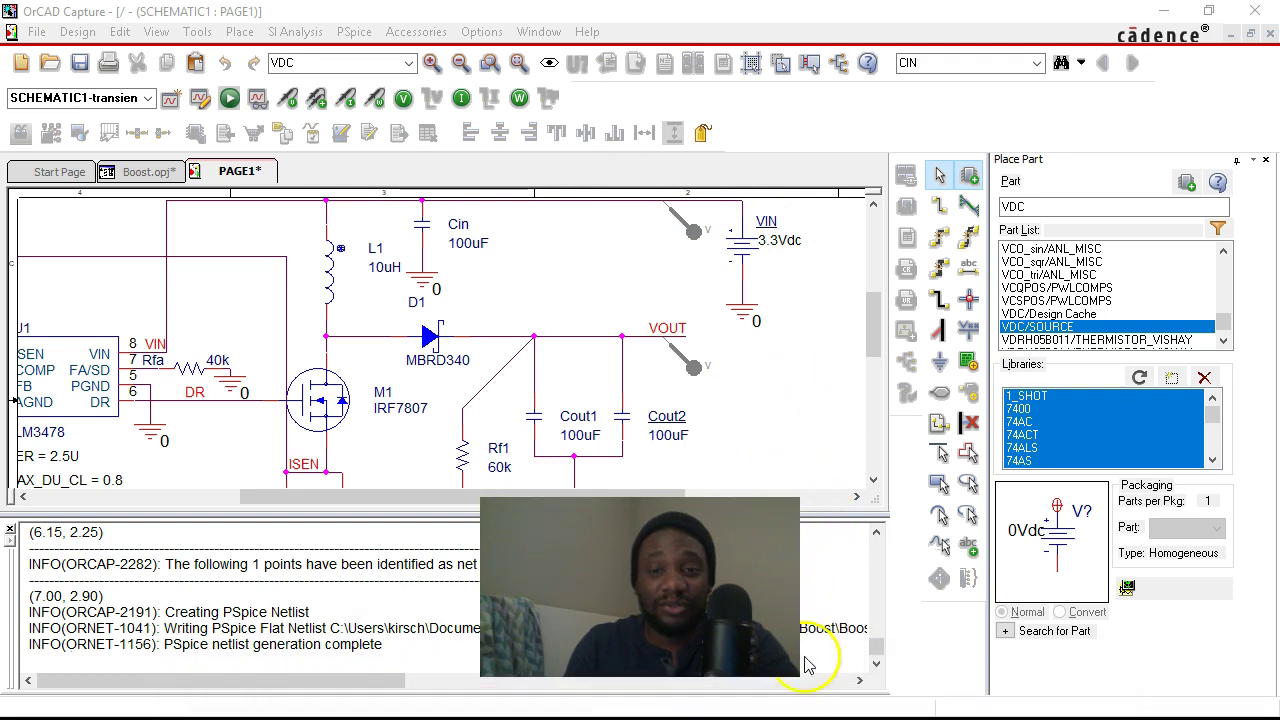
mouse_move(803, 716)
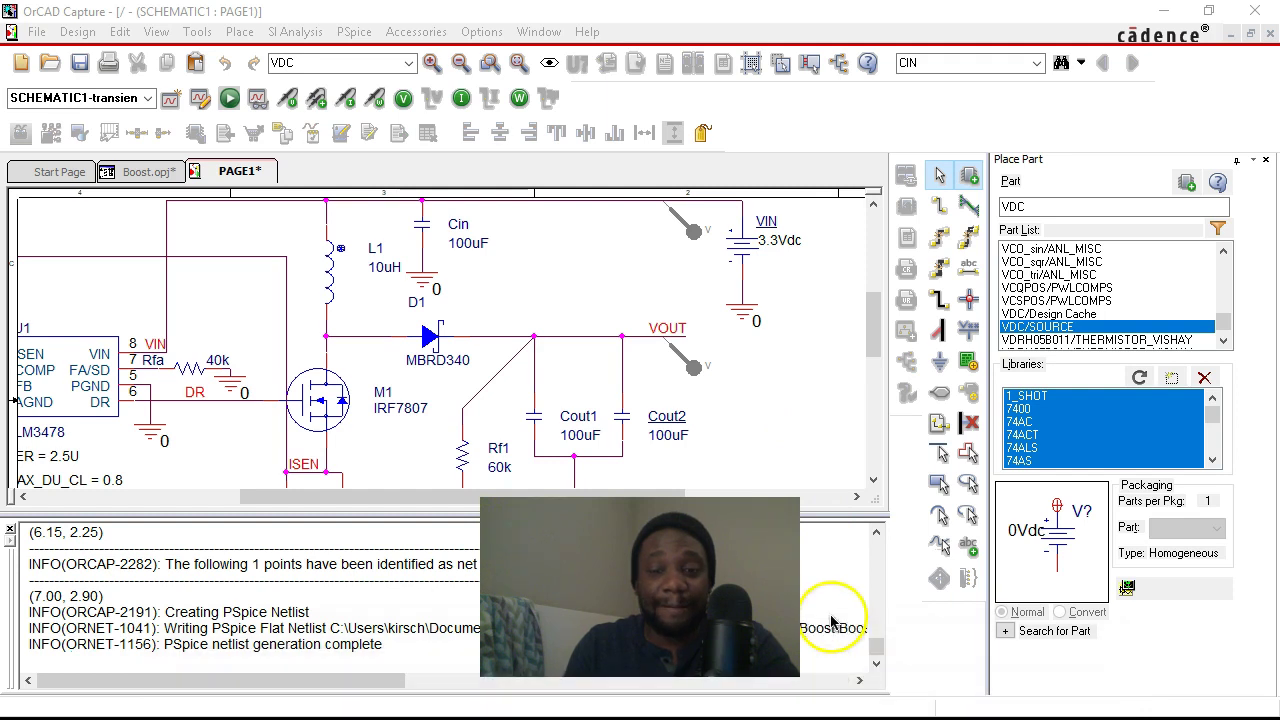
click(803, 345)
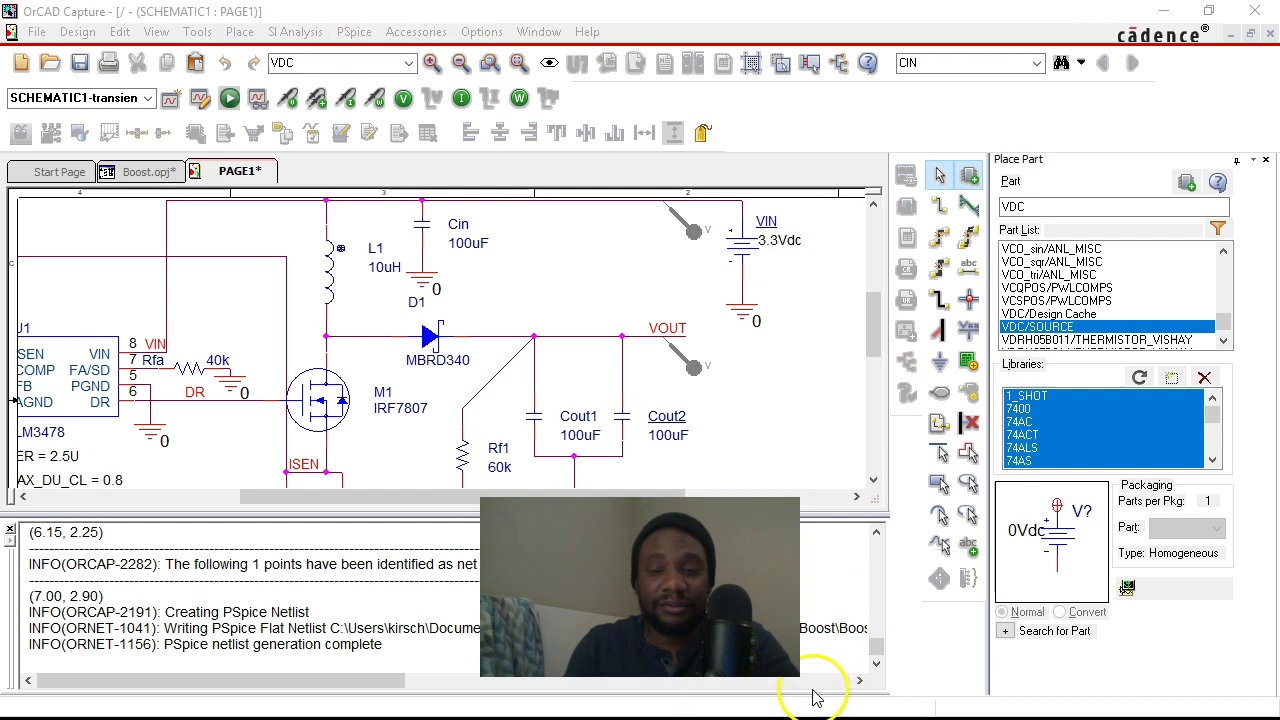
mouse_move(806, 698)
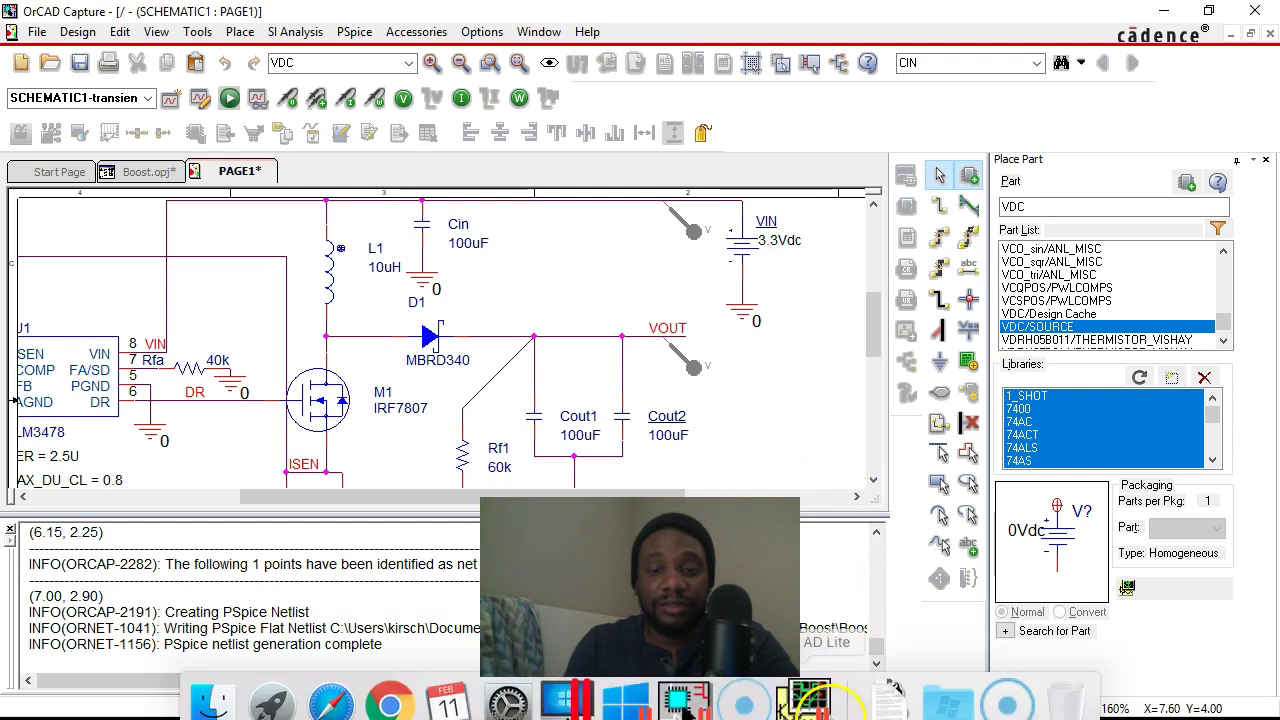
- Bring the running PSpice A/D transient simulation window to the front
click(812, 700)
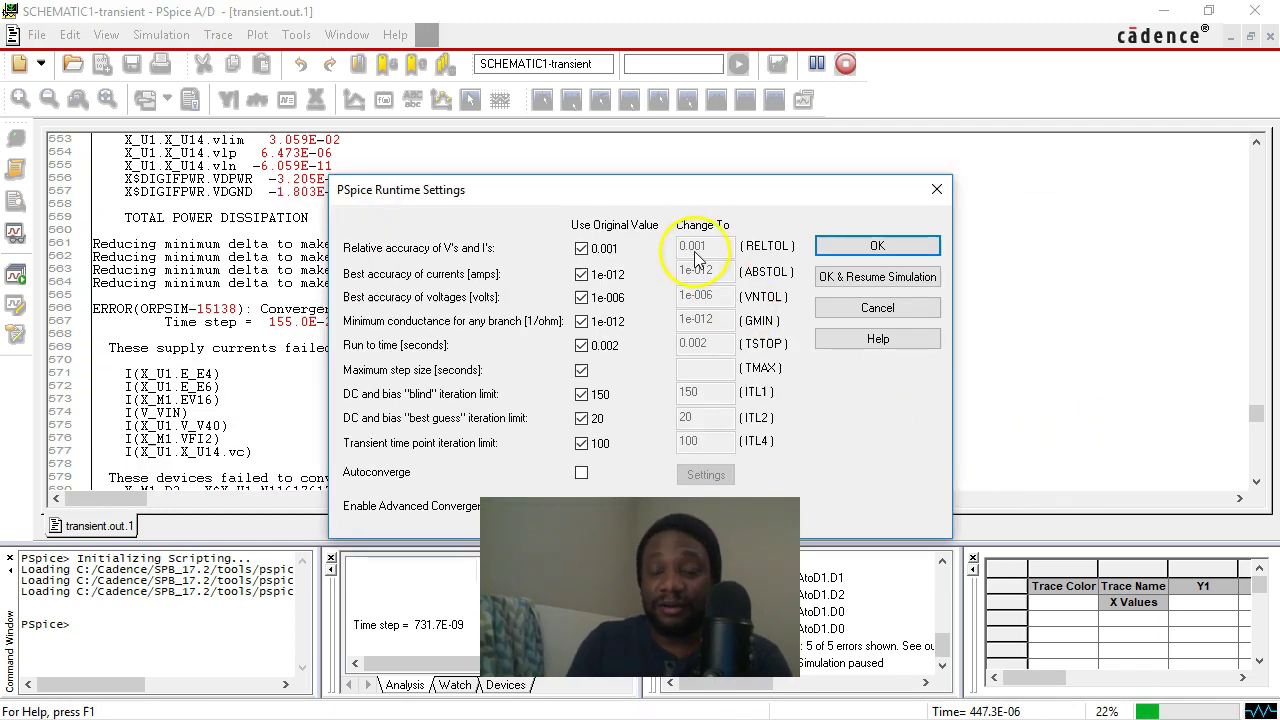
- Turn on Autoconverge, accept its relaxed limits, and resume the paused transient run
drag(642, 198, 619, 167)
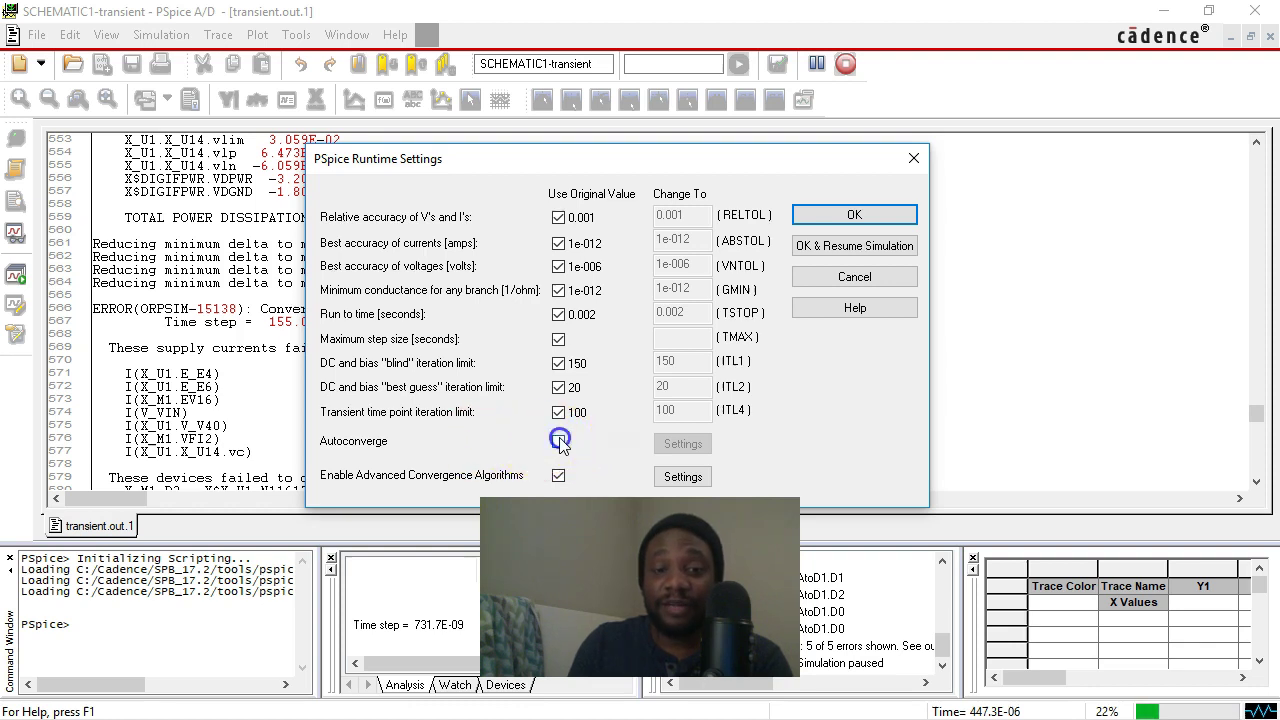
click(559, 443)
click(681, 444)
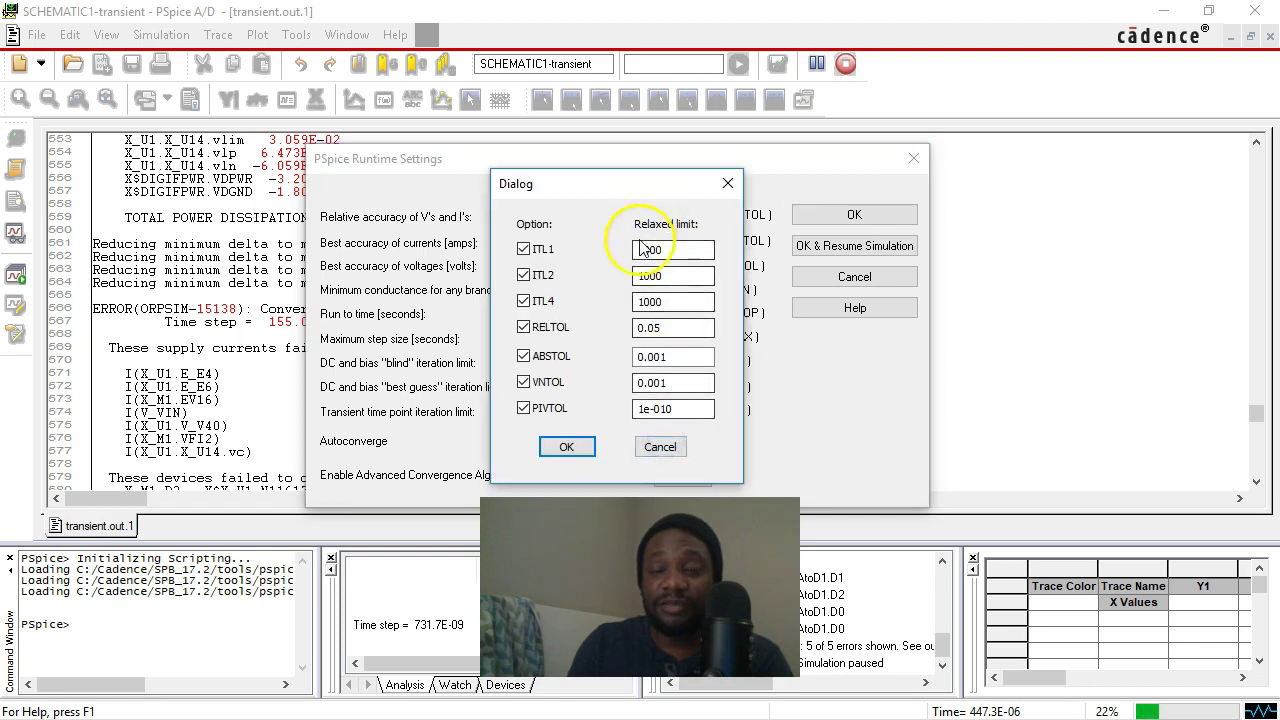
click(566, 446)
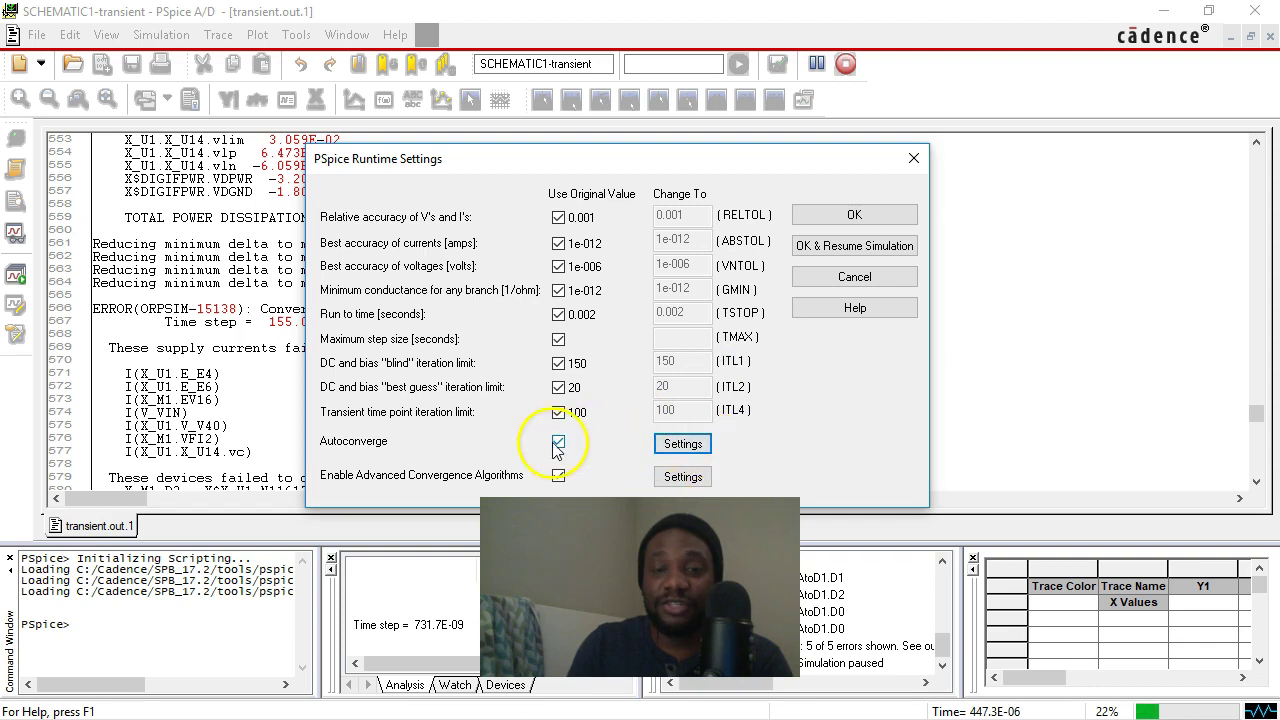
click(824, 245)
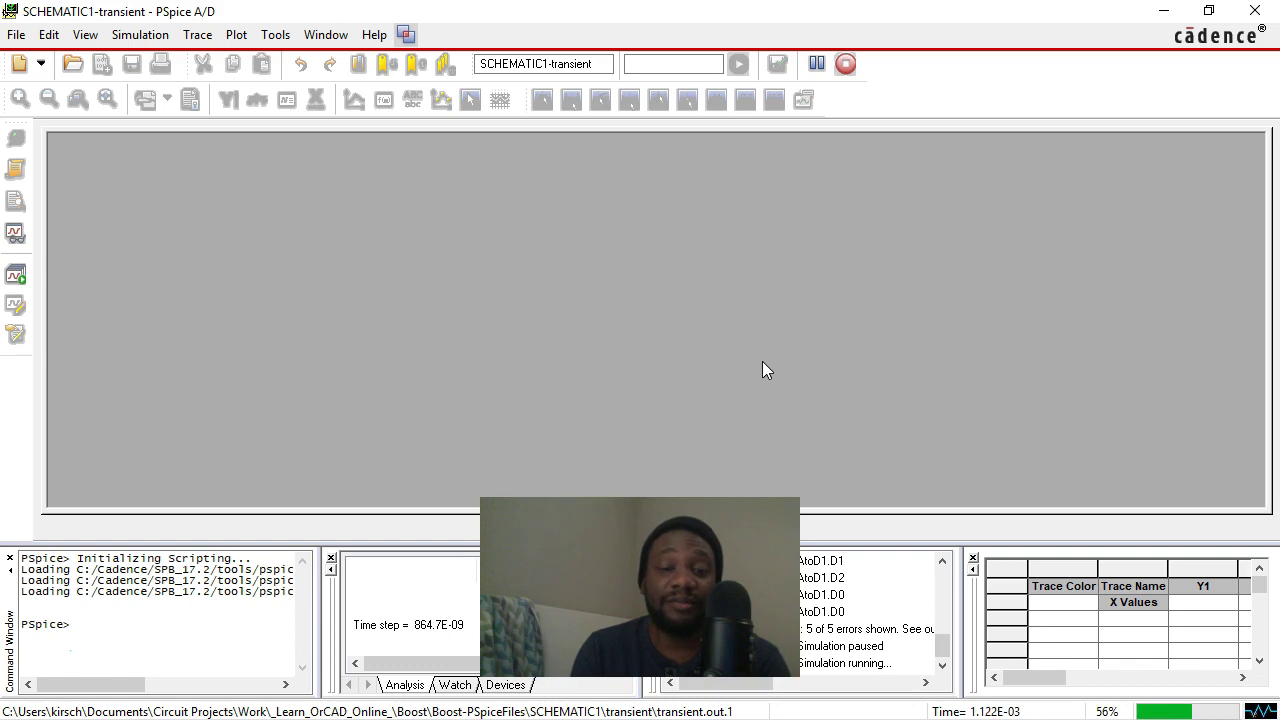
- Select the V(VOUT) trace in the waveform plot
click(734, 397)
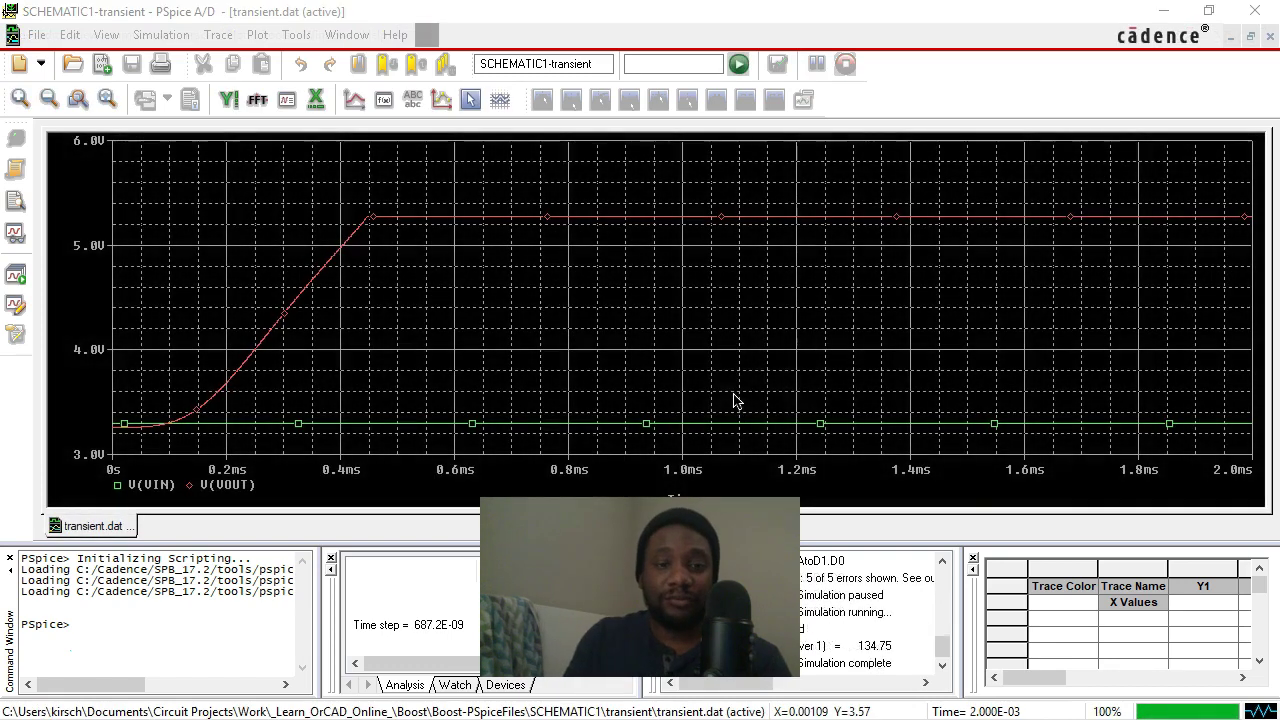
click(730, 270)
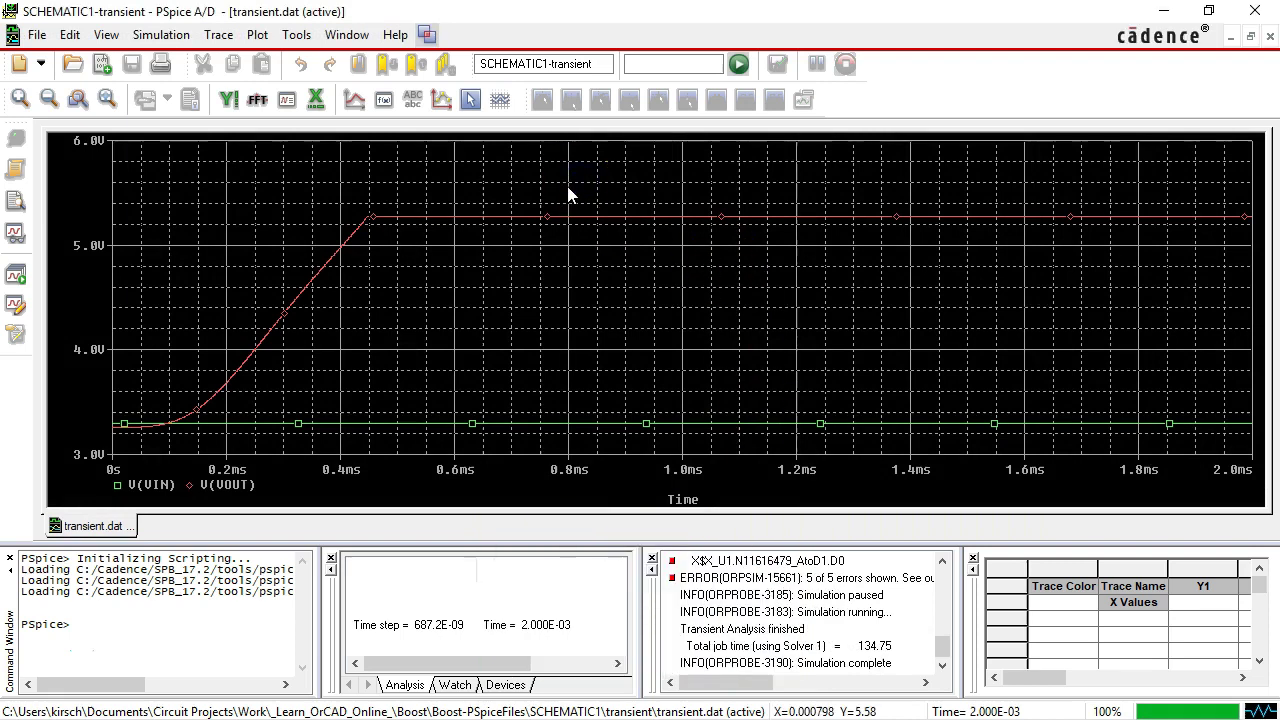
click(423, 178)
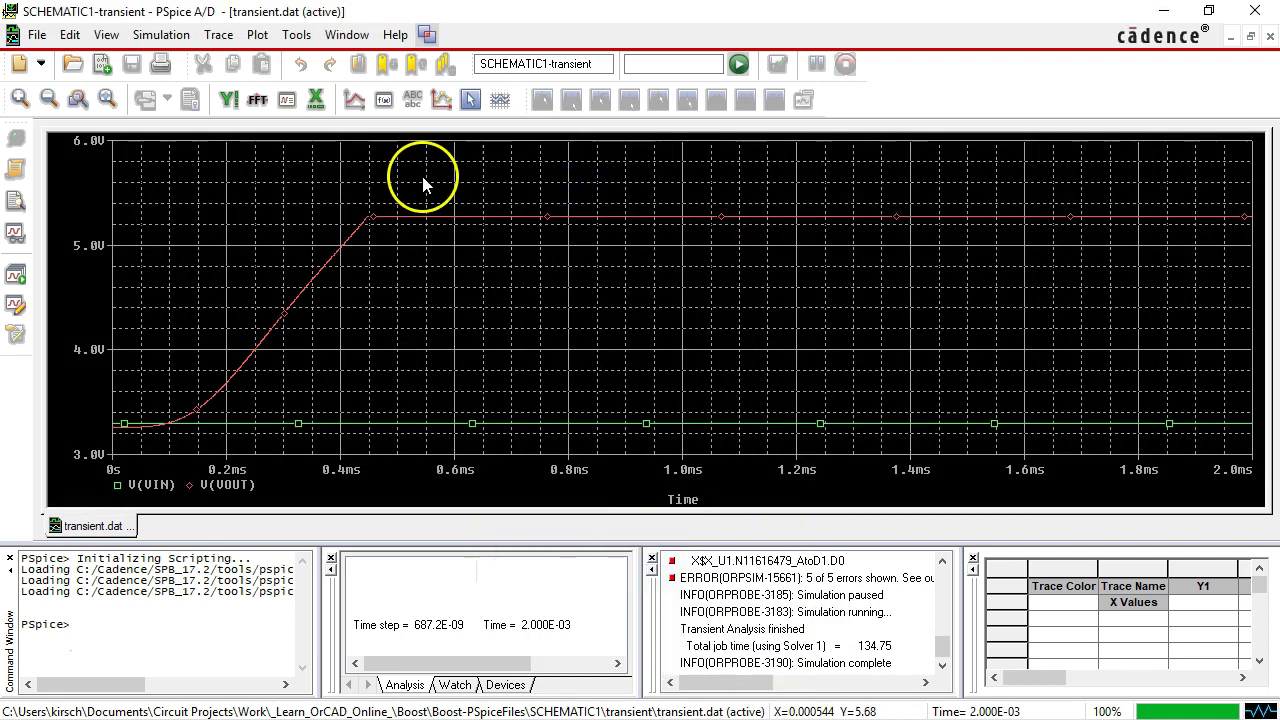
click(236, 484)
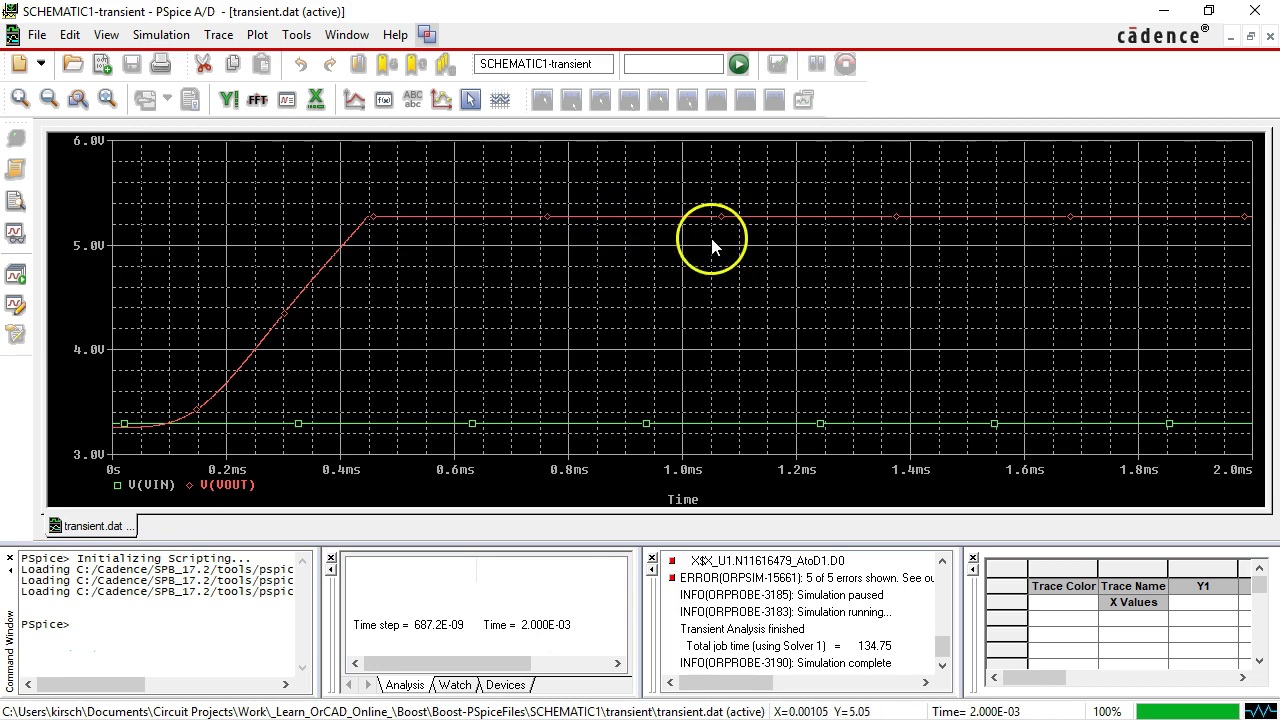
click(500, 175)
- Zoom into the VOUT plateau near 5.3 V, then fit the full view
click(80, 97)
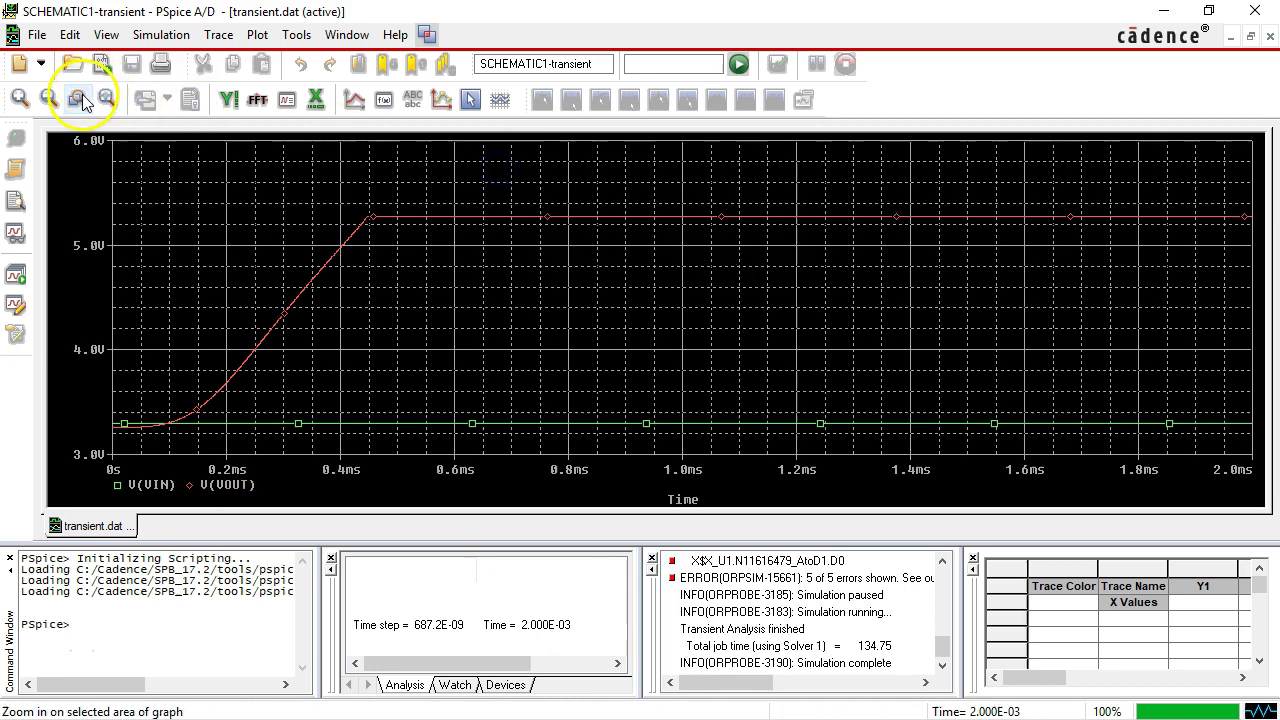
drag(380, 189, 711, 233)
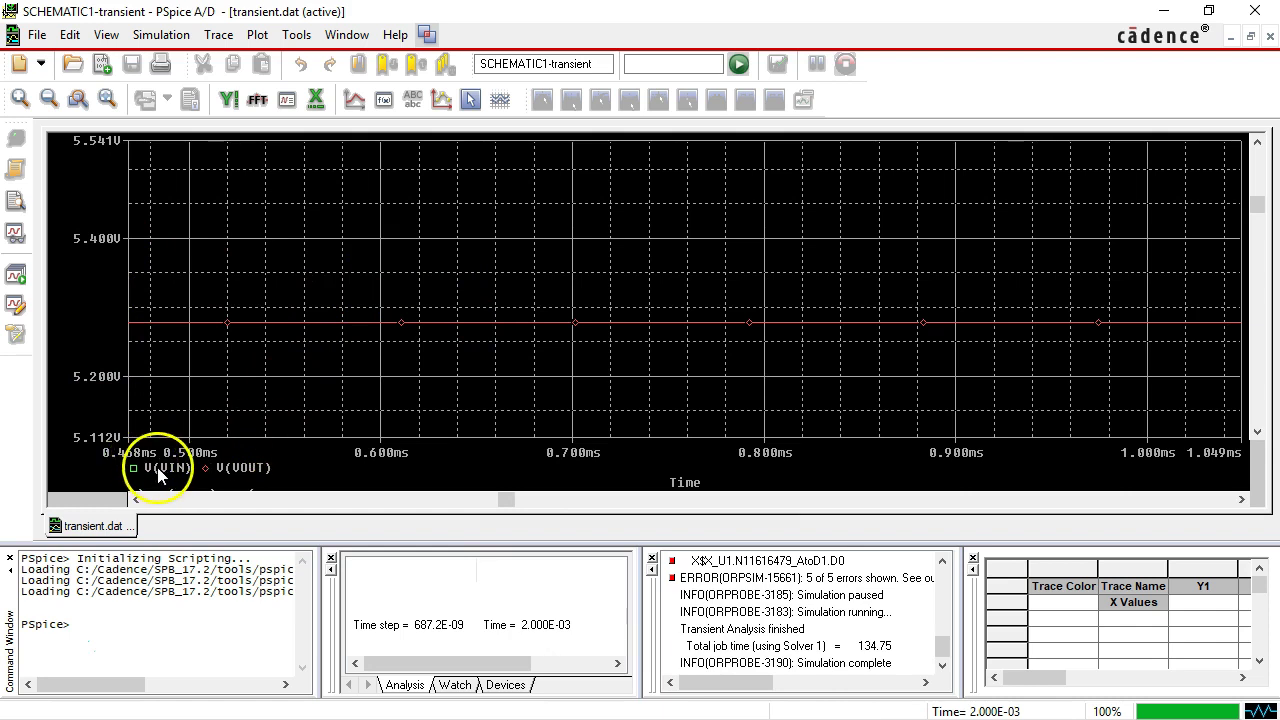
click(107, 99)
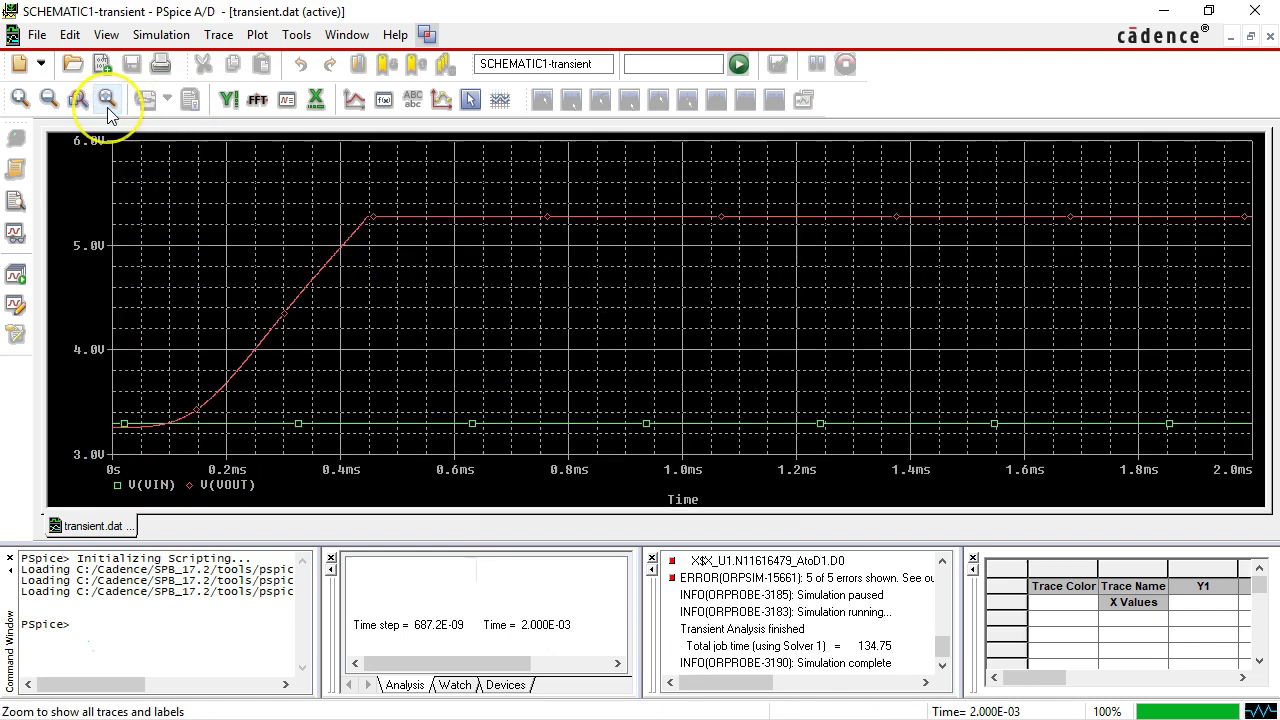
- Zoom into the flat VIN trace near 3.3 V, then return to the full 0–2 ms view
click(78, 99)
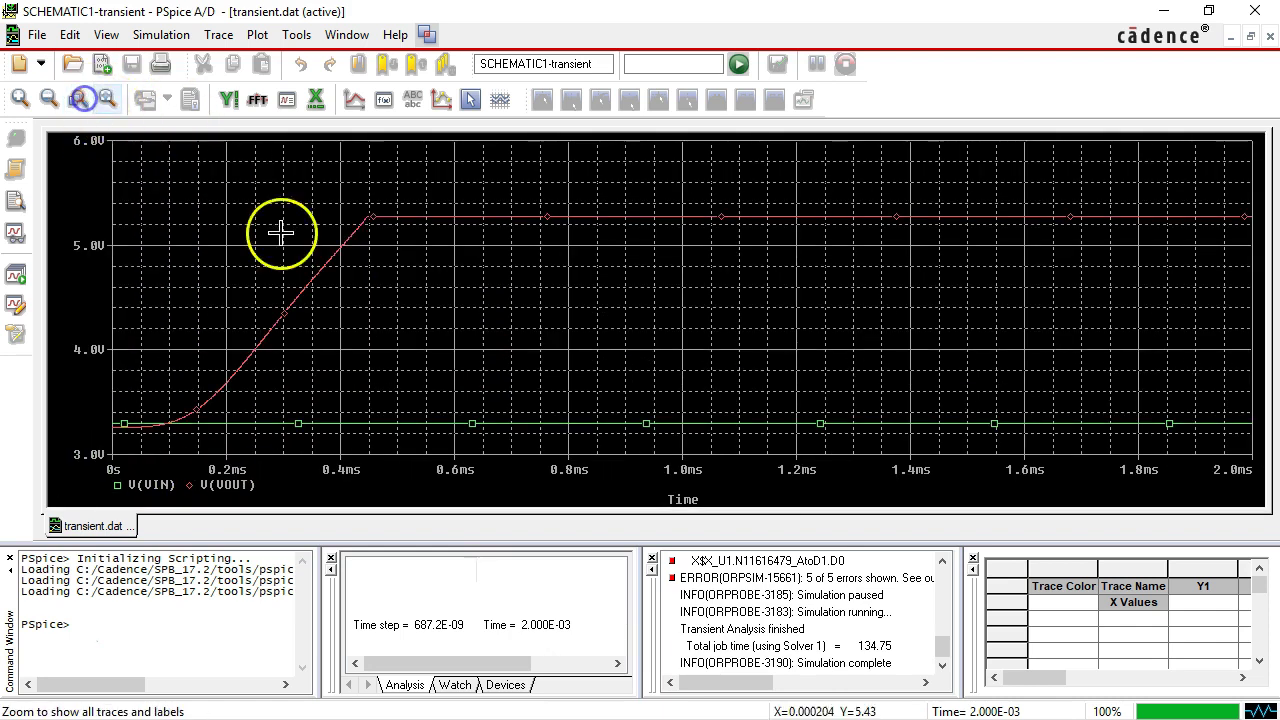
drag(394, 394, 523, 443)
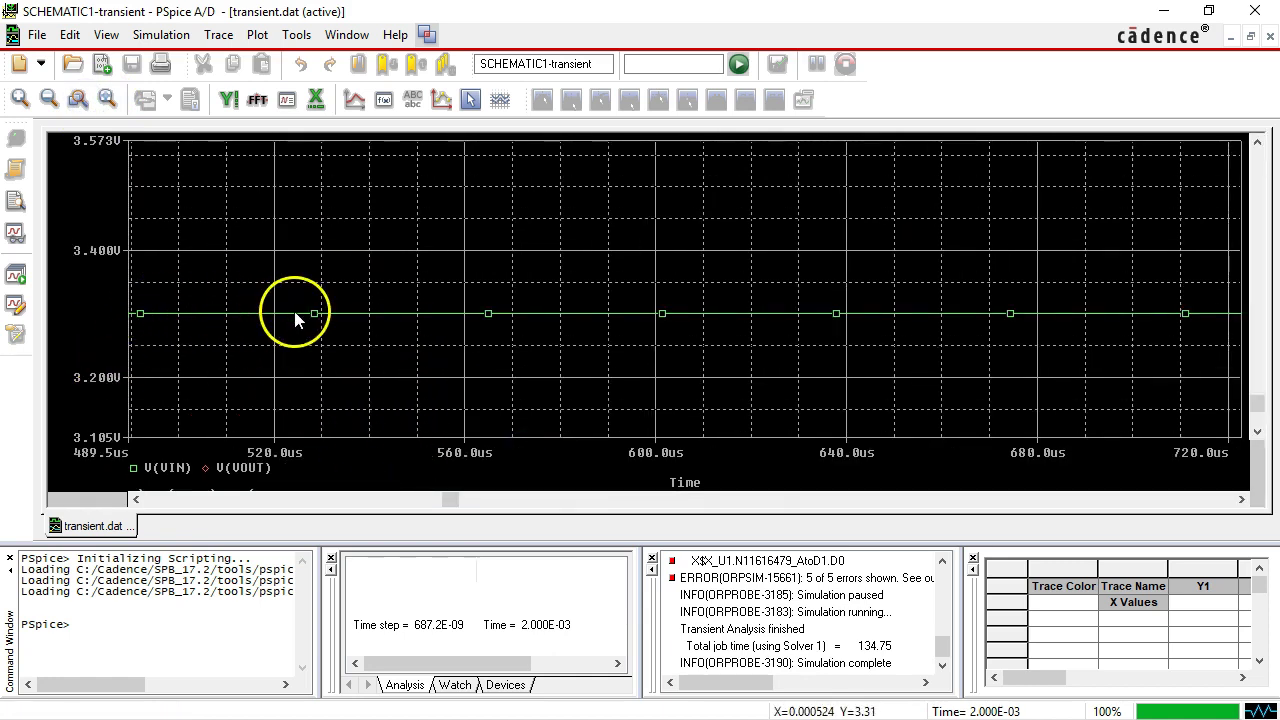
click(105, 100)
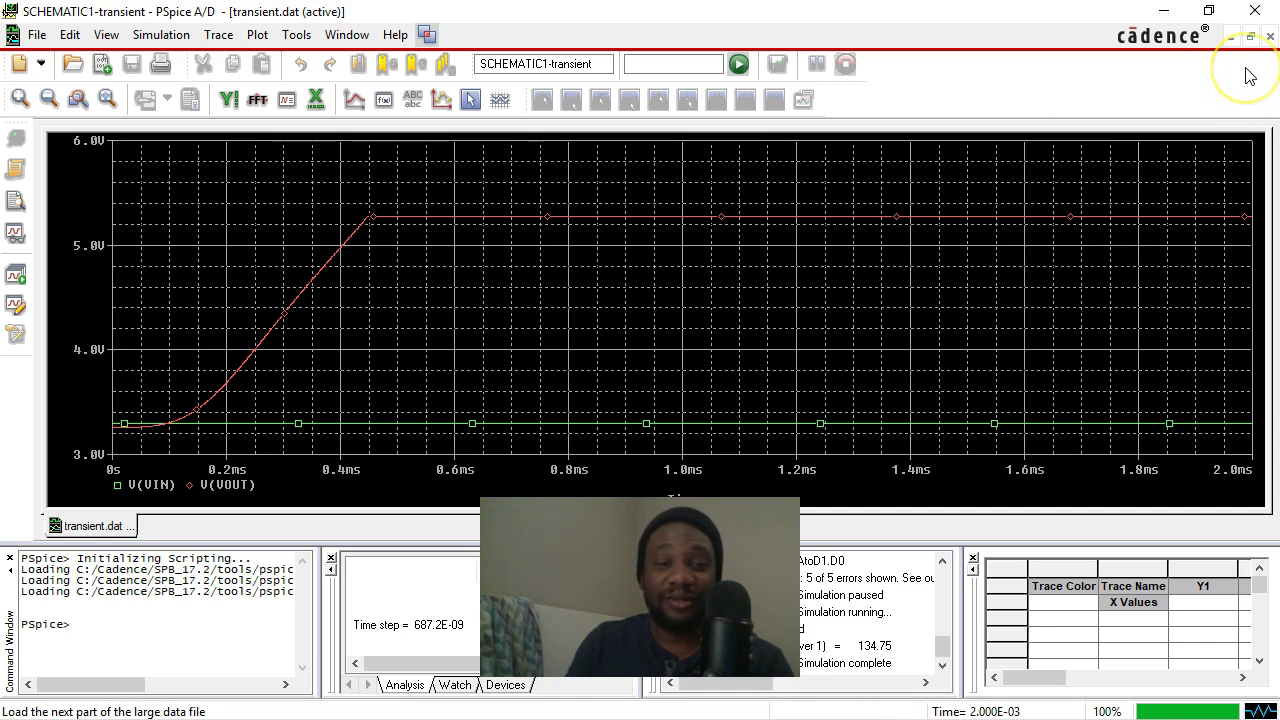
- Close PSpice and return to the OrCAD Capture schematic
click(1253, 12)
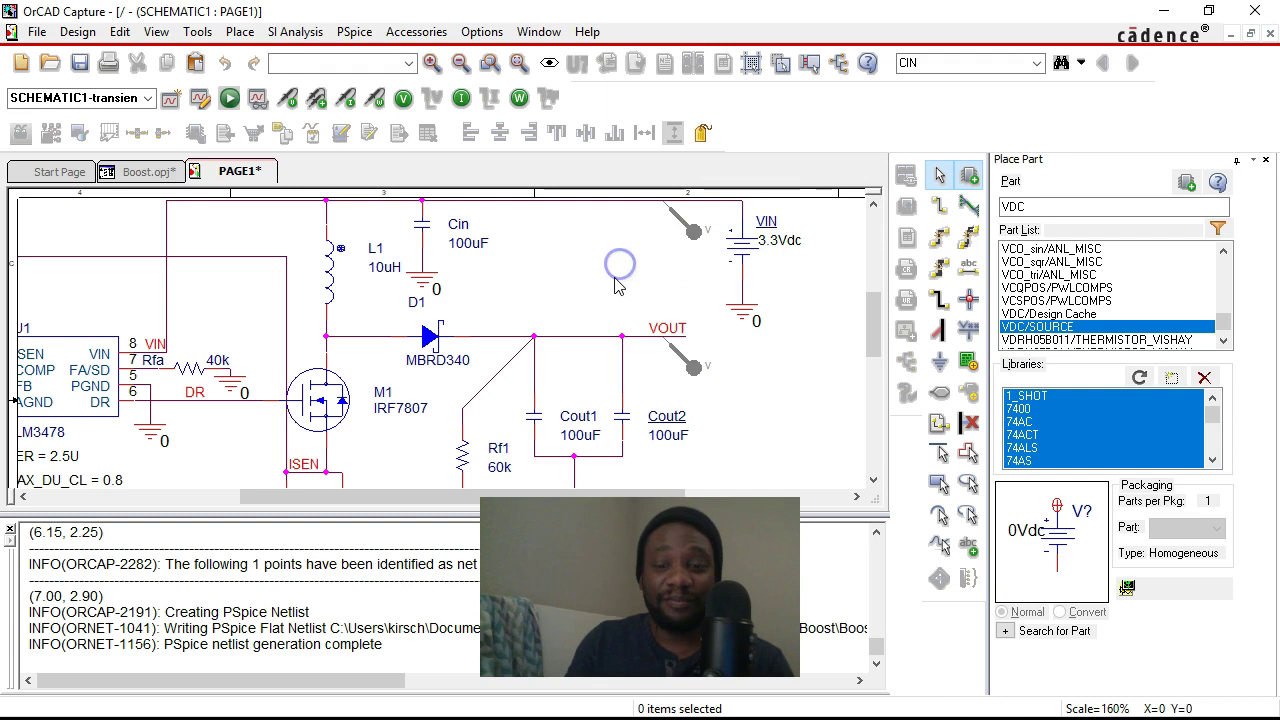
scroll(617, 286, down, 3)
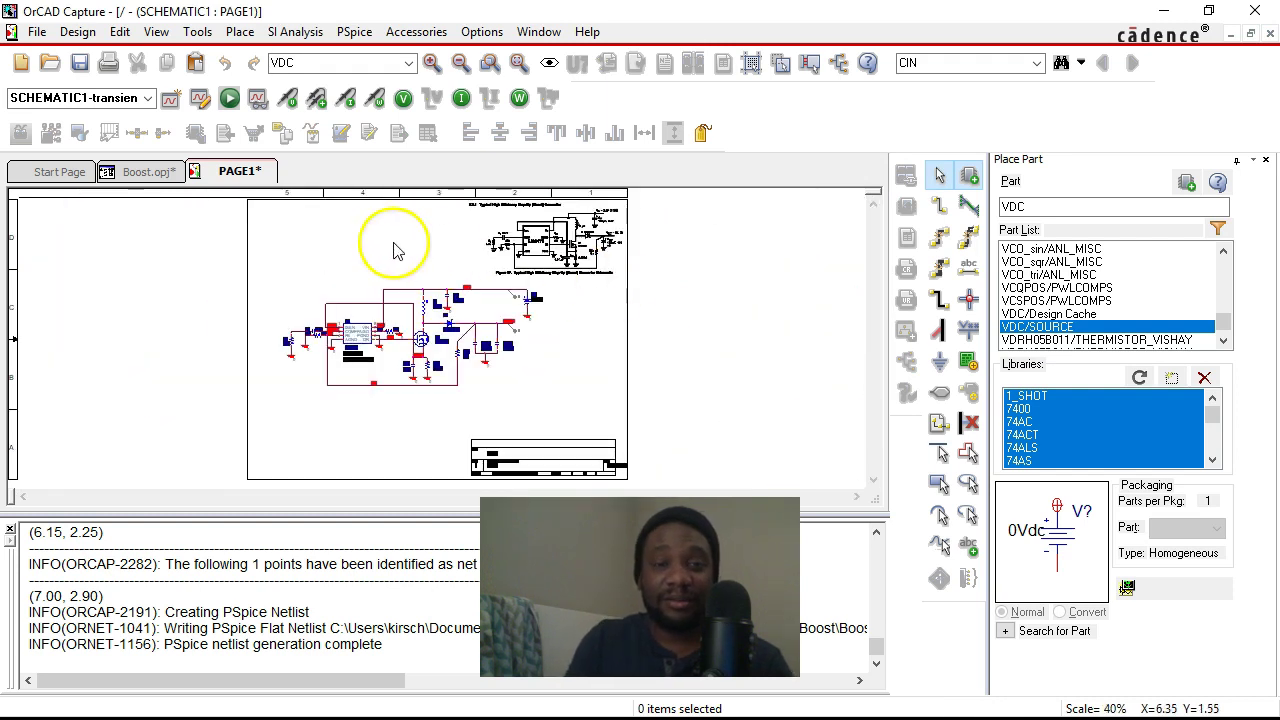
scroll(368, 248, up, 1)
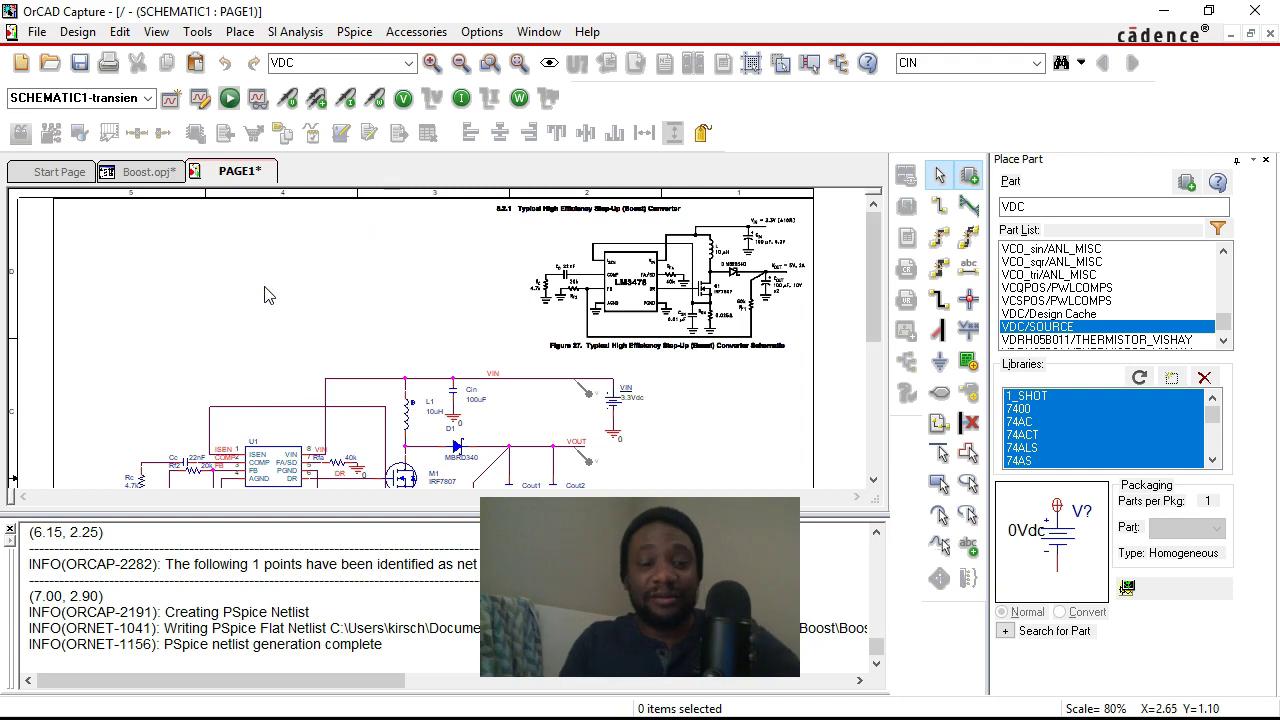
- Add a 'Boost Converter' text label in Arial Bold 24 and place it on the page
key(t)
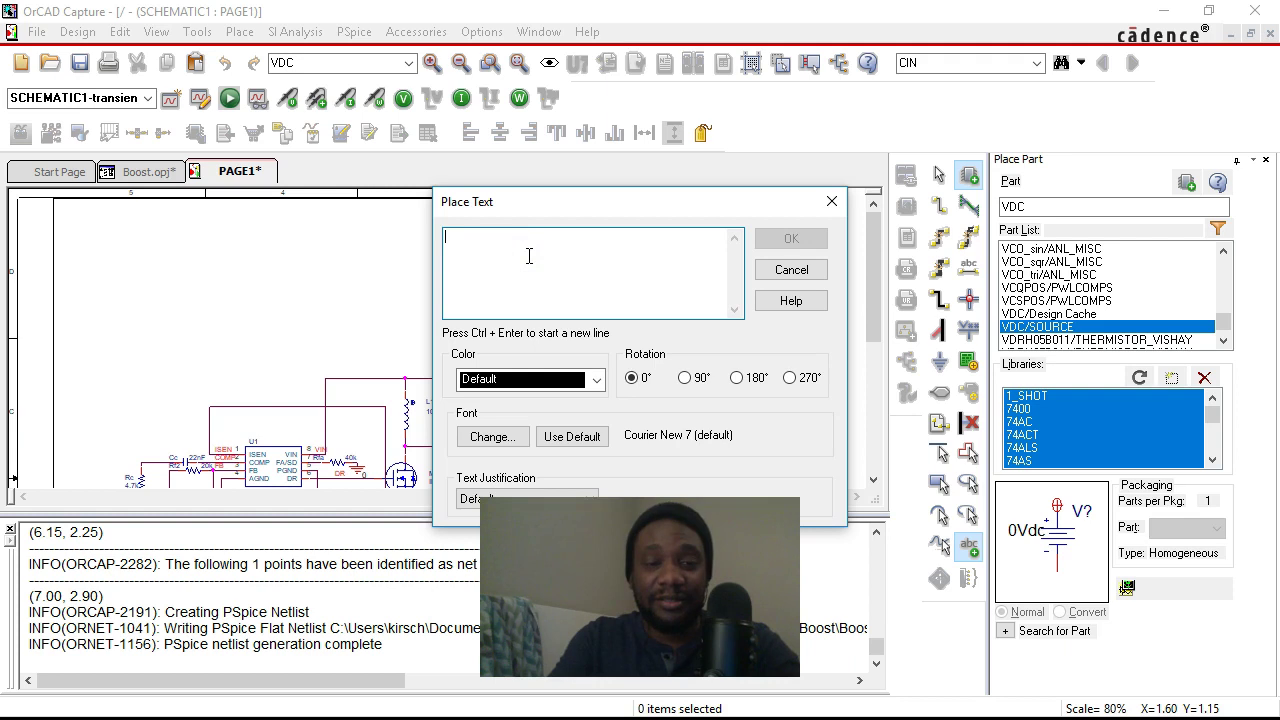
text(Boost Conver)
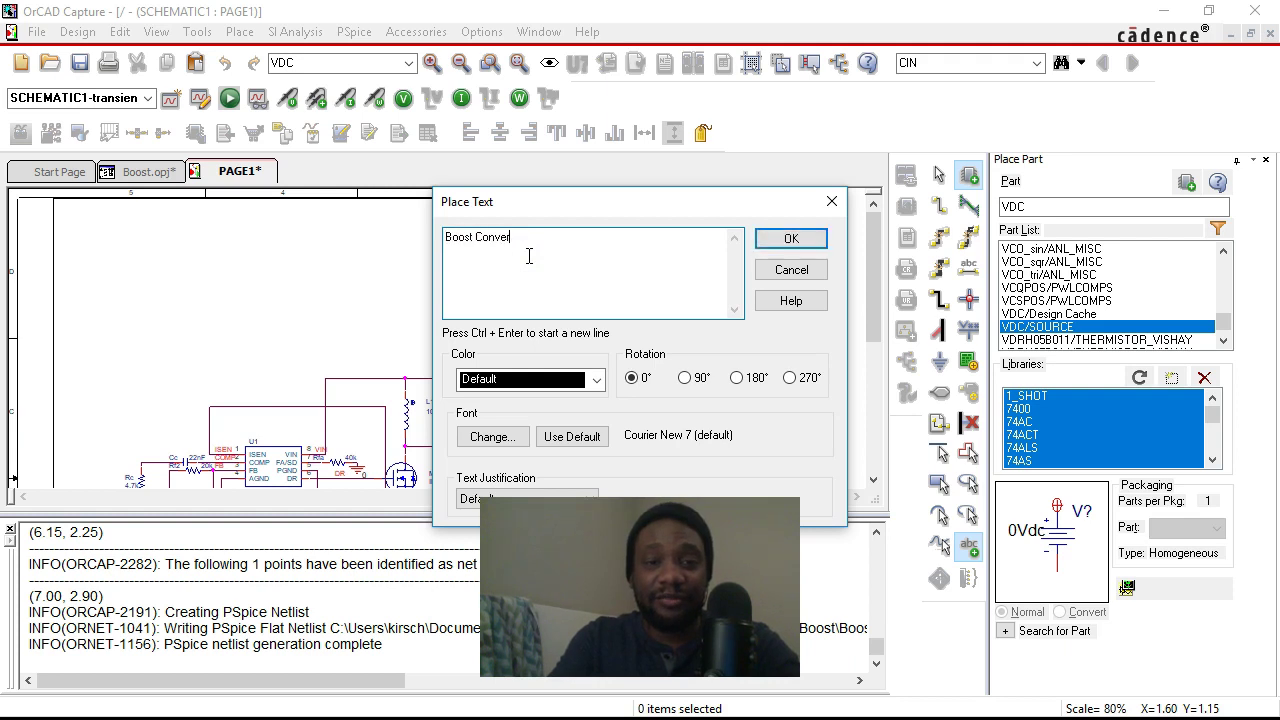
text(ter)
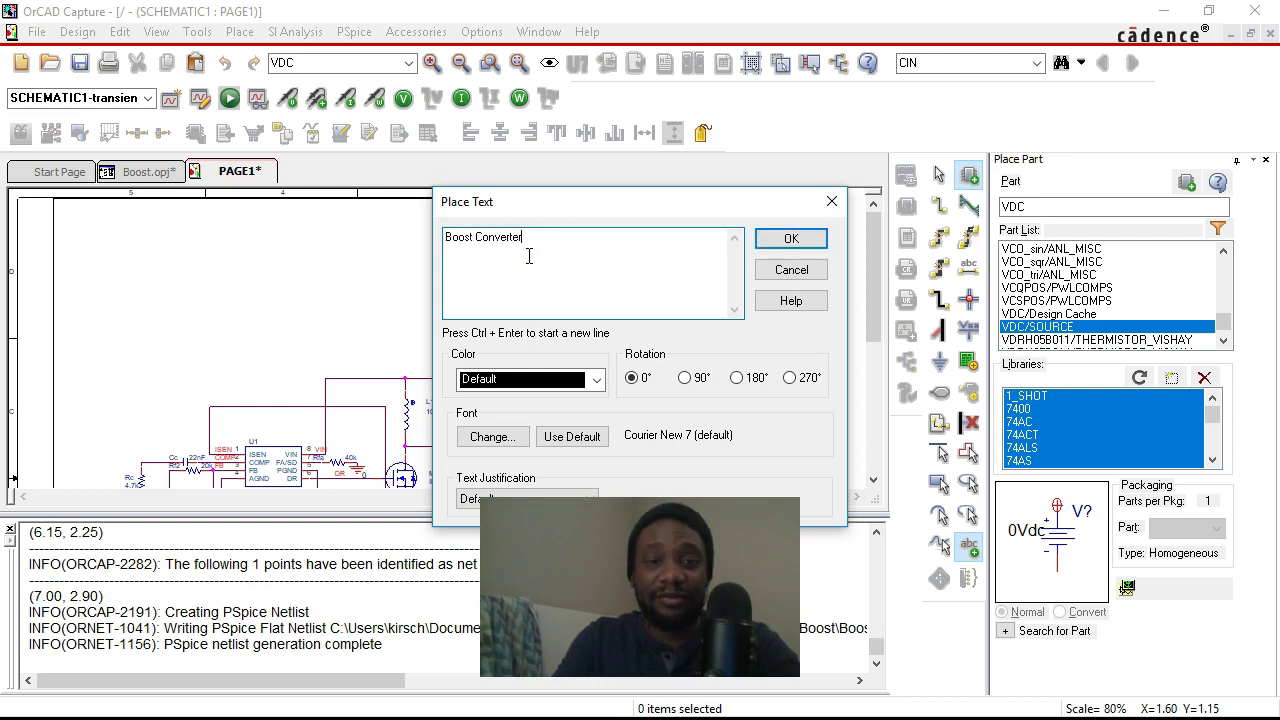
click(512, 440)
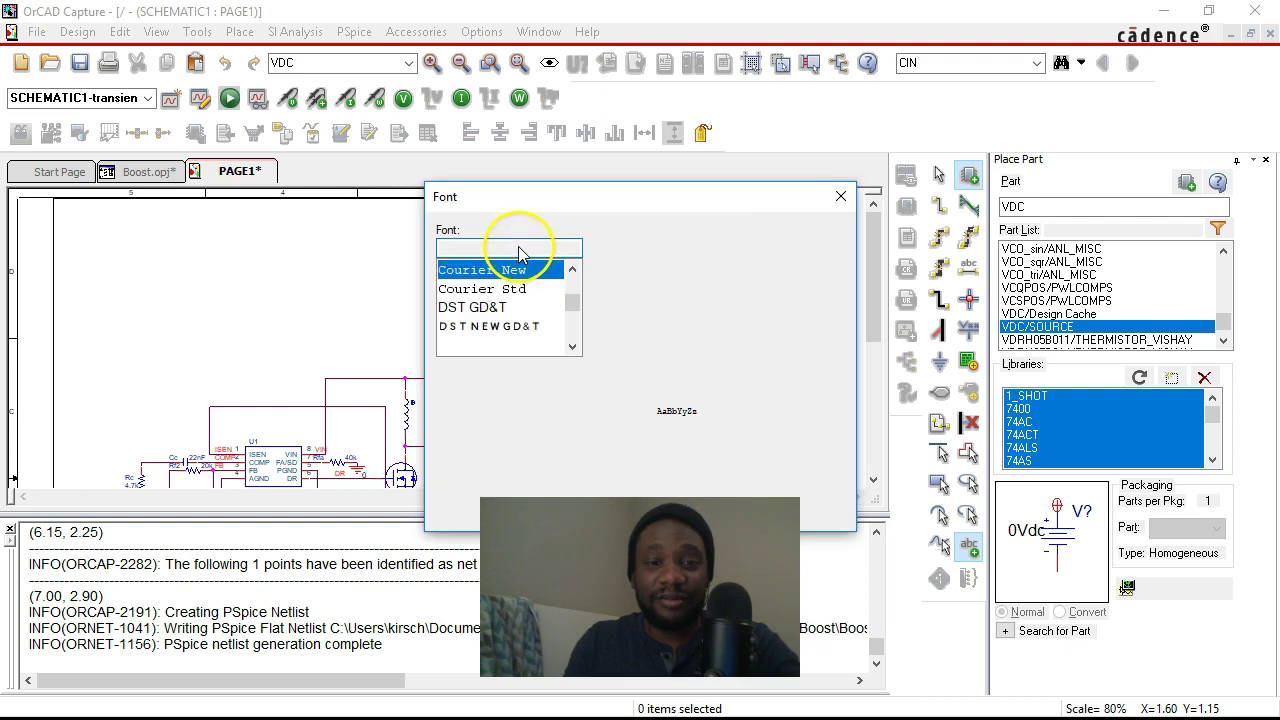
text(Arial)
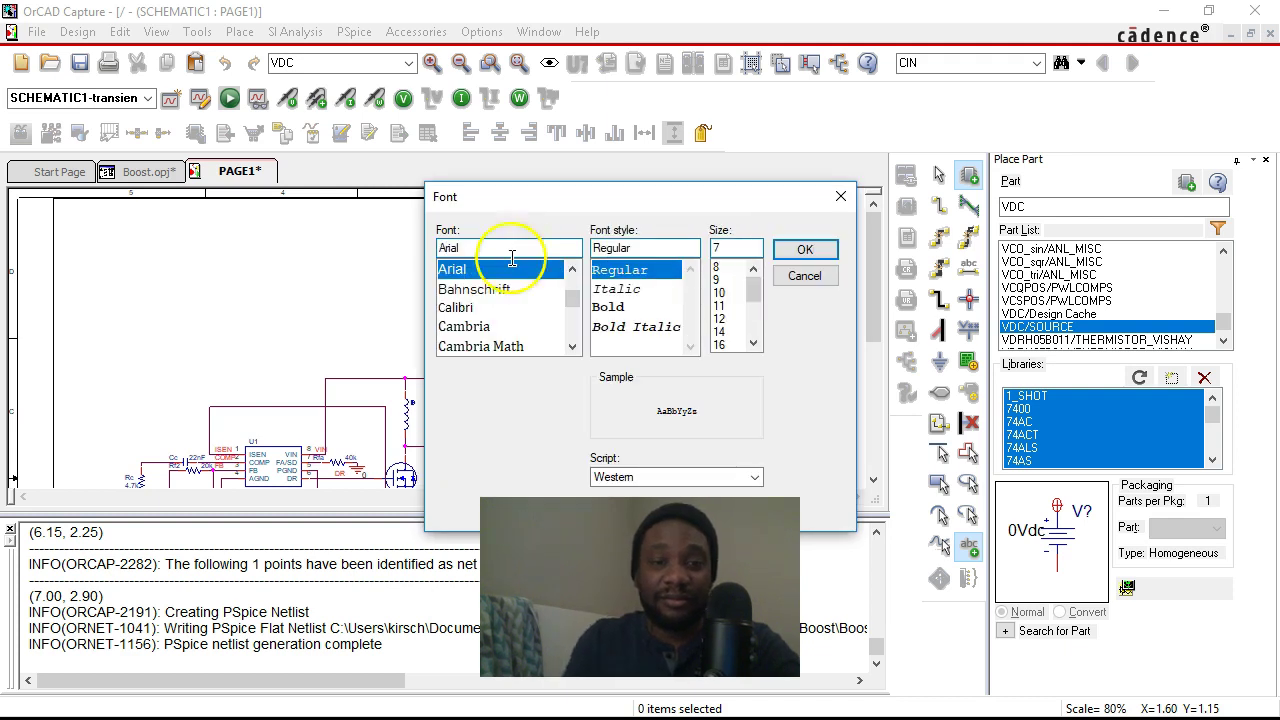
click(612, 307)
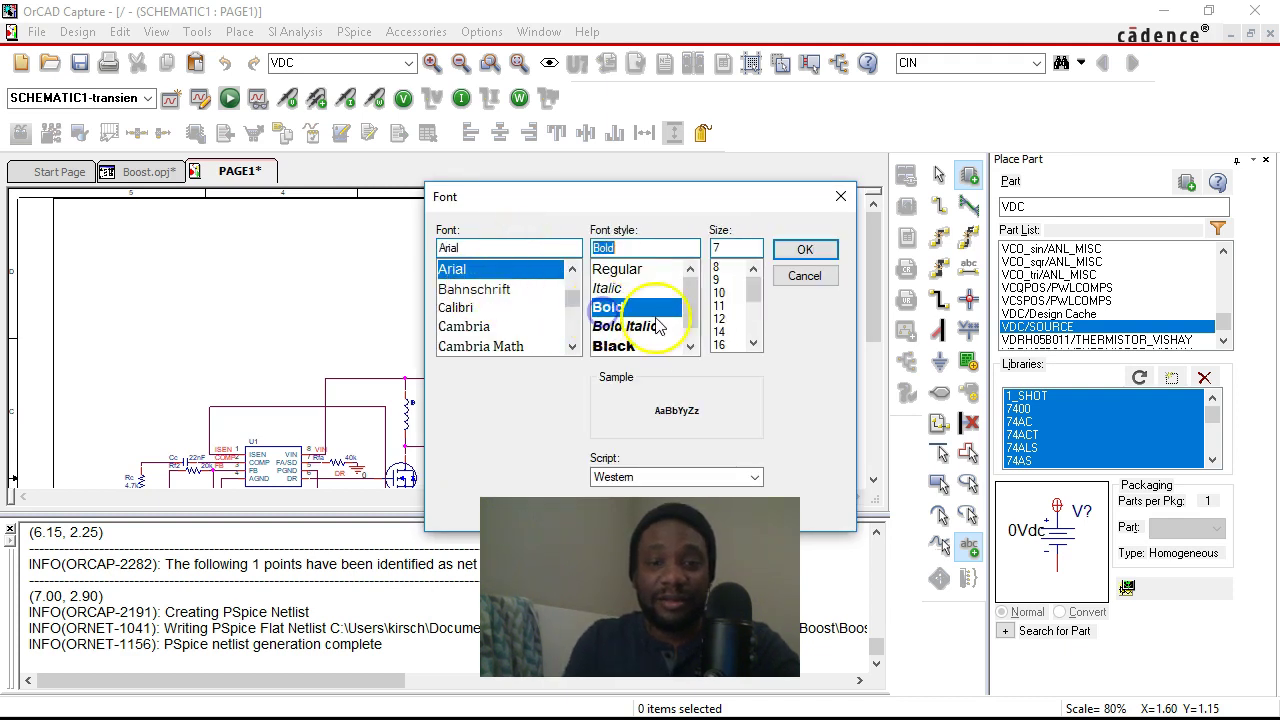
click(753, 344)
click(753, 344)
click(753, 344)
click(753, 344)
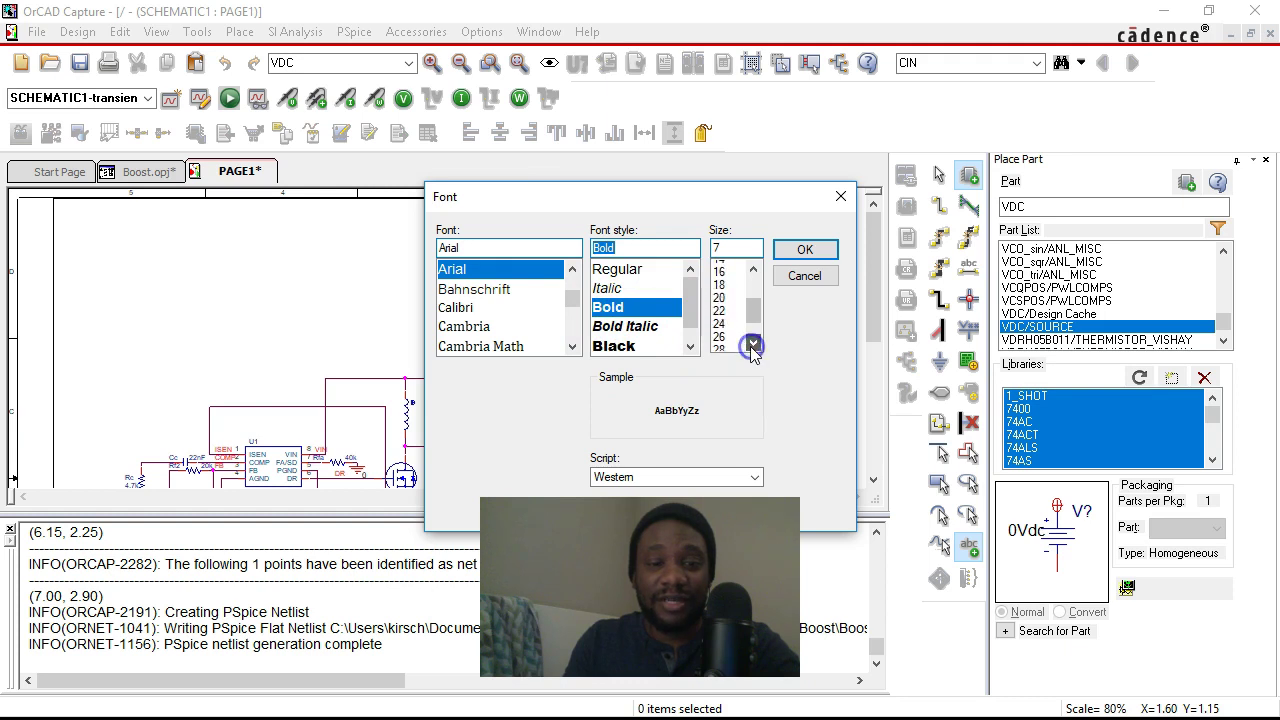
click(753, 344)
click(722, 309)
click(804, 249)
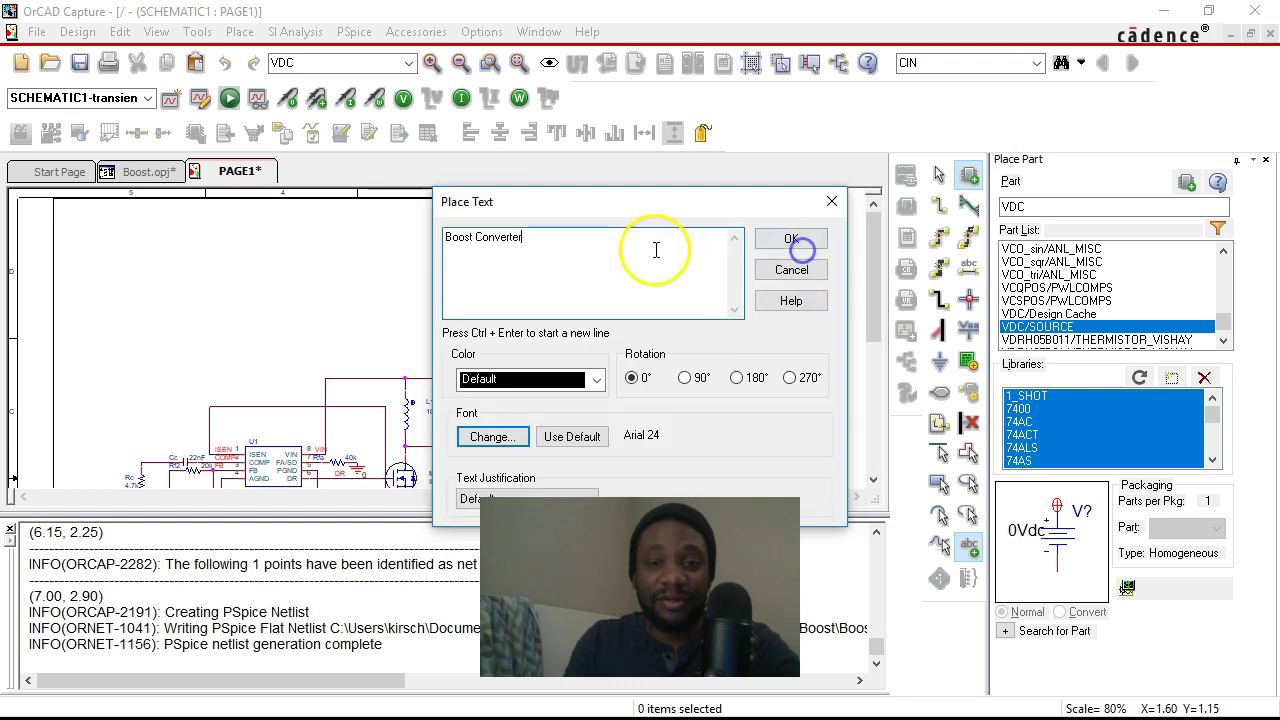
click(790, 241)
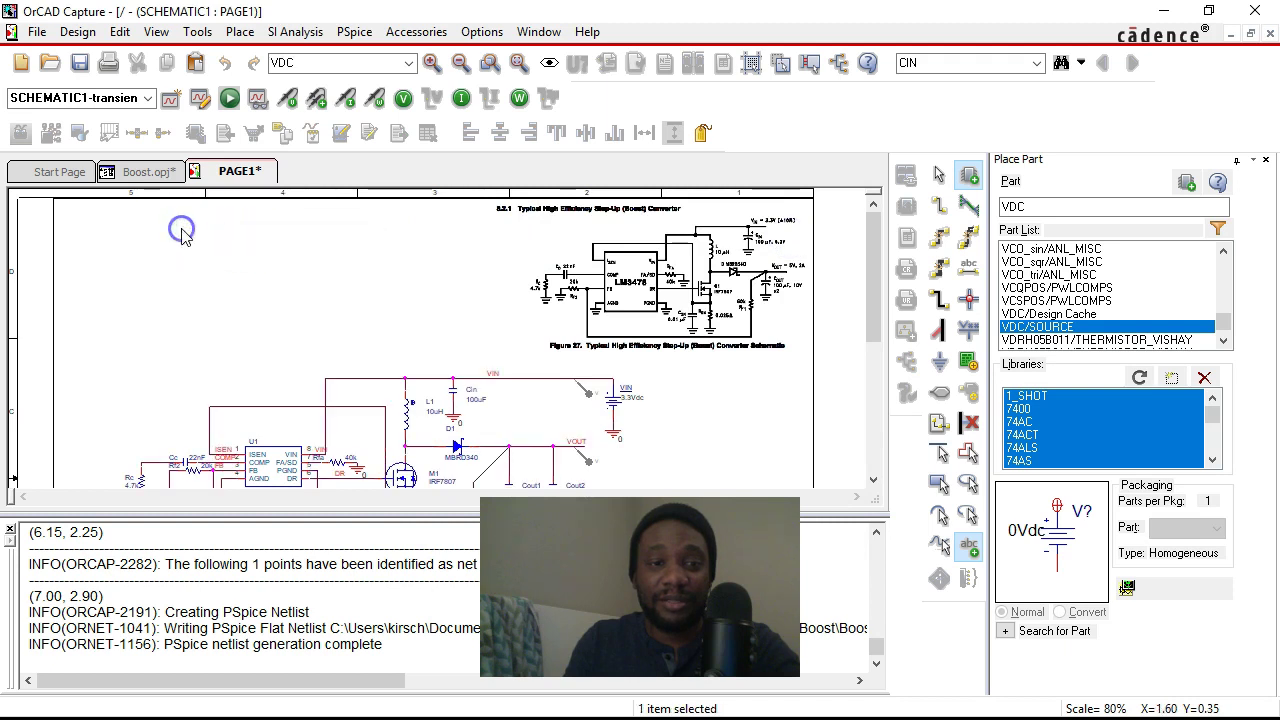